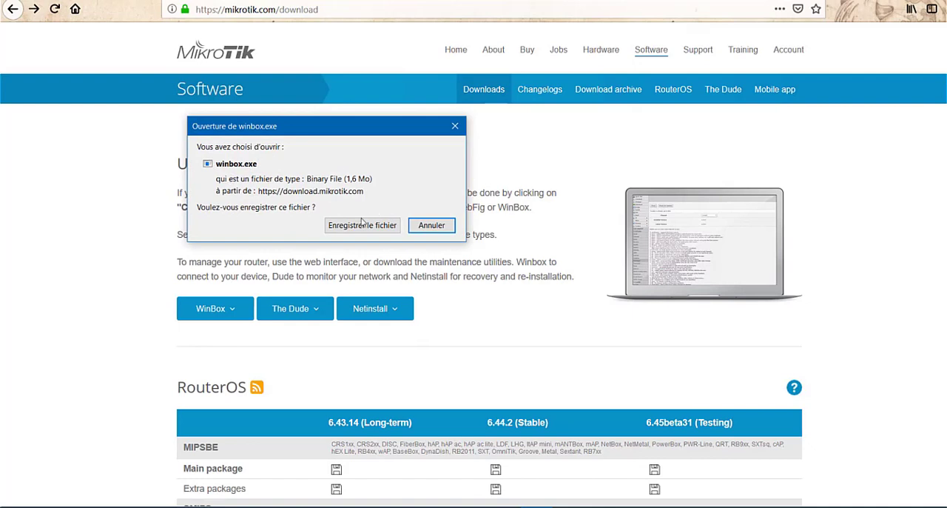
Step: Save the winbox.exe download, open the downloaded file and allow it to run
click(356, 230)
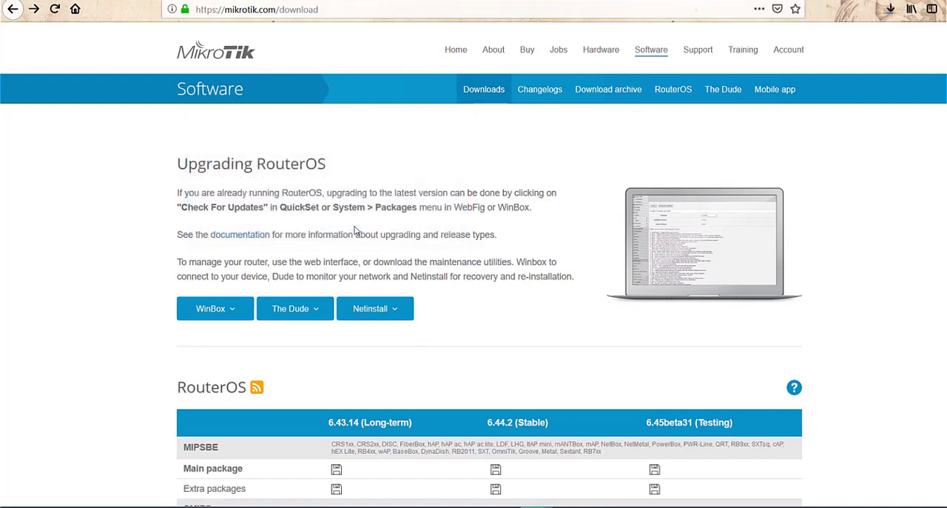
click(889, 13)
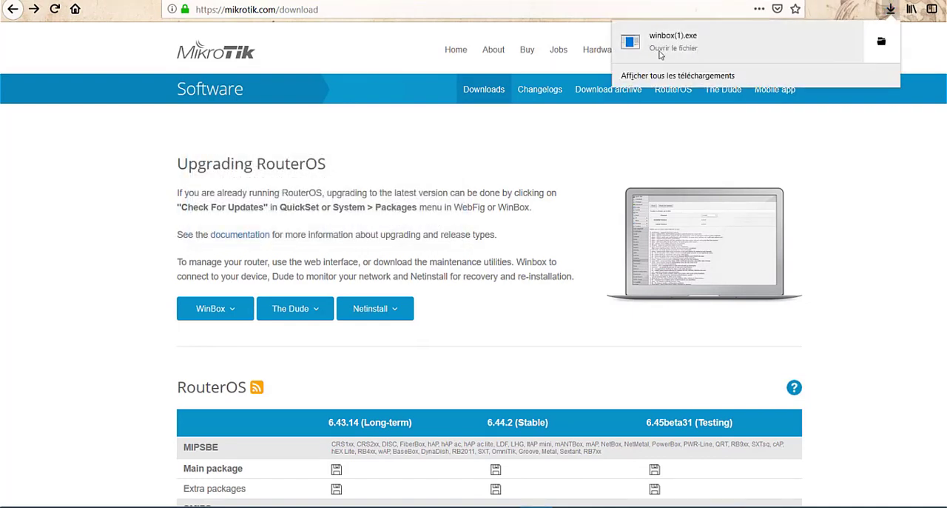
click(686, 49)
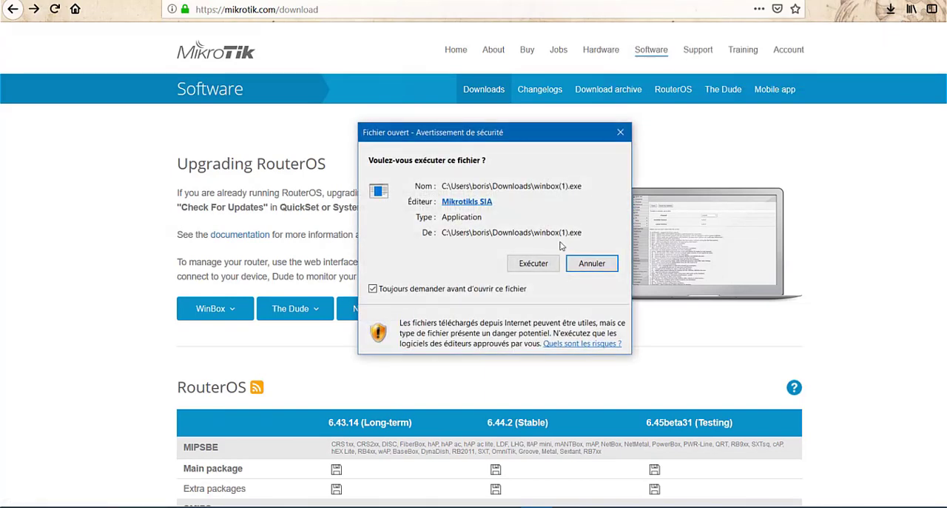
click(533, 264)
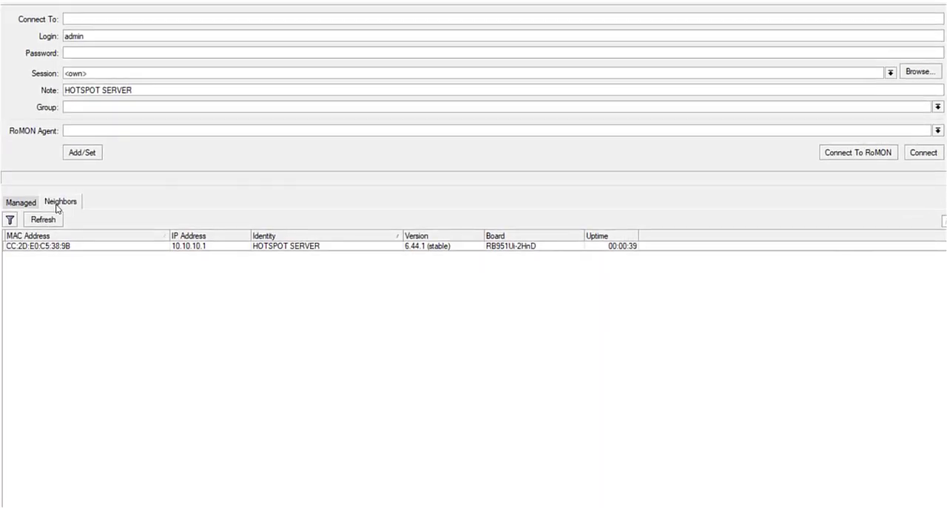
Step: Refresh the neighbor list, select the HOTSPOT SERVER router by its MAC address and connect to it
click(46, 221)
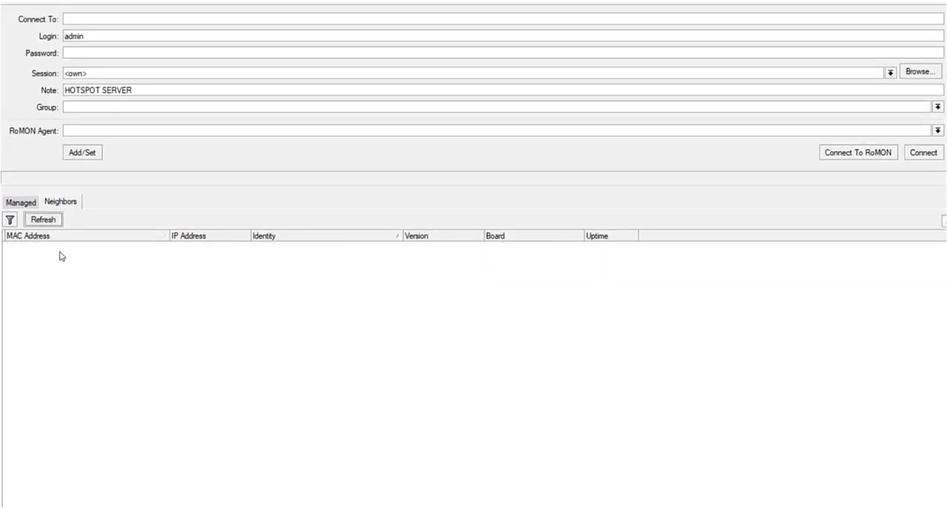
click(55, 248)
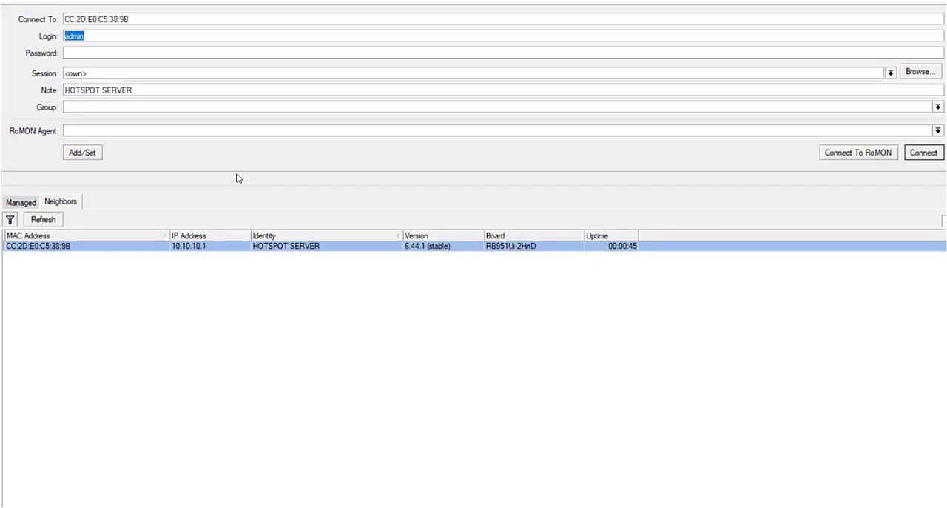
click(932, 153)
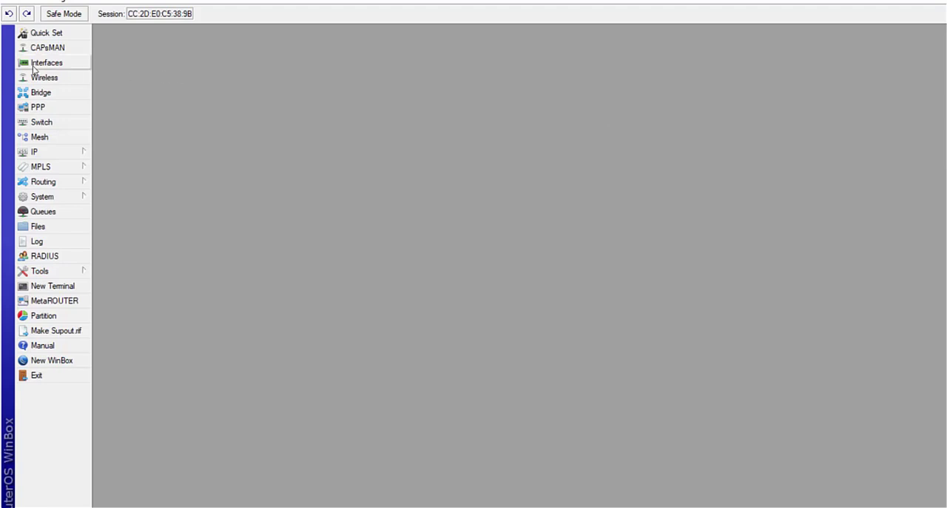
Step: Review the router's list of network interfaces, then close it
click(31, 65)
click(113, 201)
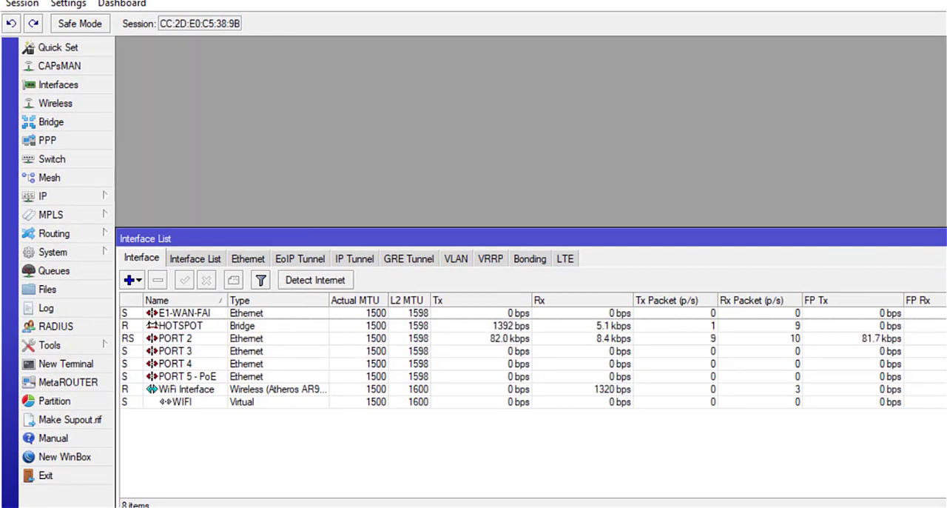
click(946, 238)
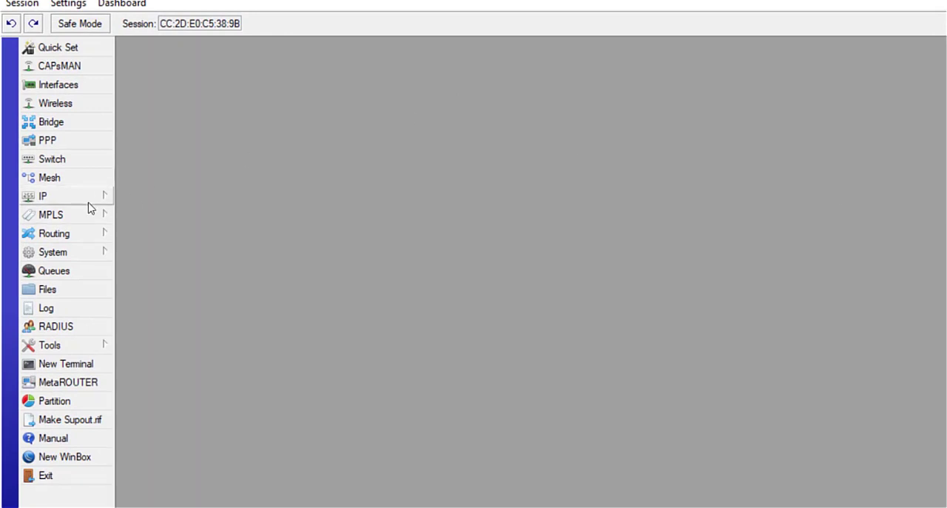
Step: Open the router's IP Hotspot configuration and view its configured servers
mouse_move(76, 200)
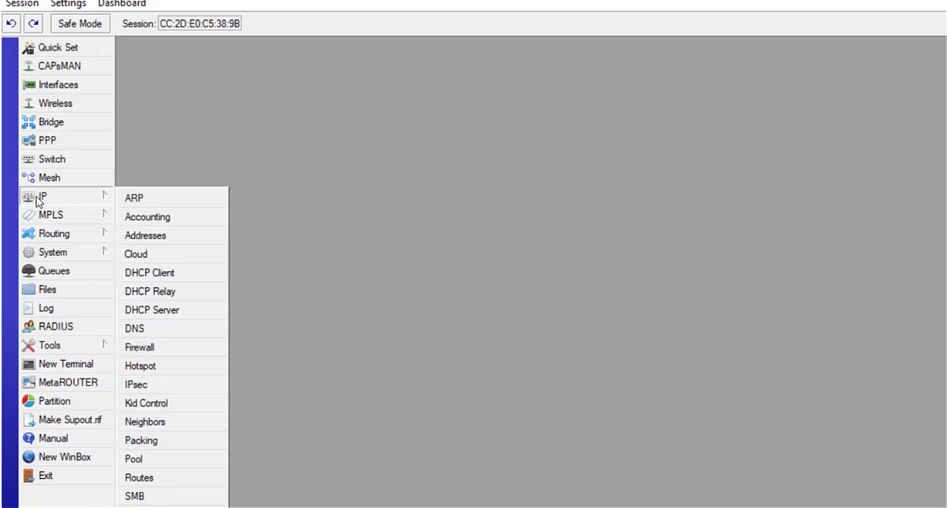
click(140, 366)
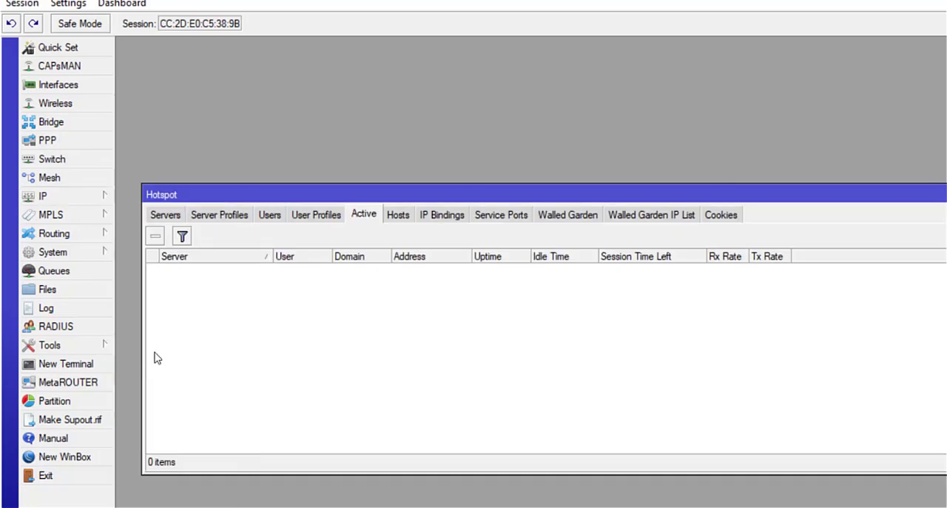
click(164, 220)
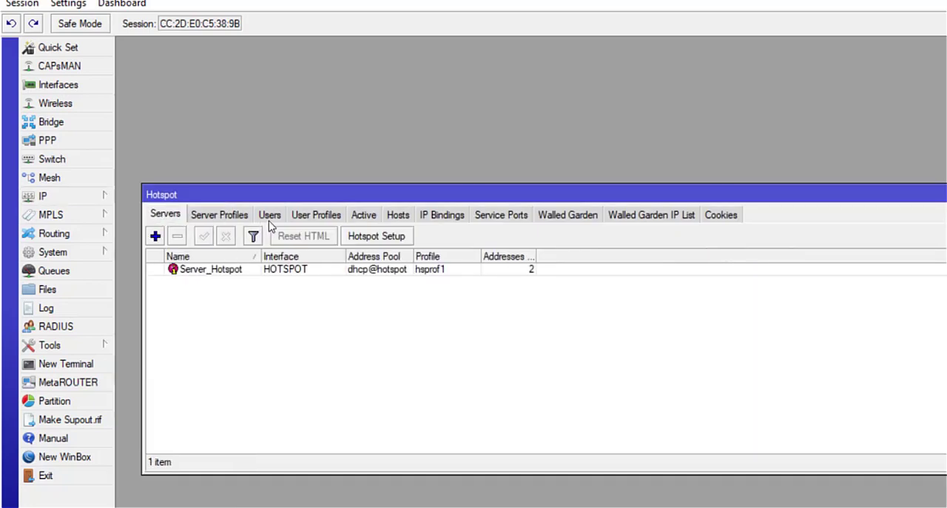
Step: Open the existing admin hotspot user, enter a password for it and save the account
click(270, 223)
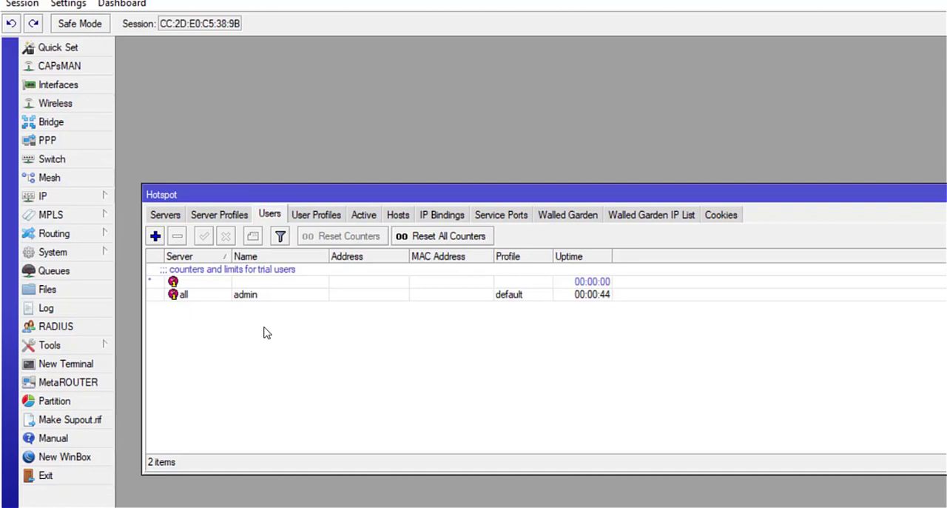
double_click(247, 295)
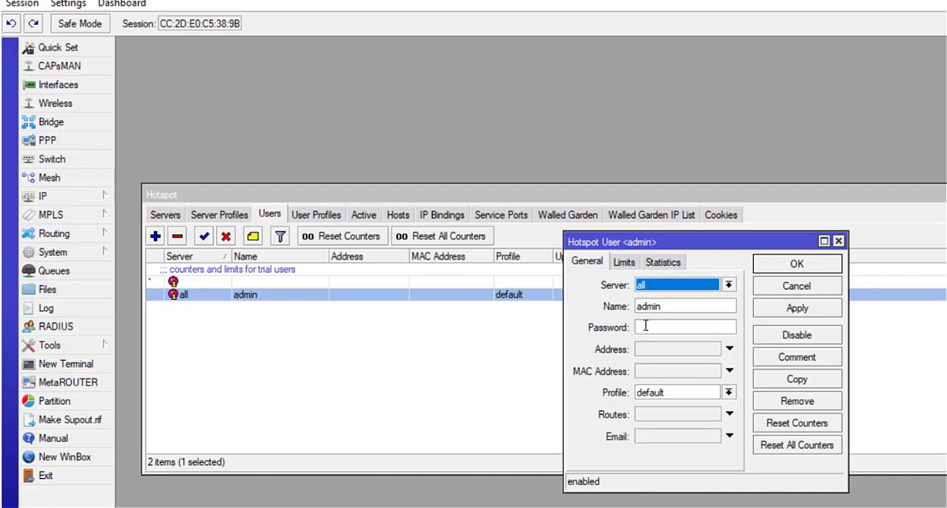
click(646, 326)
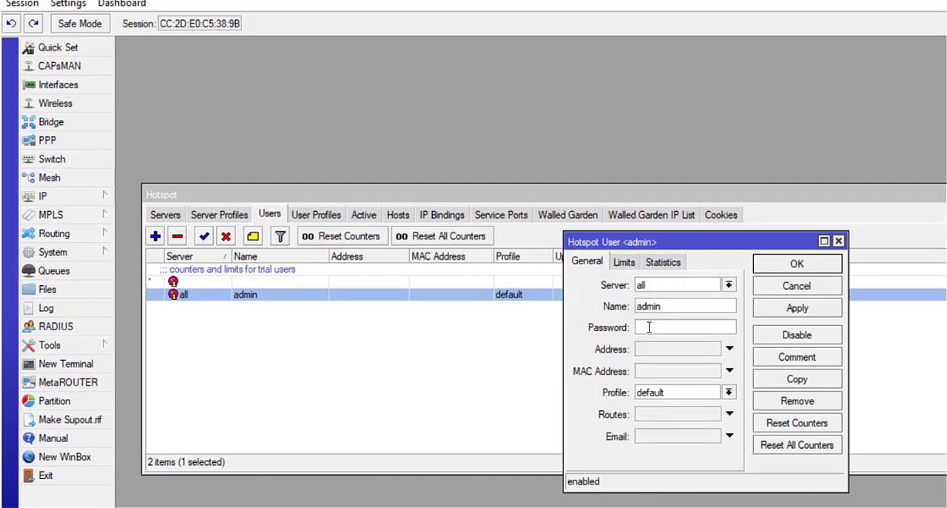
click(814, 264)
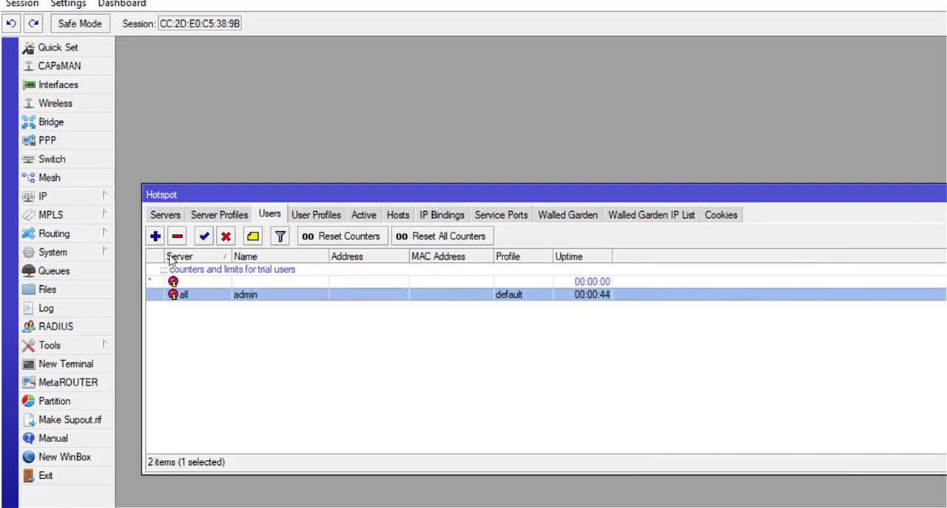
Step: Add a new hotspot user on all servers with the default profile and enter its username
click(89, 196)
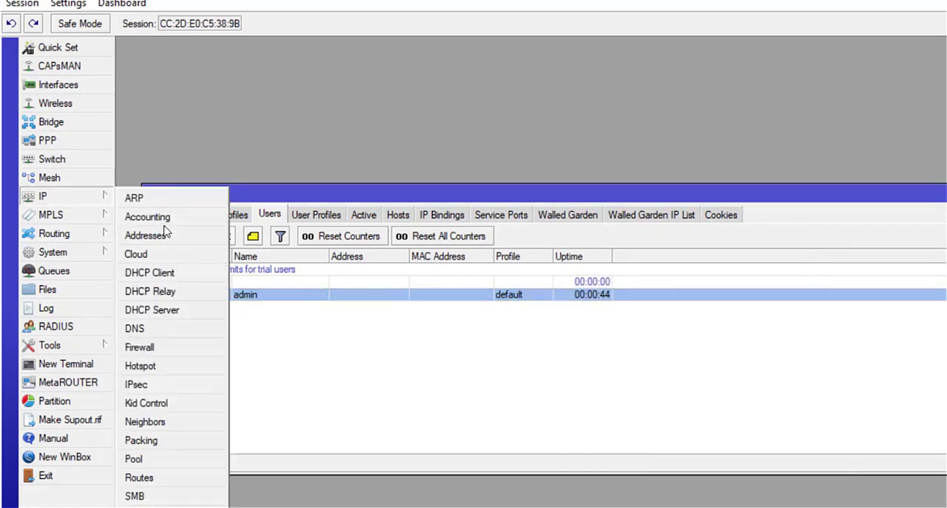
click(175, 366)
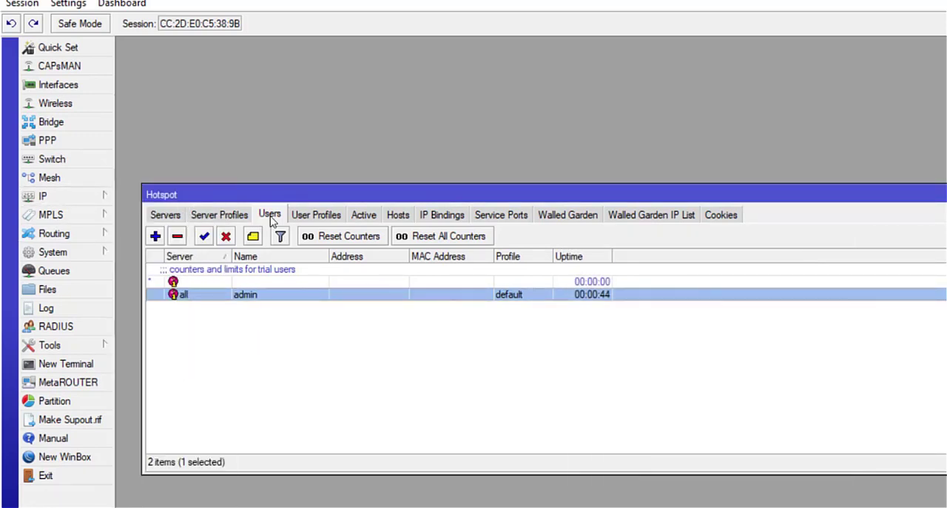
click(155, 237)
click(703, 305)
key(BackSpace)
key(BackSpace)
key(BackSpace)
key(BackSpace)
key(BackSpace)
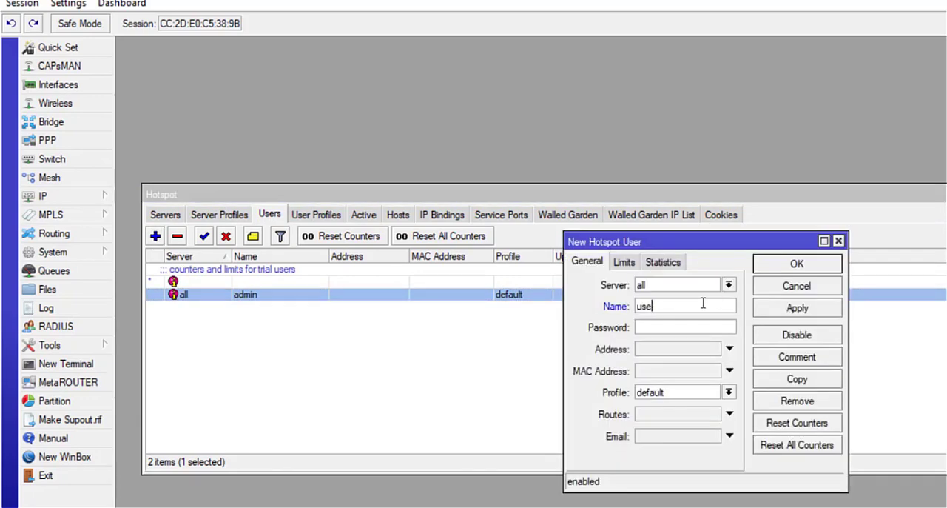
text(ben)
key(Tab)
Step: Turn off password hiding, enter the new hotspot user's password and save the user
click(69, 5)
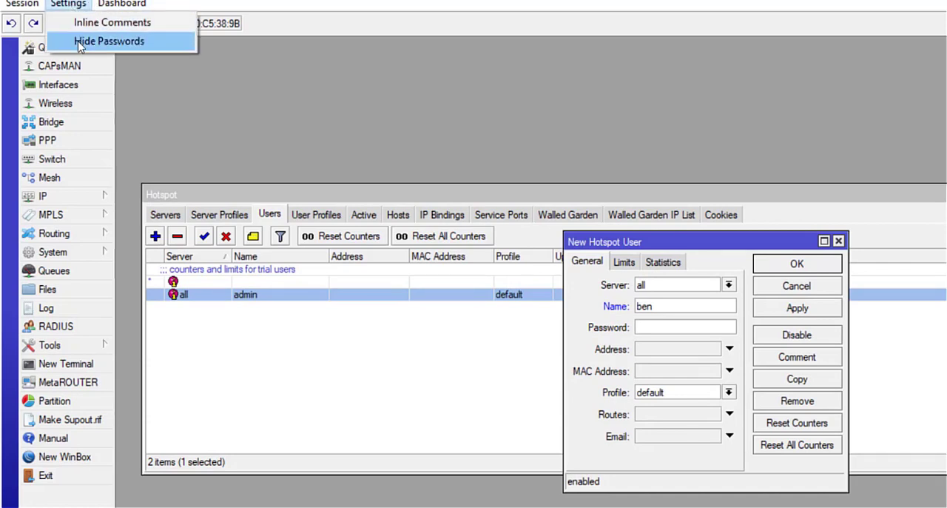
click(108, 42)
text(******)
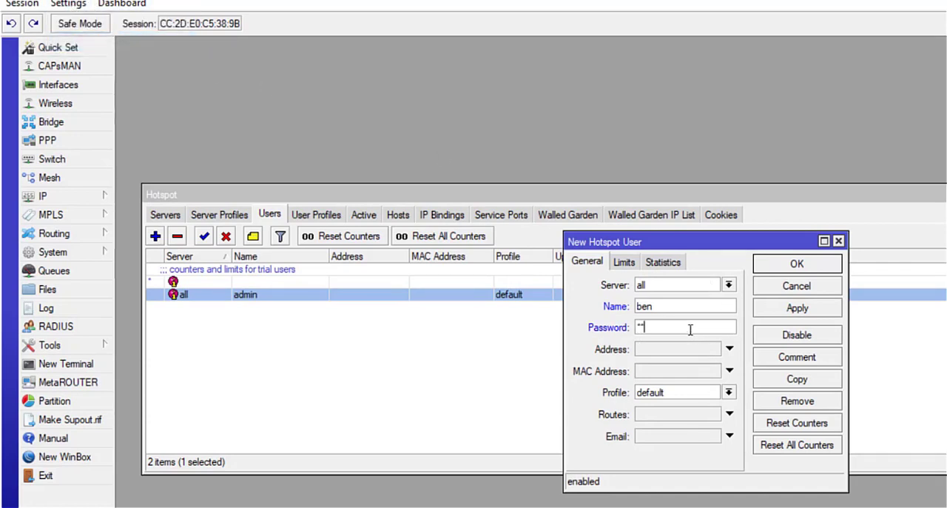
key(BackSpace)
key(BackSpace)
key(BackSpace)
key(BackSpace)
key(BackSpace)
key(BackSpace)
click(69, 5)
click(85, 41)
click(801, 311)
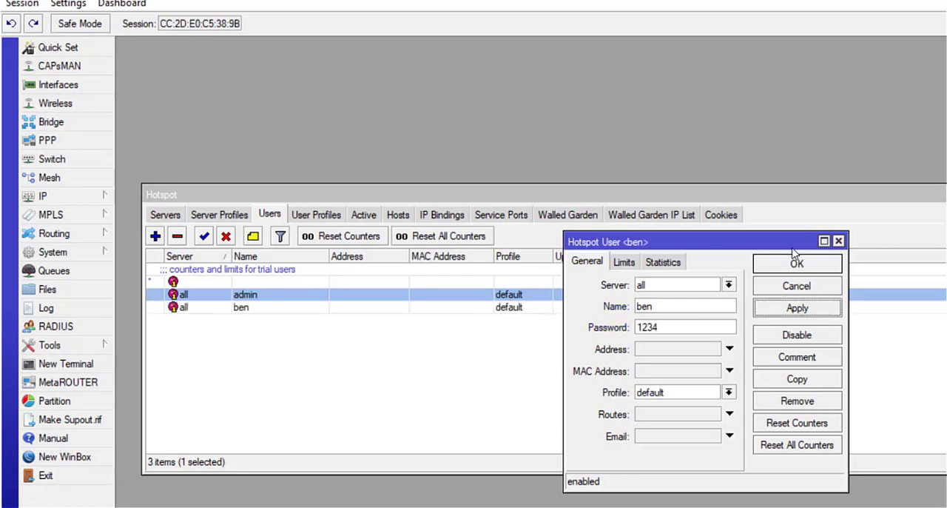
click(792, 267)
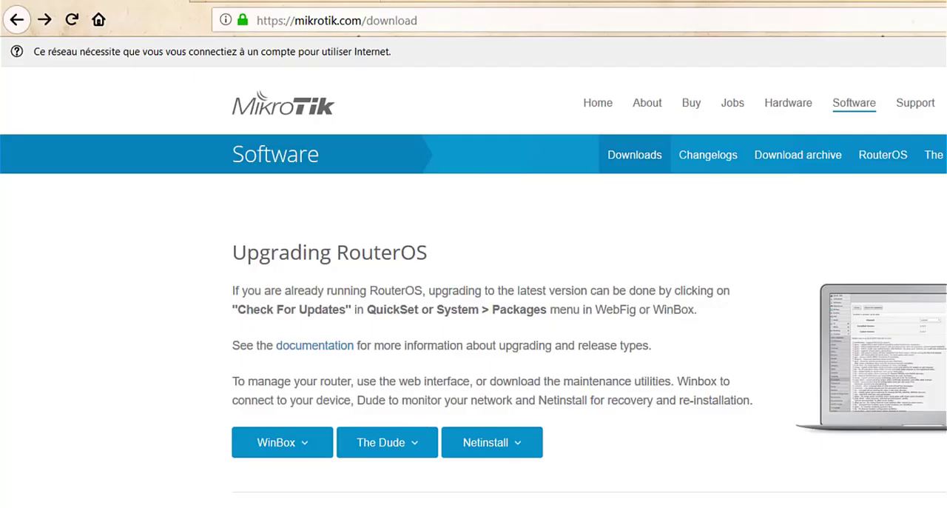
Step: Switch to the Firefox browser and load the captive portal at portail.openwifi
click(315, 1)
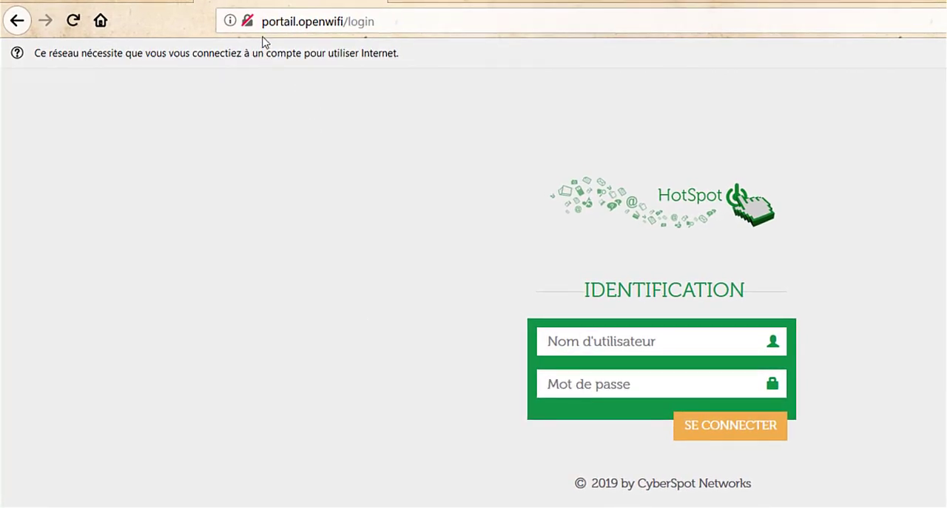
click(286, 21)
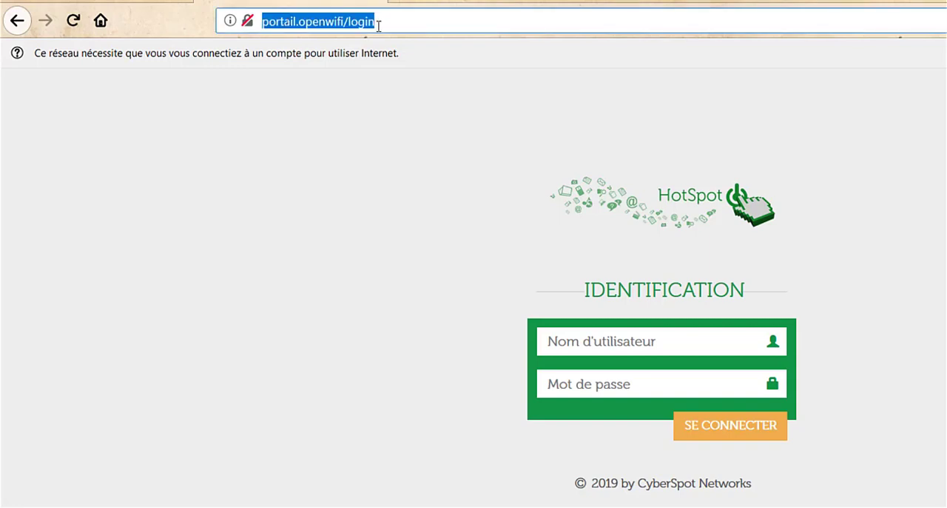
text(portail)
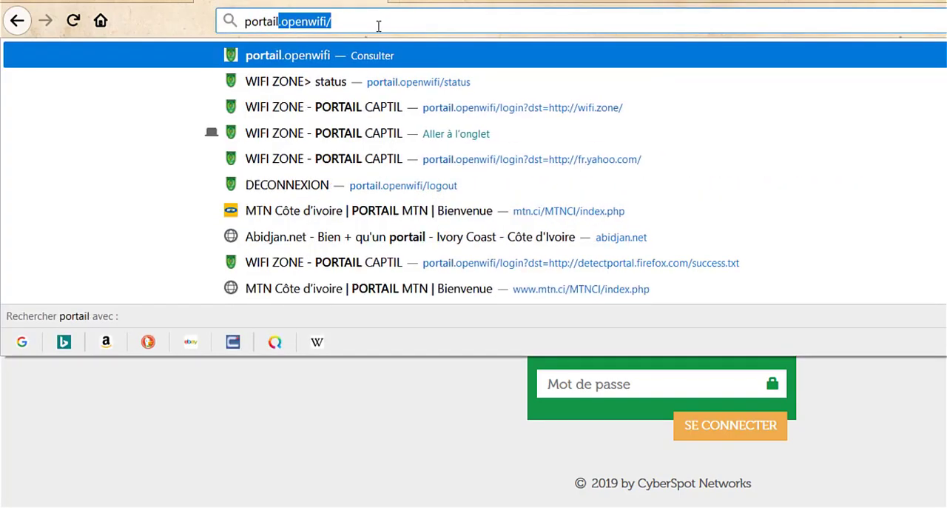
key(Return)
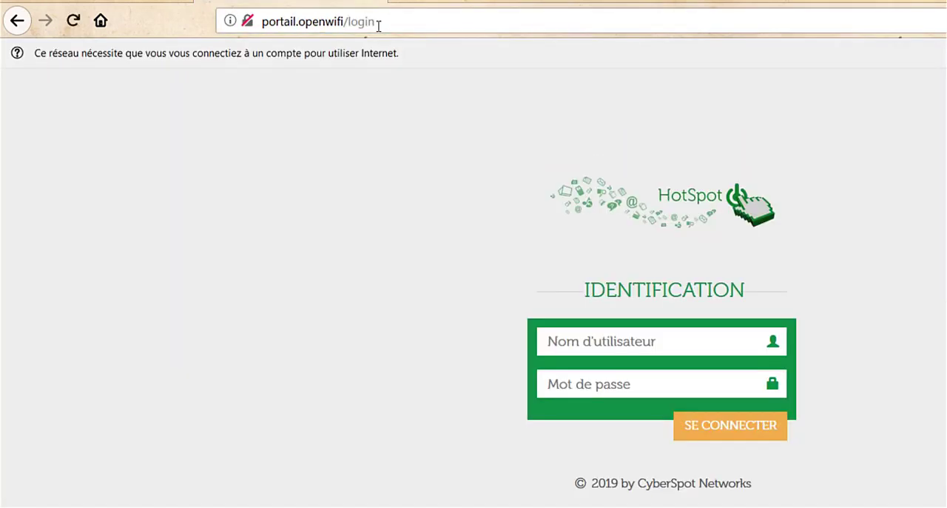
Step: Log in to the hotspot portal with the new user's username and password
click(584, 342)
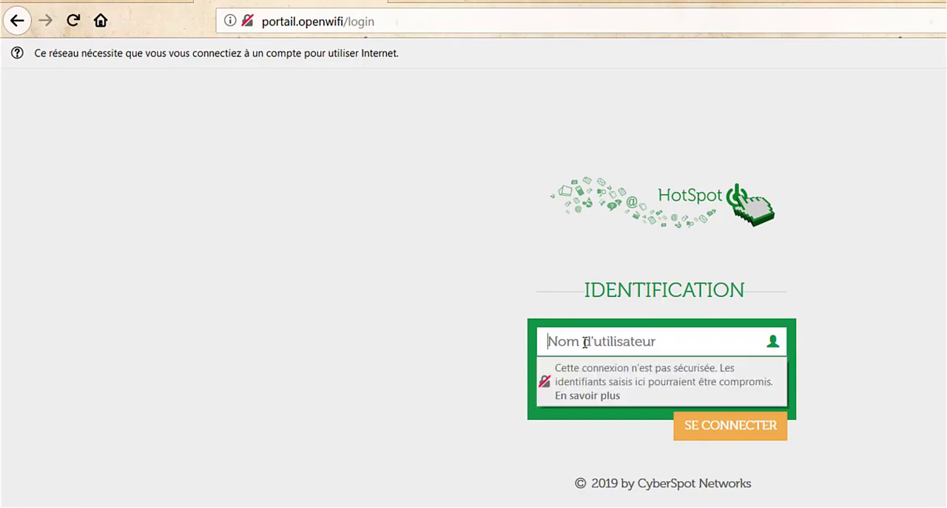
text(ben)
key(Tab)
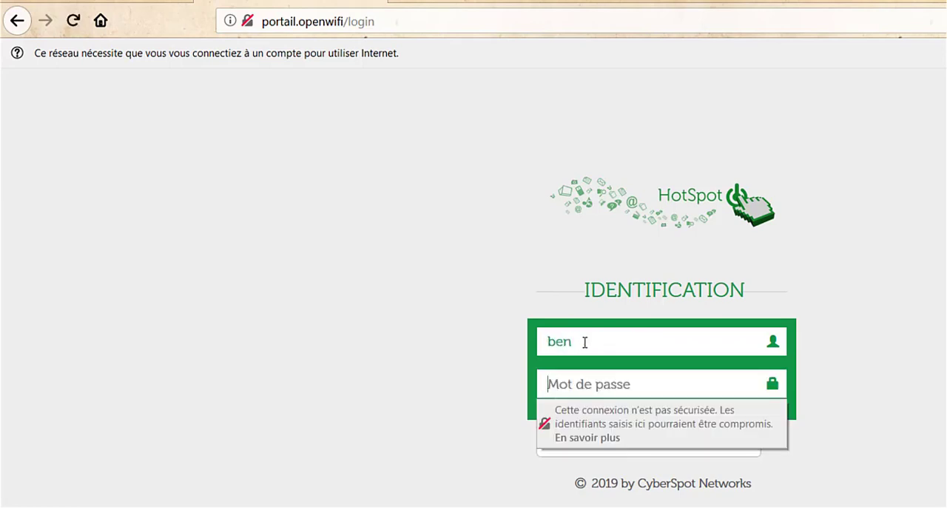
key(Return)
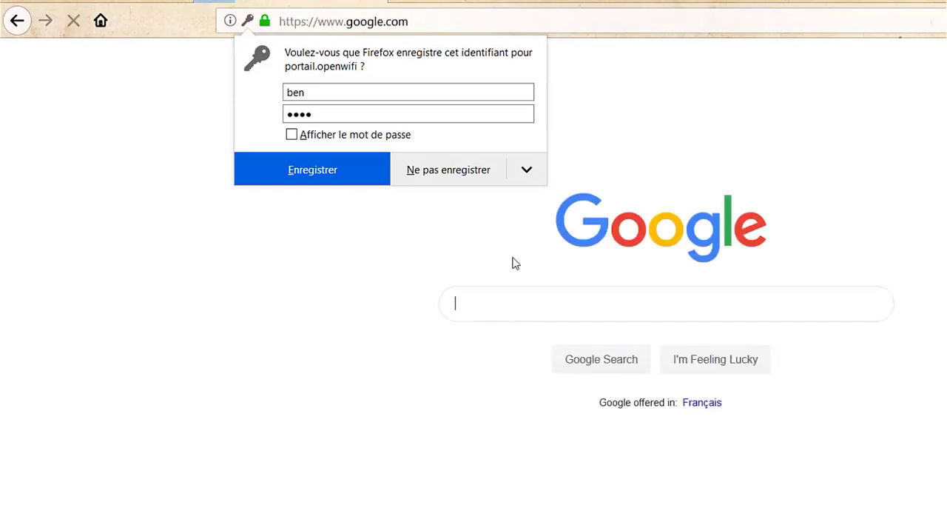
Step: Dismiss the offer to save the login and search Google for youtube to test internet access
click(514, 263)
click(516, 308)
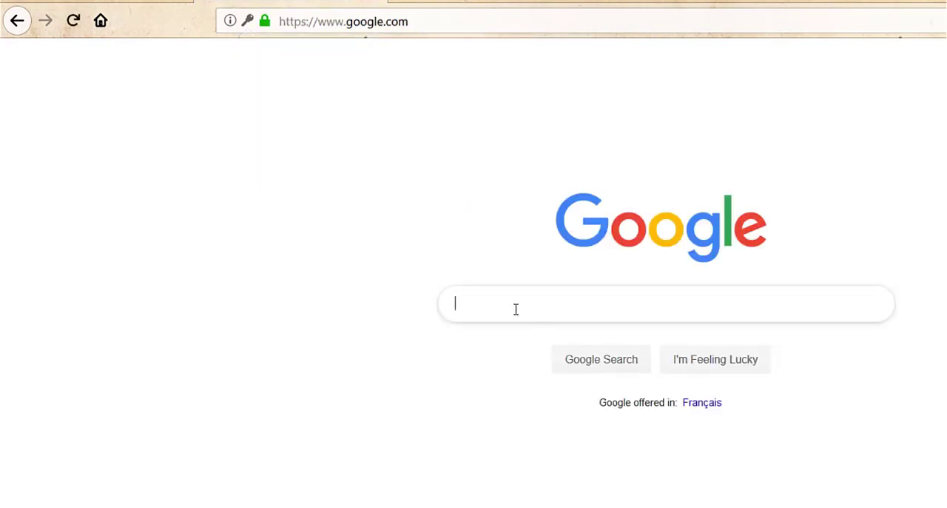
text(you)
key(Down)
key(Return)
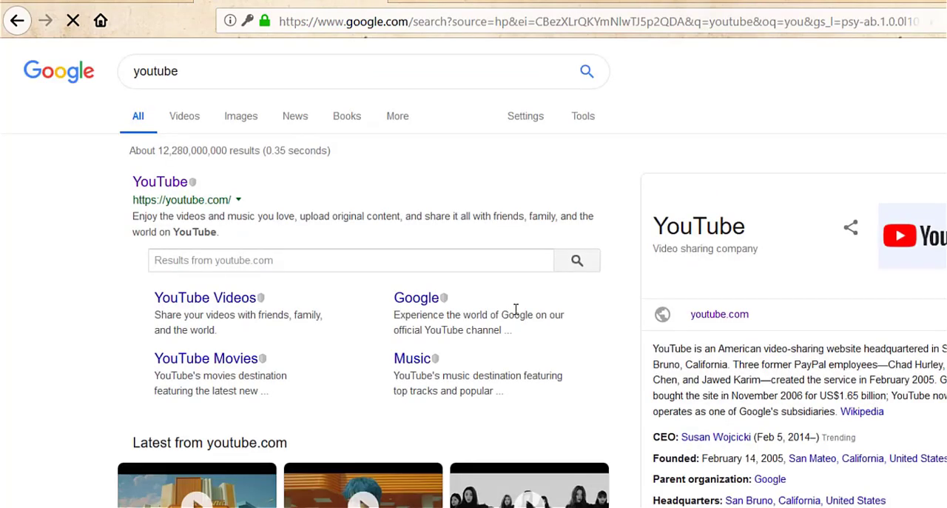
Step: Load portail.openwifi to reach the hotspot status page, log out of the session and return to the login form
click(448, 20)
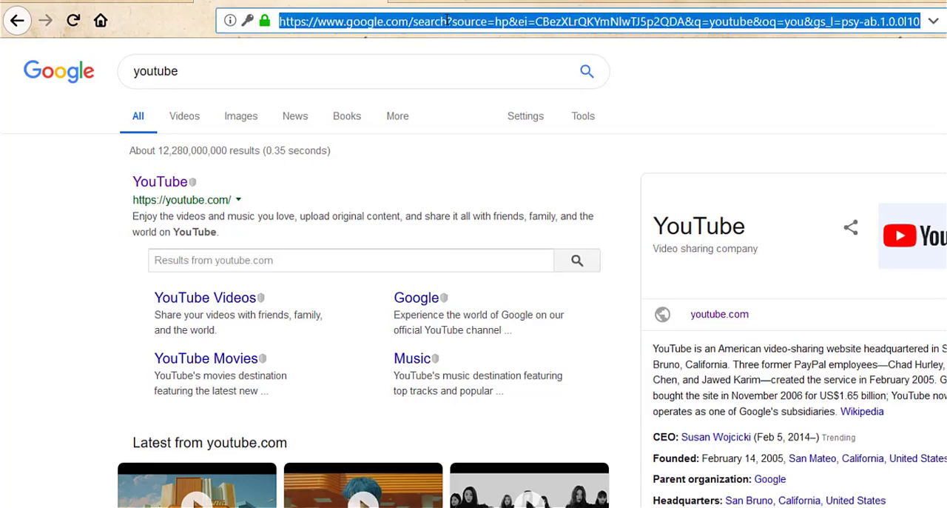
text(portail.openwifi/)
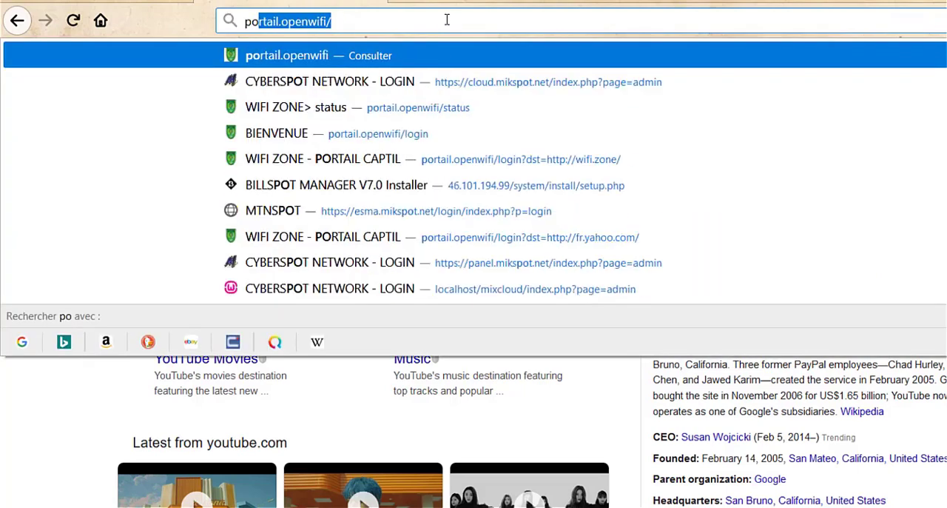
key(Right)
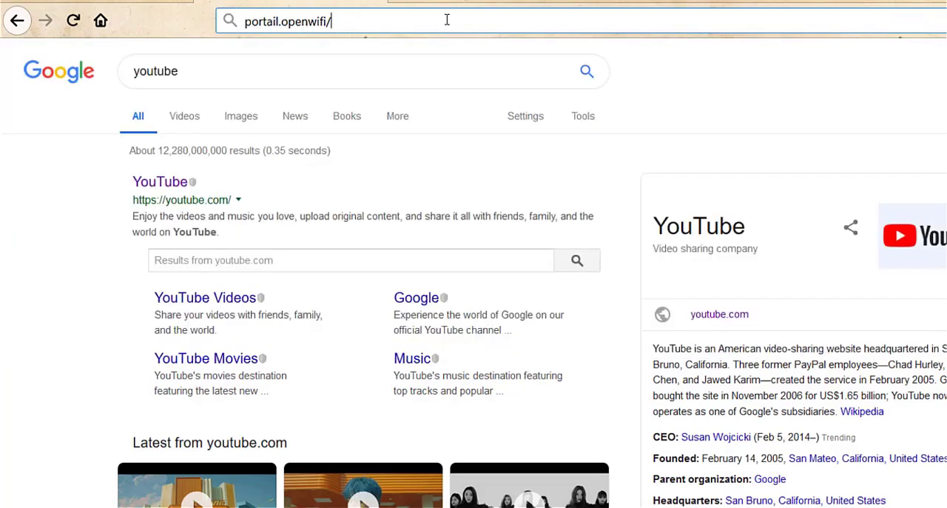
key(Return)
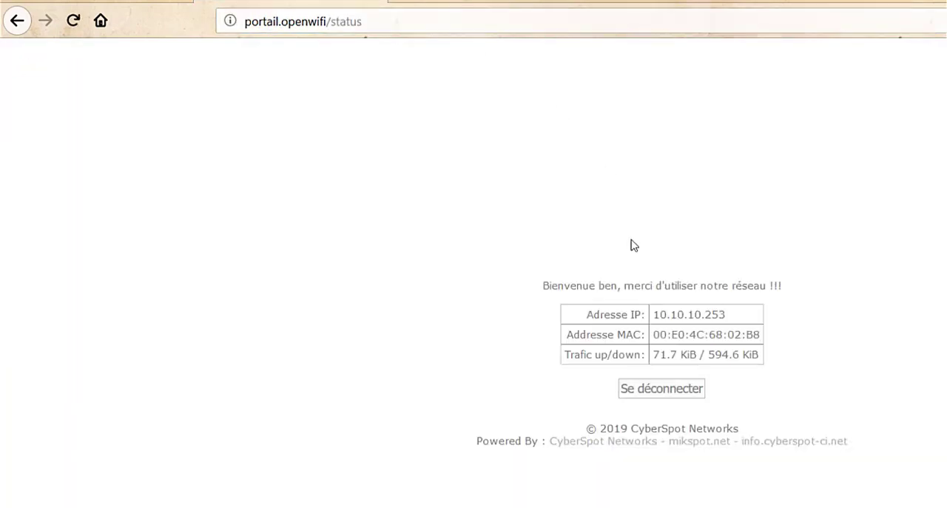
click(663, 391)
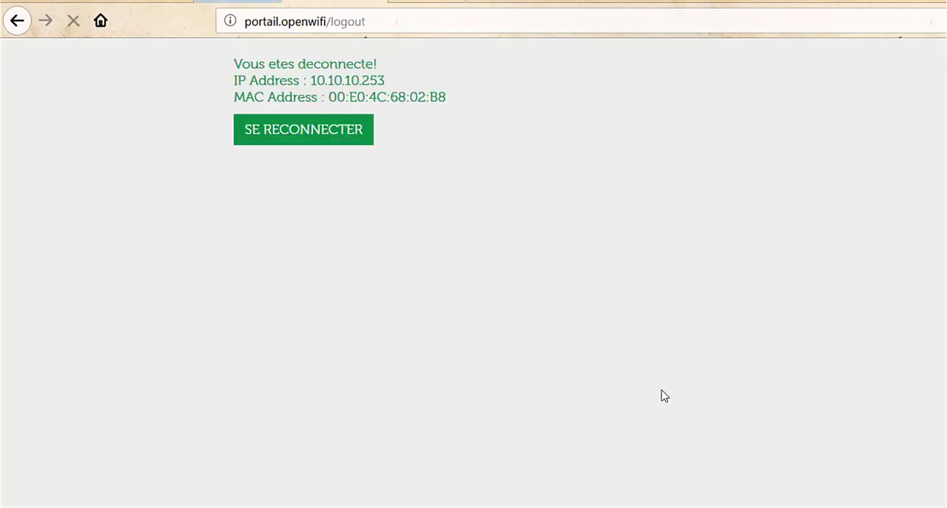
click(333, 128)
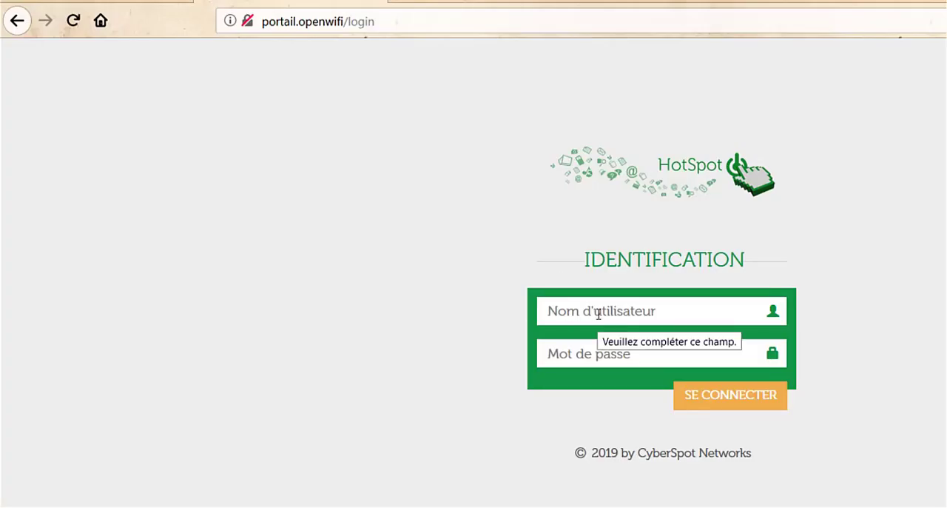
Step: Try to log in to the hotspot portal with the username admin
click(599, 313)
text(admin)
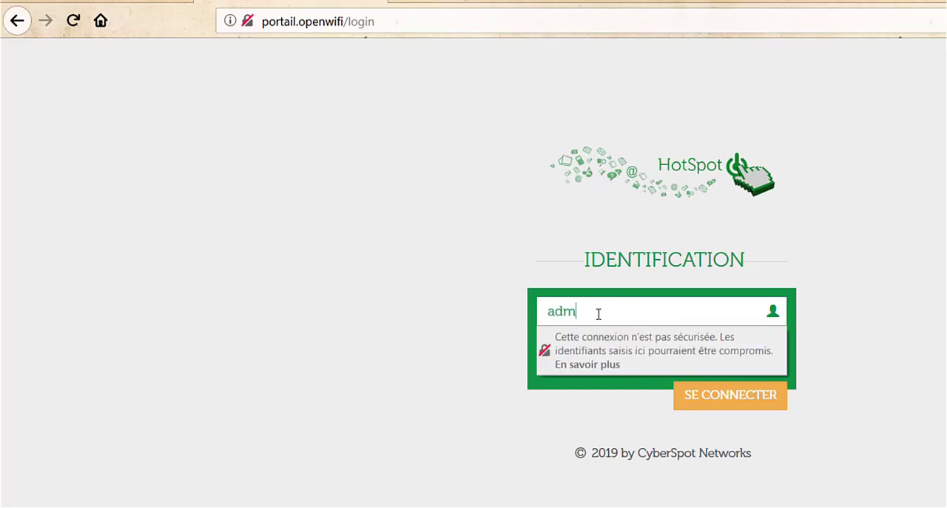
click(420, 397)
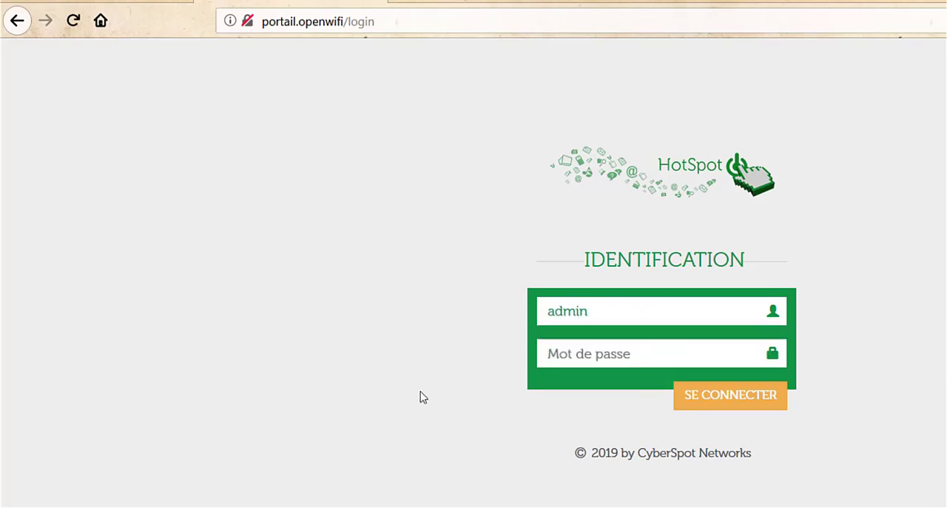
click(730, 408)
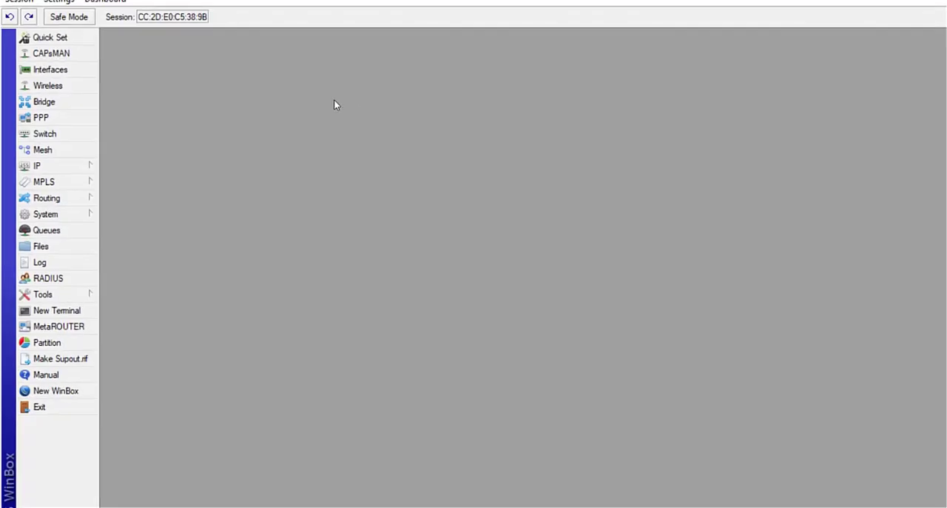
Step: Switch to WinBox and open the wireless settings of the WiFi Interface
click(60, 100)
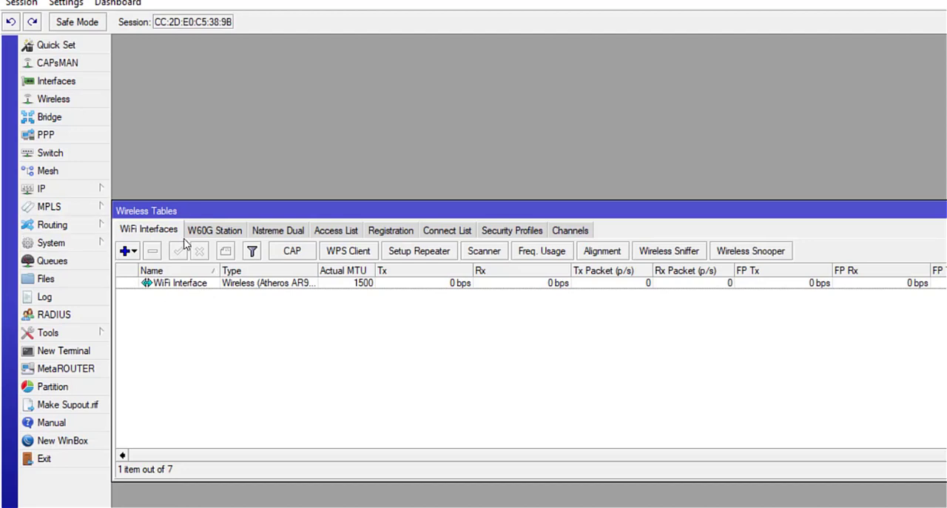
click(946, 211)
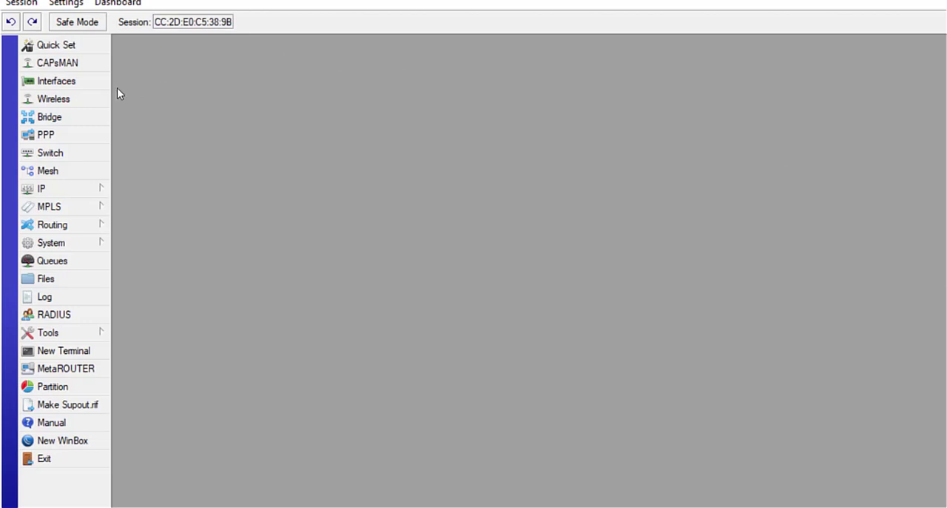
click(53, 102)
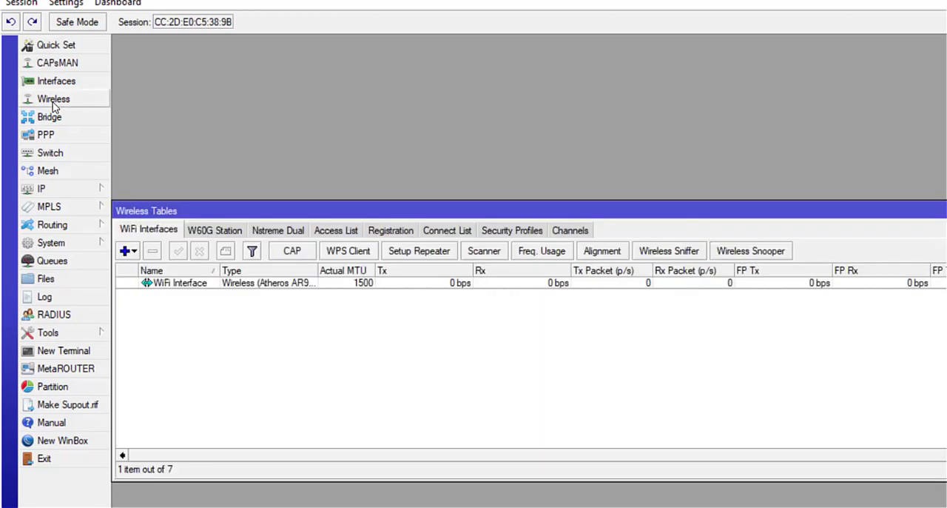
double_click(188, 288)
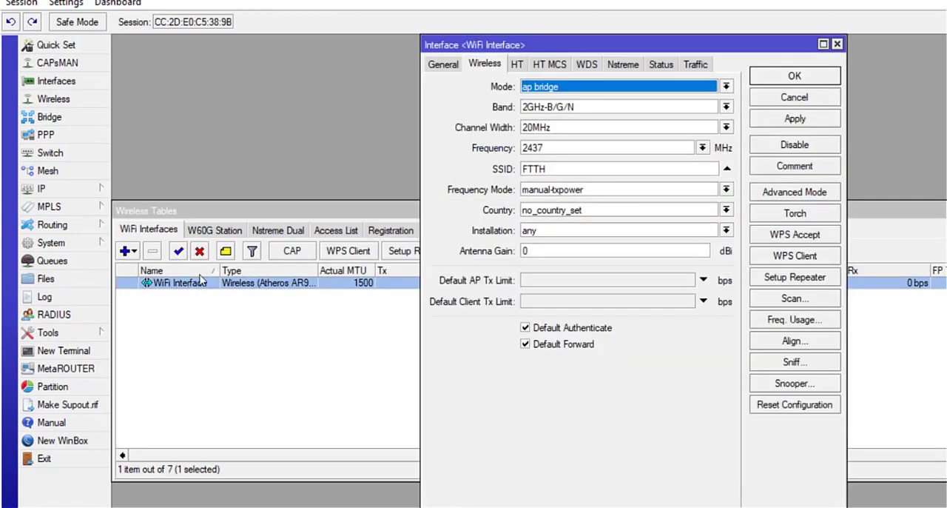
Step: Set the WiFi Interface's SSID to "WIFI ZONE - " followed by the contact phone number and apply the change
click(558, 170)
key(BackSpace)
key(BackSpace)
key(BackSpace)
key(BackSpace)
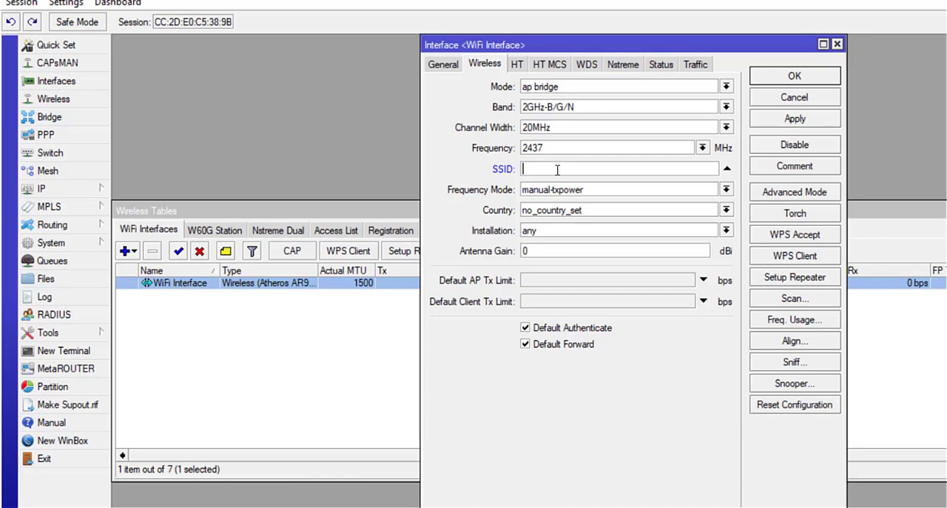
text(WI)
key(BackSpace)
key(BackSpace)
key(BackSpace)
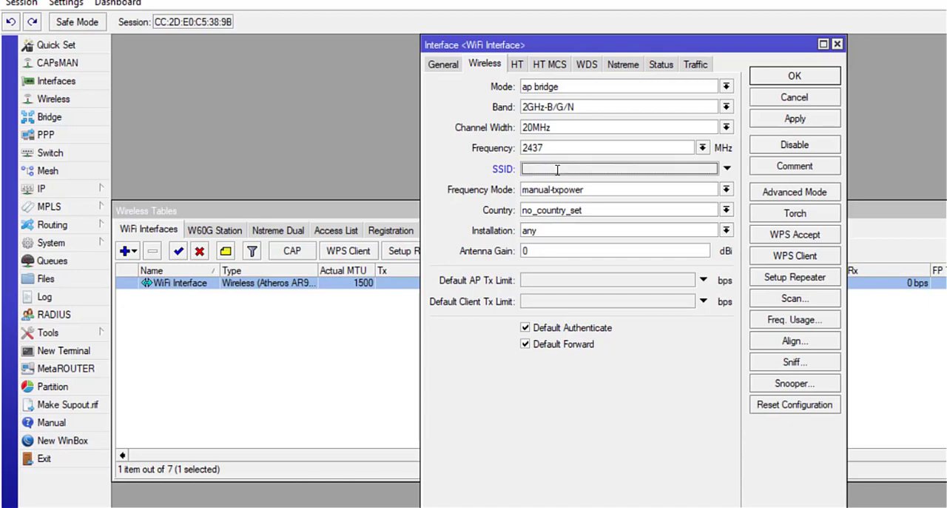
text(WIFI ZONE -)
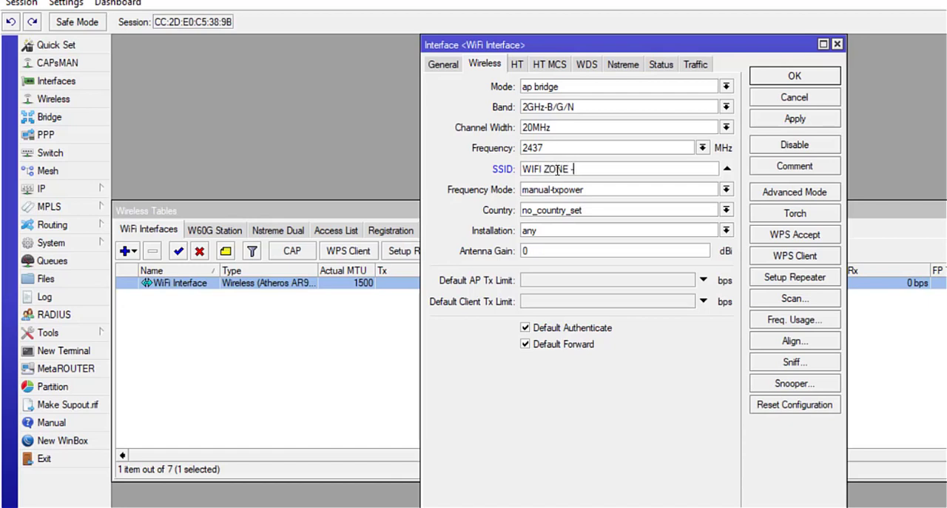
text( 08155666)
click(774, 122)
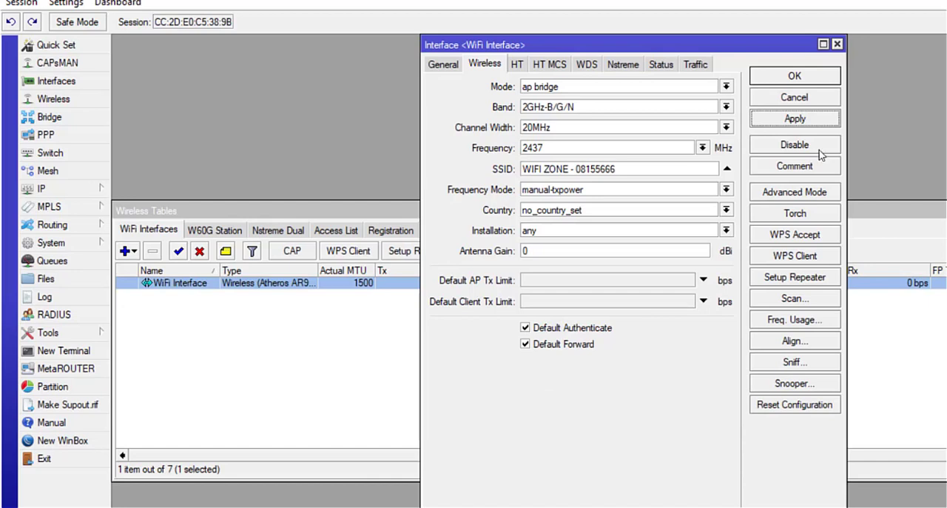
Step: View the hotspot users list and the new user form without creating a user
click(69, 189)
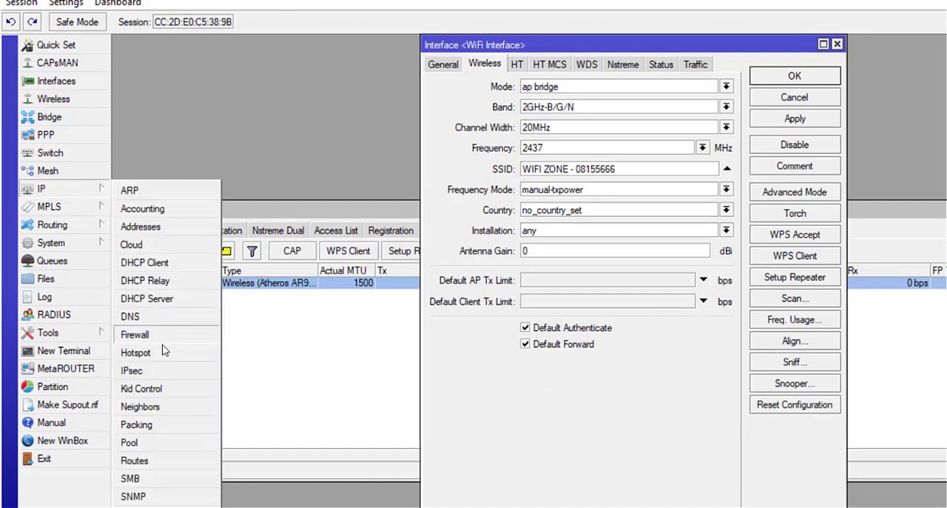
click(136, 353)
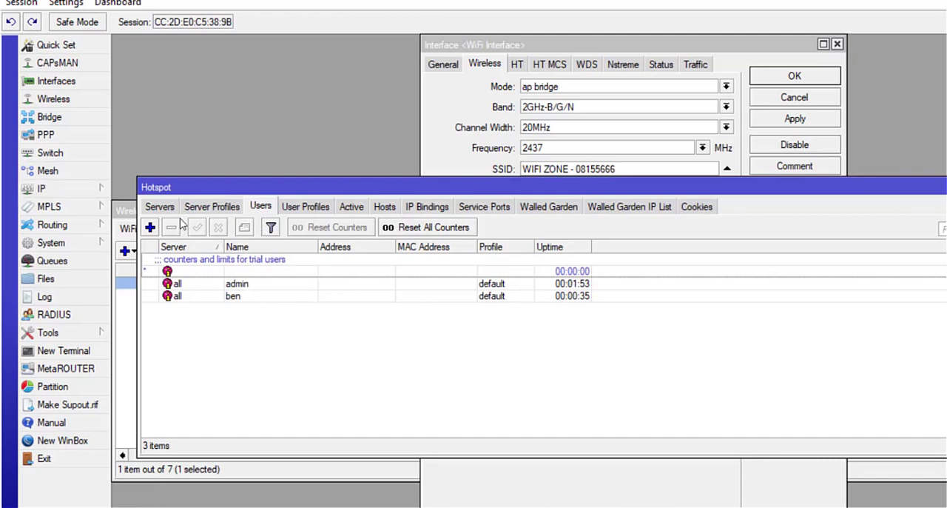
click(150, 227)
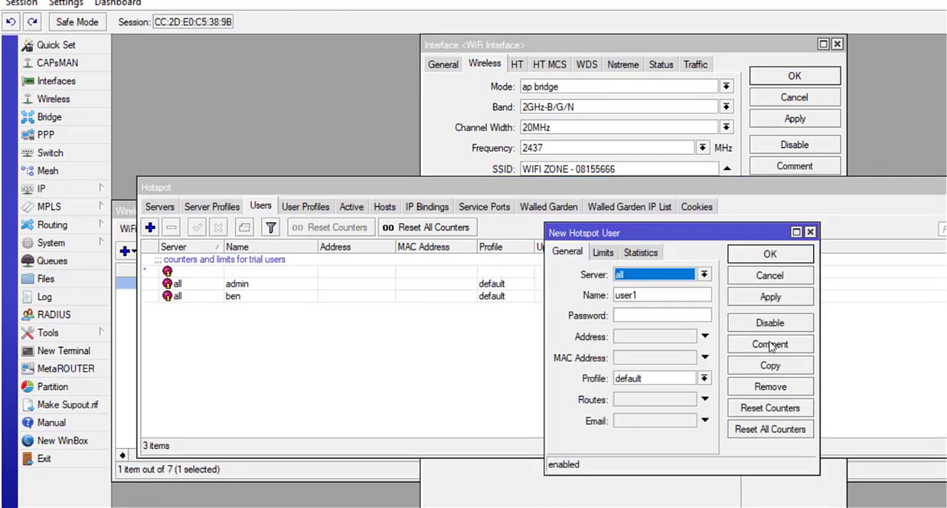
click(770, 275)
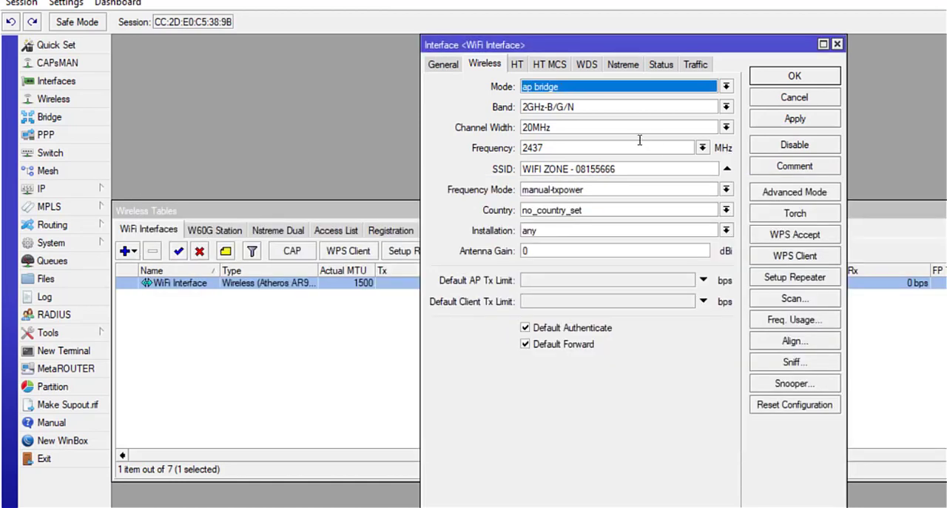
Step: Reopen the WiFi Interface settings and review its SSID and the available frequencies
click(48, 99)
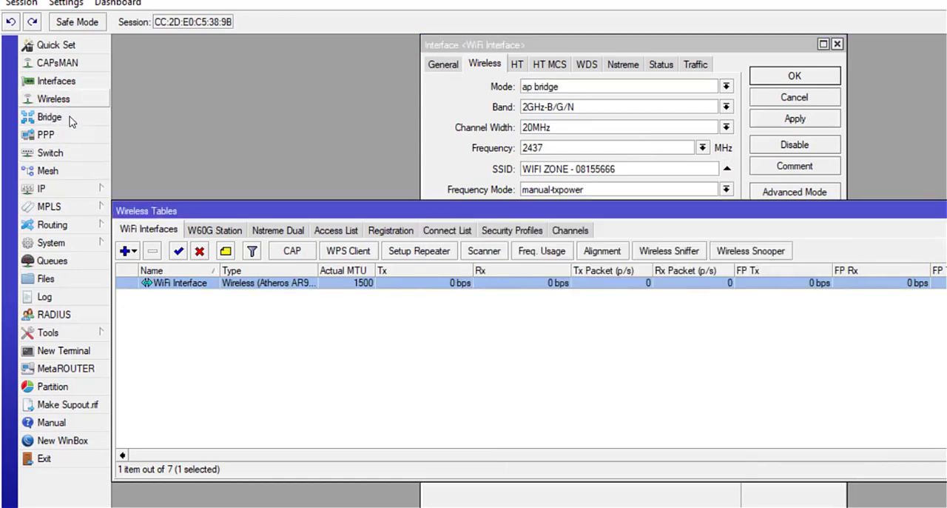
double_click(177, 283)
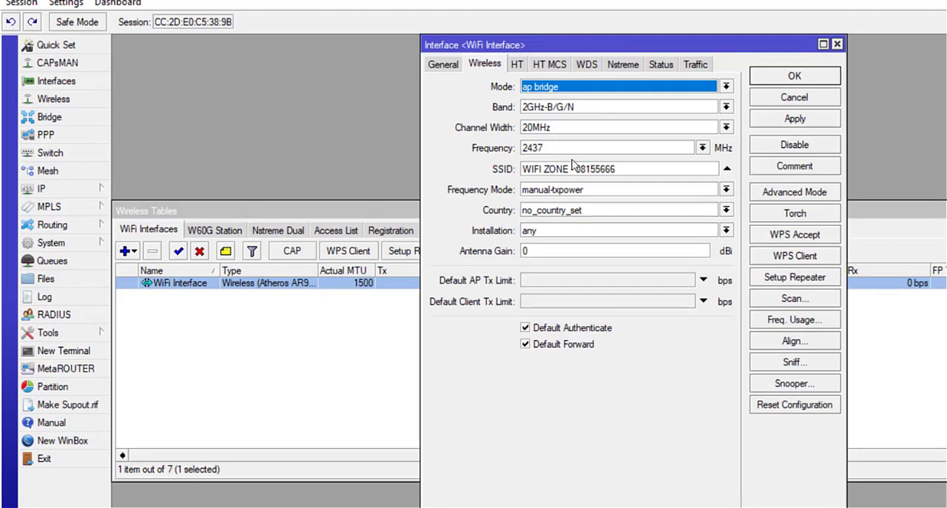
drag(618, 167, 506, 164)
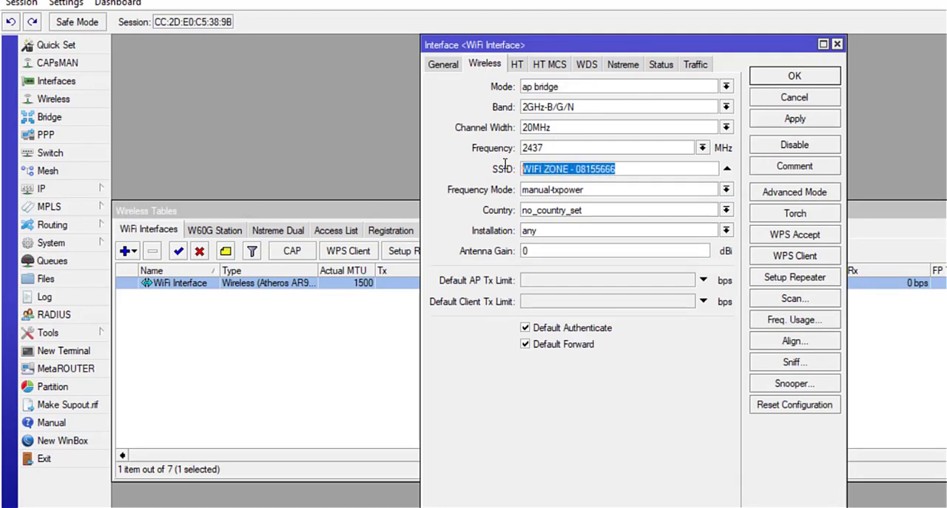
click(705, 150)
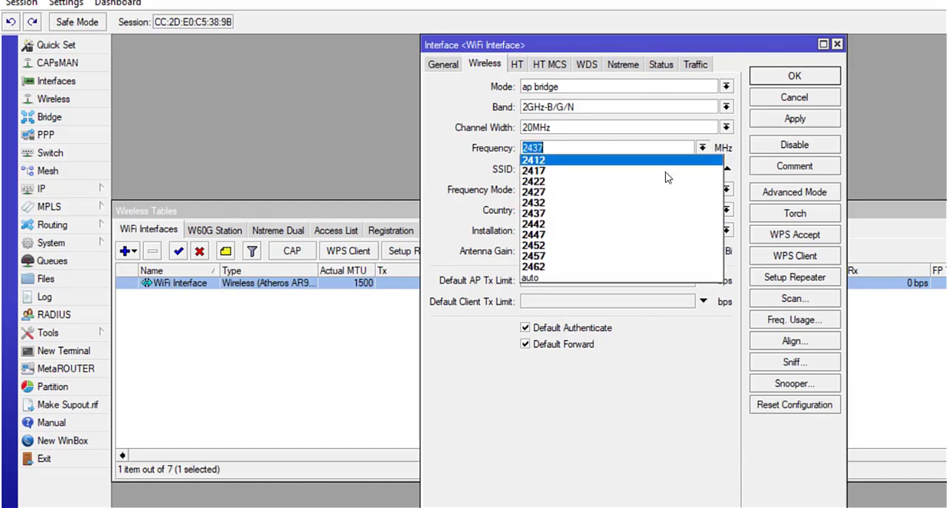
click(675, 424)
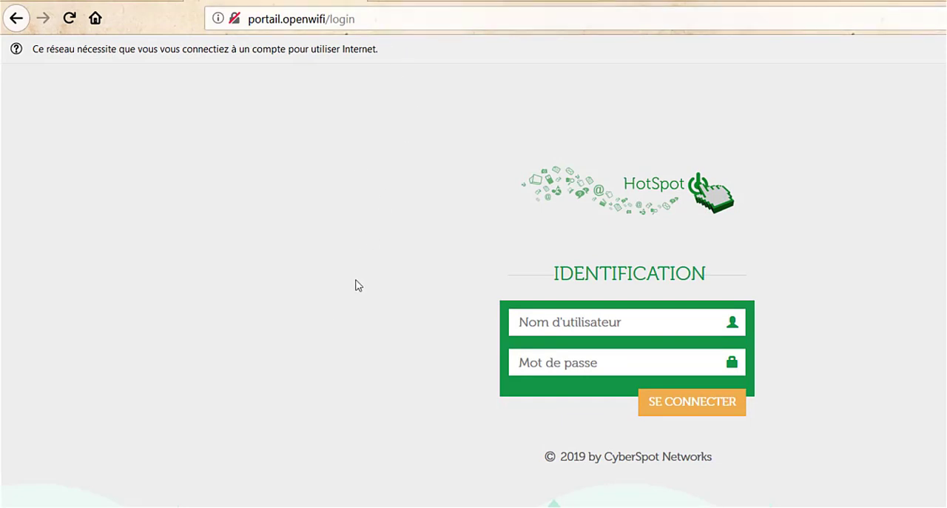
Step: Switch to Firefox, log in to the hotspot portal with the user's username and password, and decline saving the login
click(581, 321)
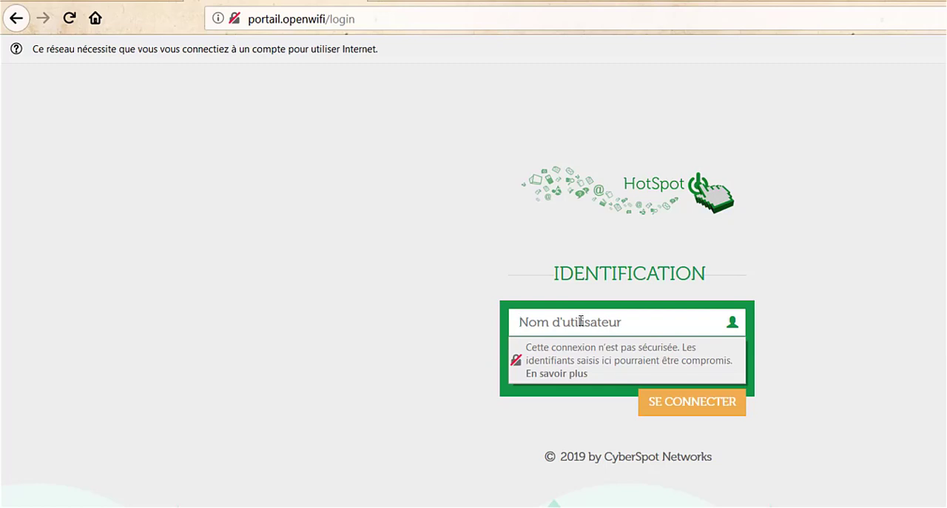
text(ben)
key(Tab)
text(••••)
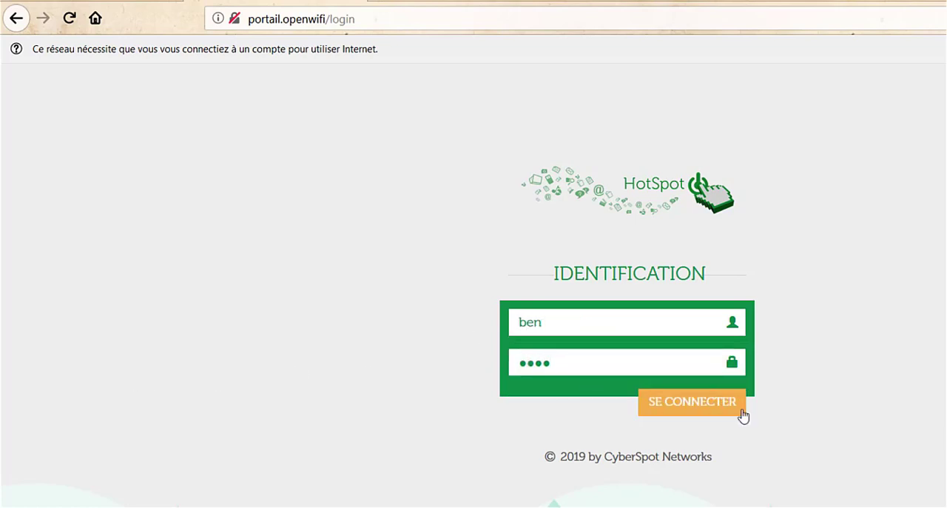
click(683, 404)
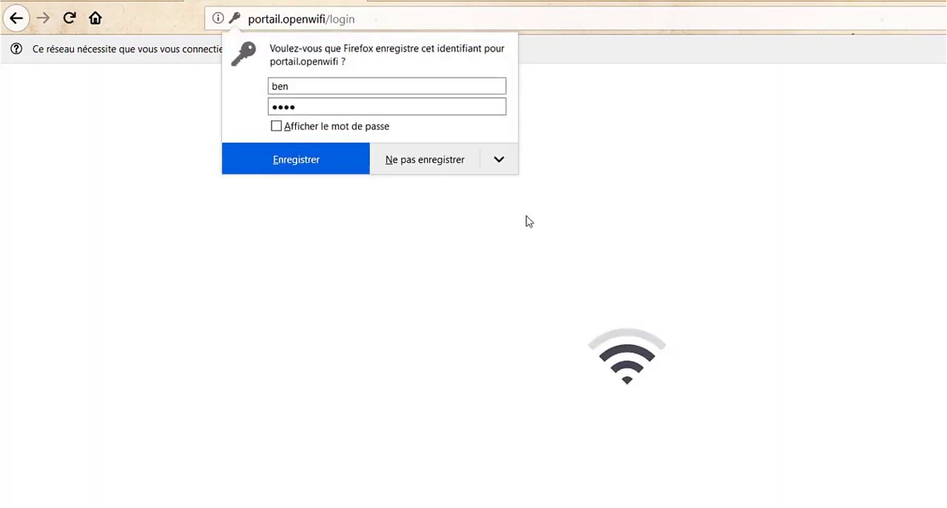
click(433, 157)
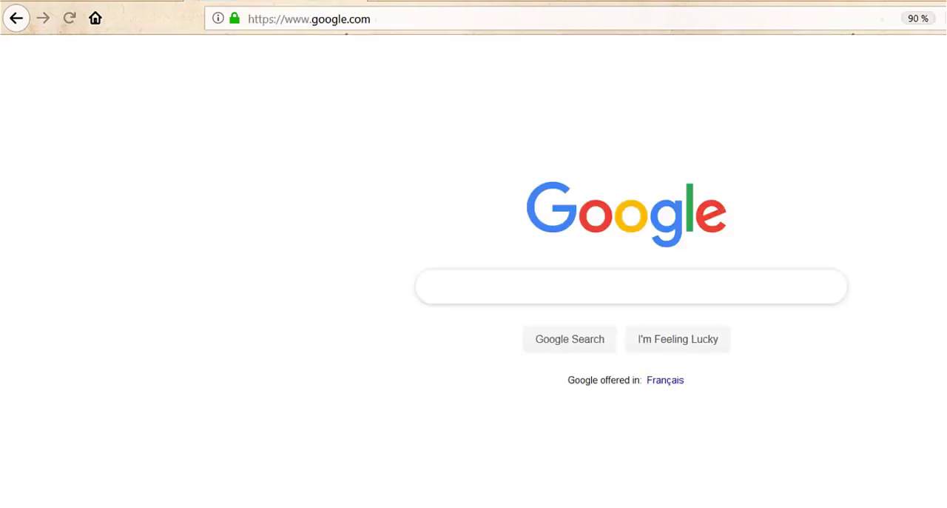
Step: Open the User Manager page at 10.10.10.1:85/userman and log in with the admin account
click(578, 19)
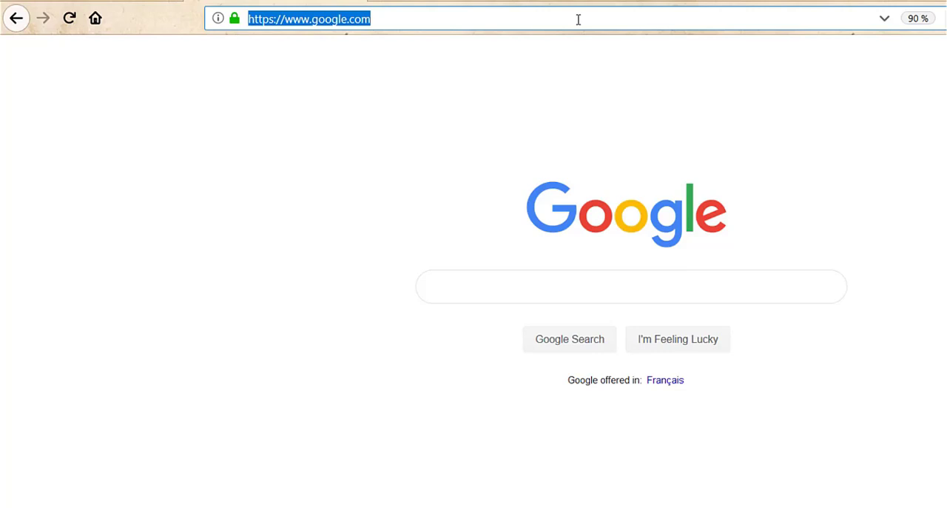
text(10)
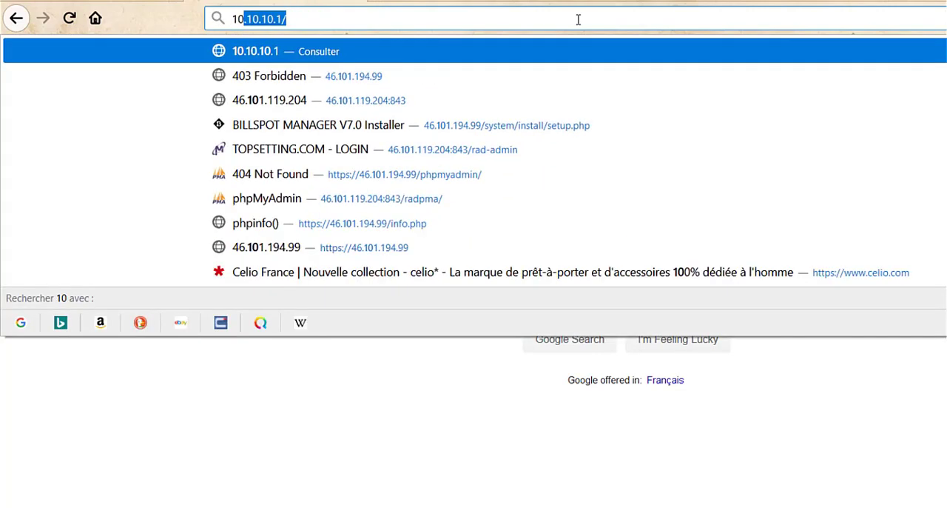
text(.10.10.1)
key(BackSpace)
text(1)
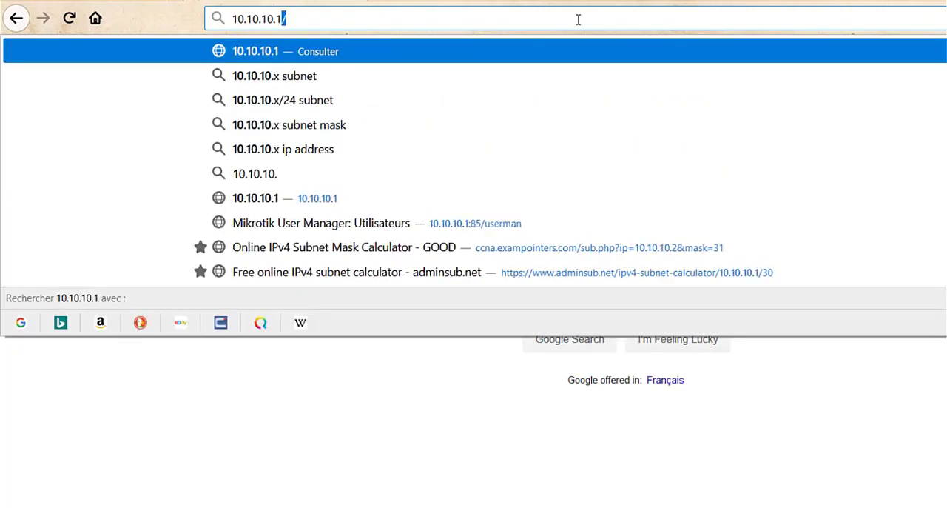
text(:8)
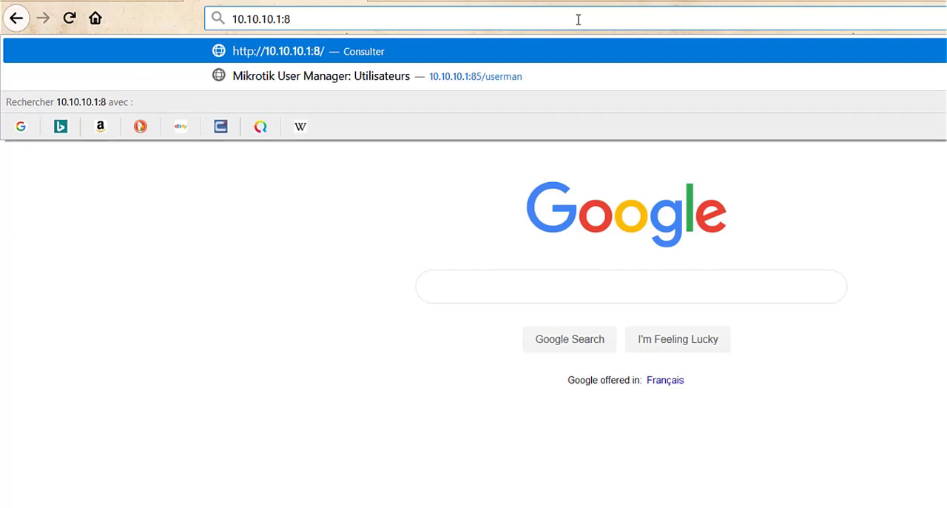
text(5/userman)
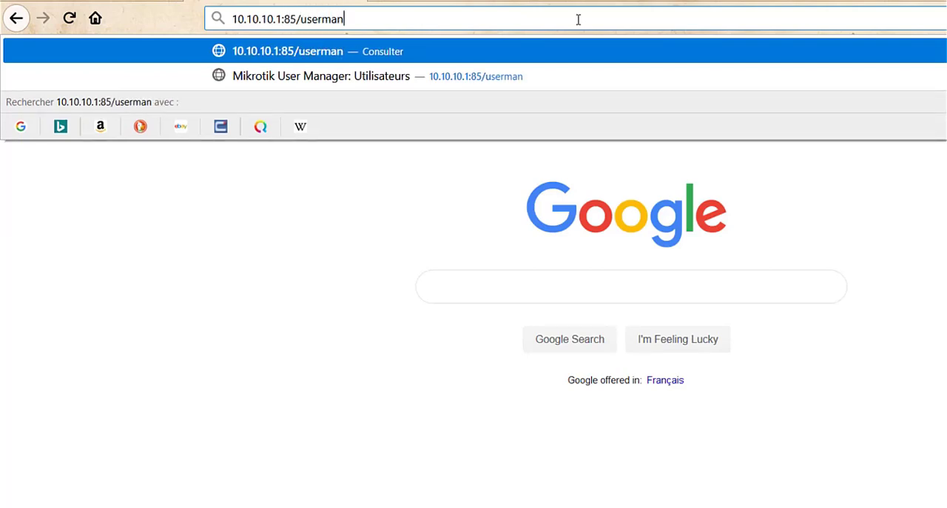
key(Return)
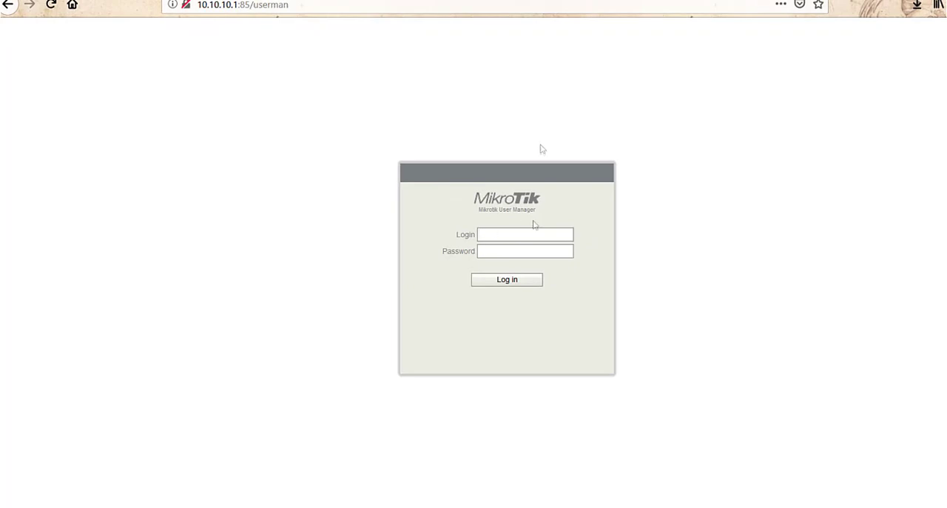
text(admin)
click(515, 286)
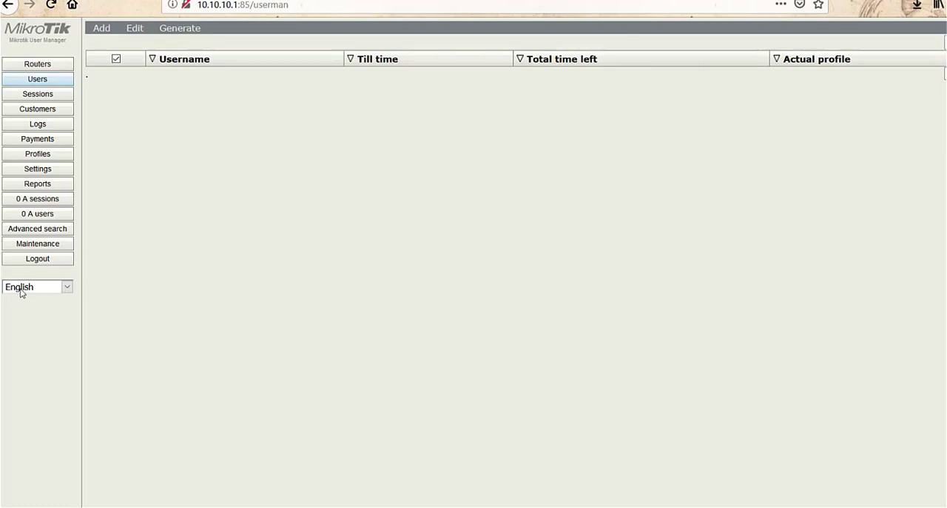
Step: Compare the interface language in FRANCAIS and English, and leave it set to FRANCAIS
click(65, 287)
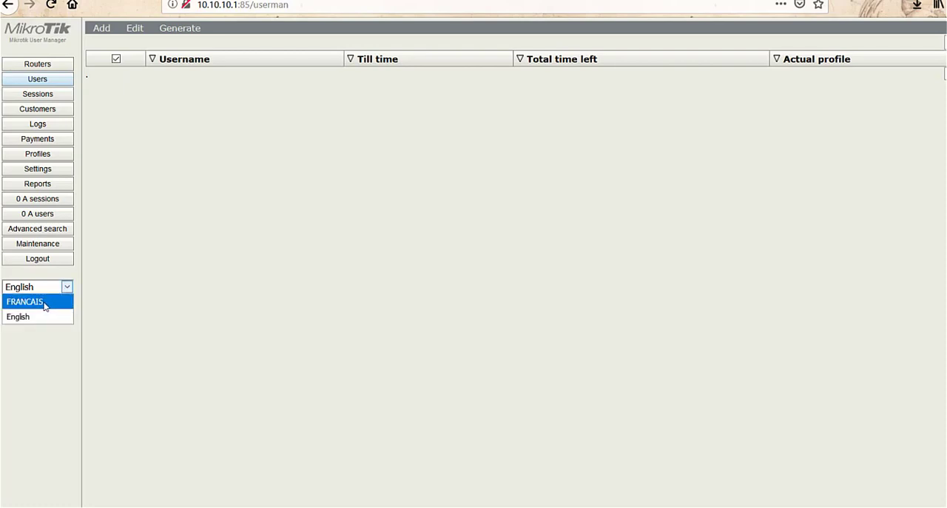
click(45, 303)
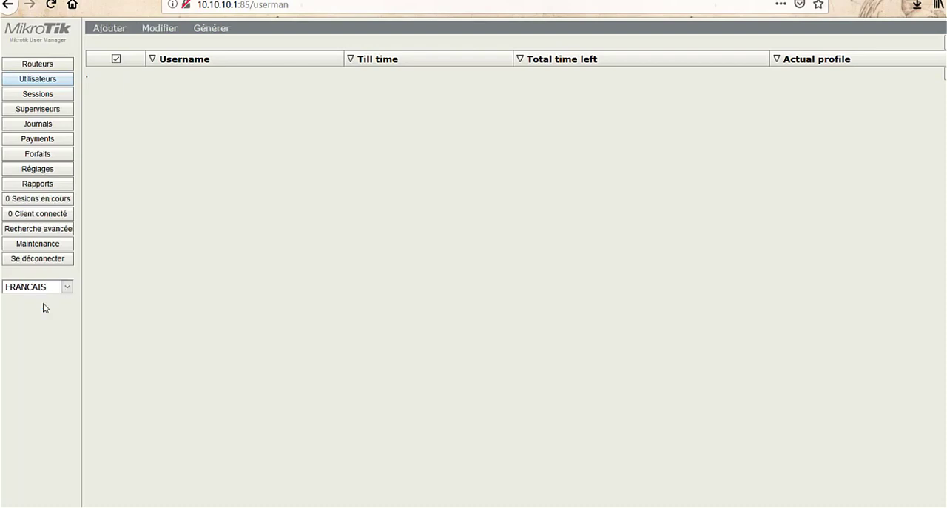
click(38, 289)
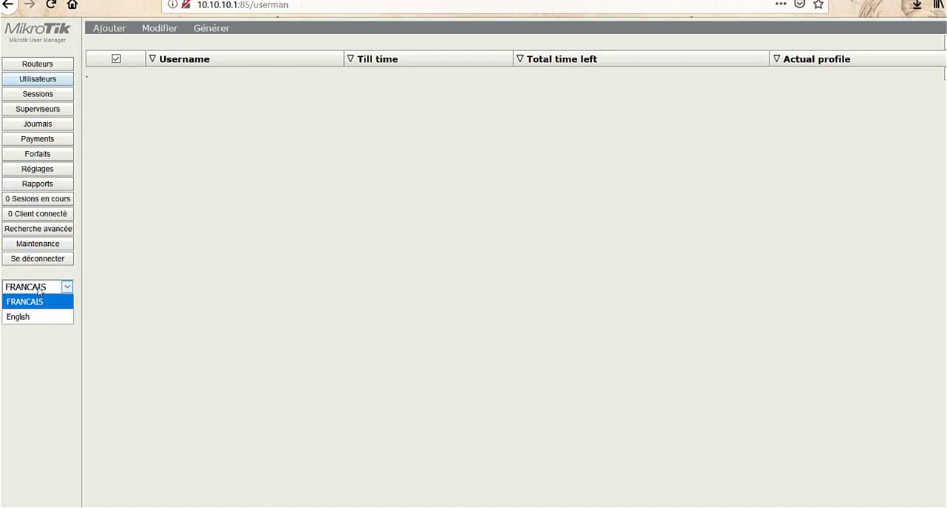
click(25, 318)
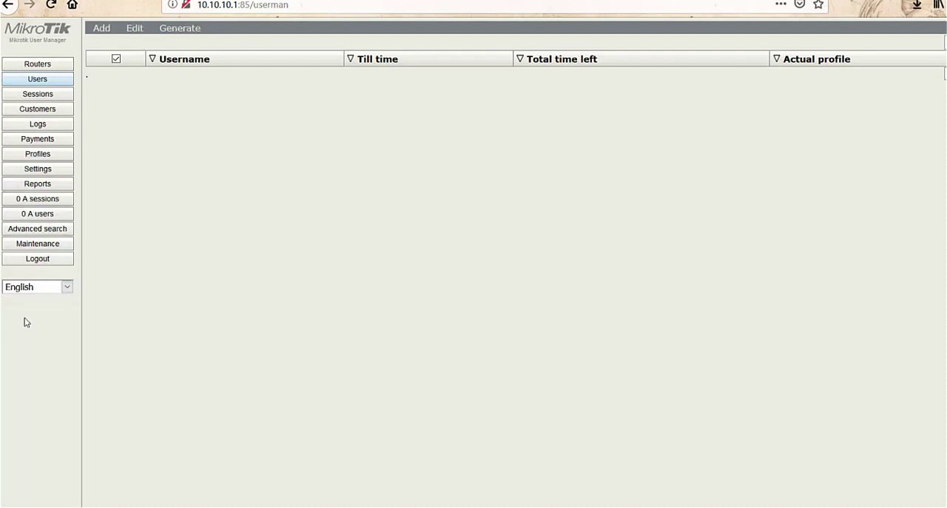
click(30, 289)
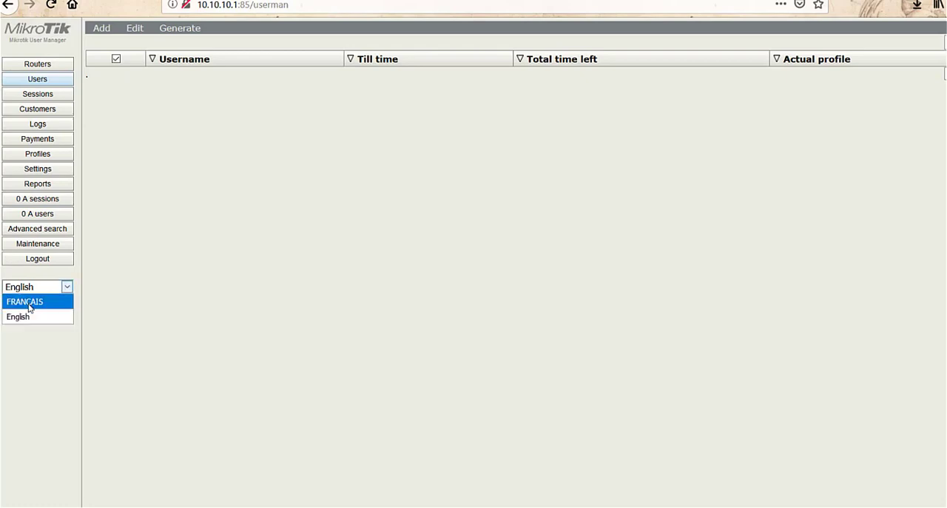
click(29, 305)
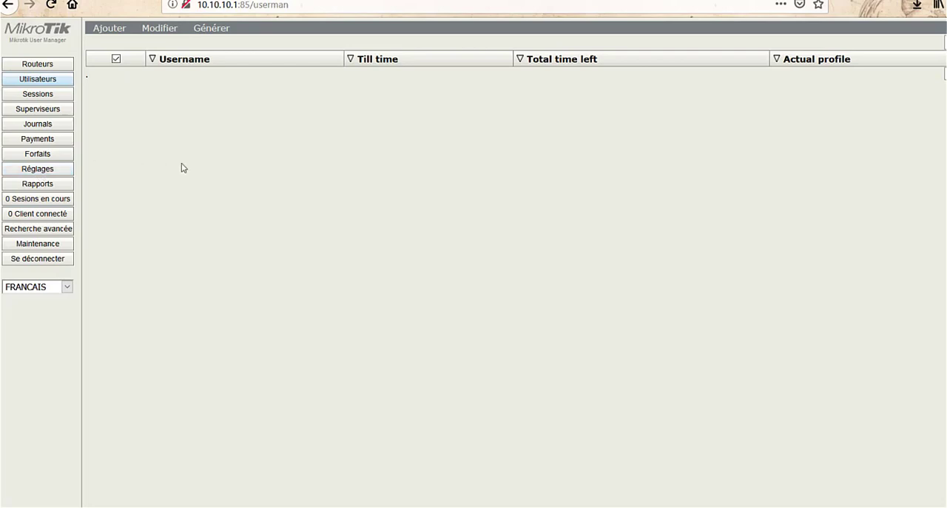
Step: Review the existing profiles (Forfaits), examining the validity and uptime limits of 30 MIN, 1 JOUR, 1 SEMAINE and 1 MOIS
click(48, 156)
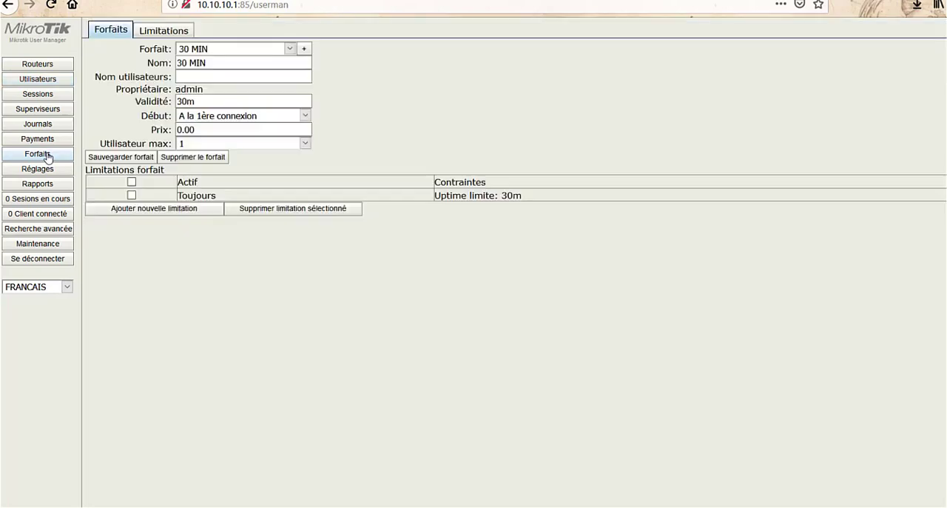
click(256, 49)
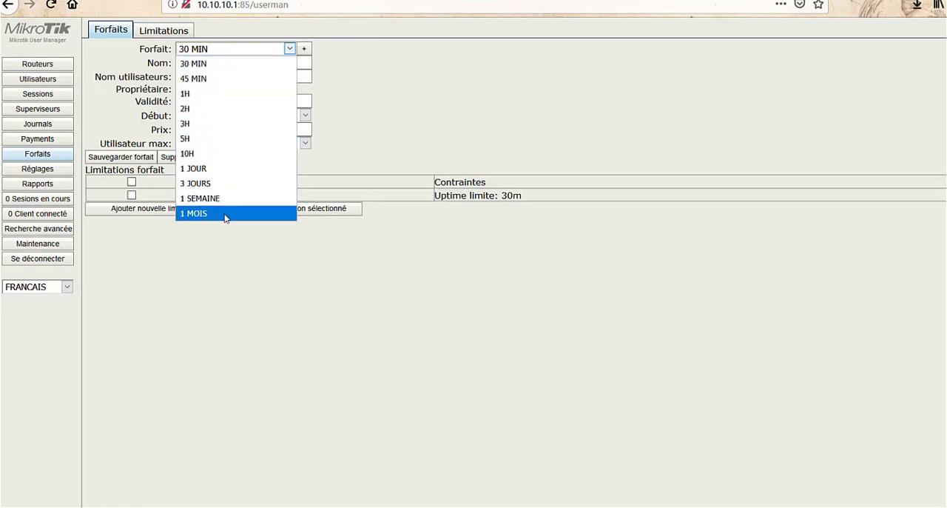
click(223, 283)
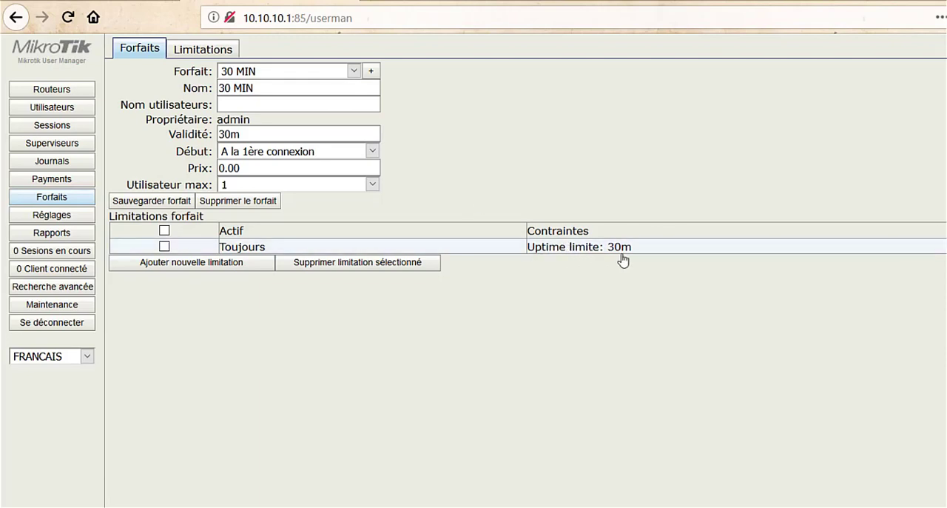
click(307, 72)
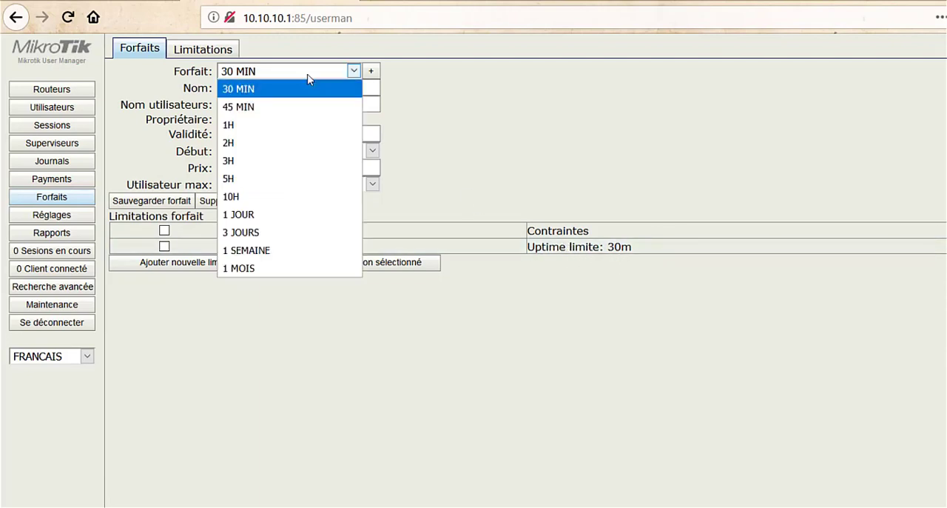
click(294, 216)
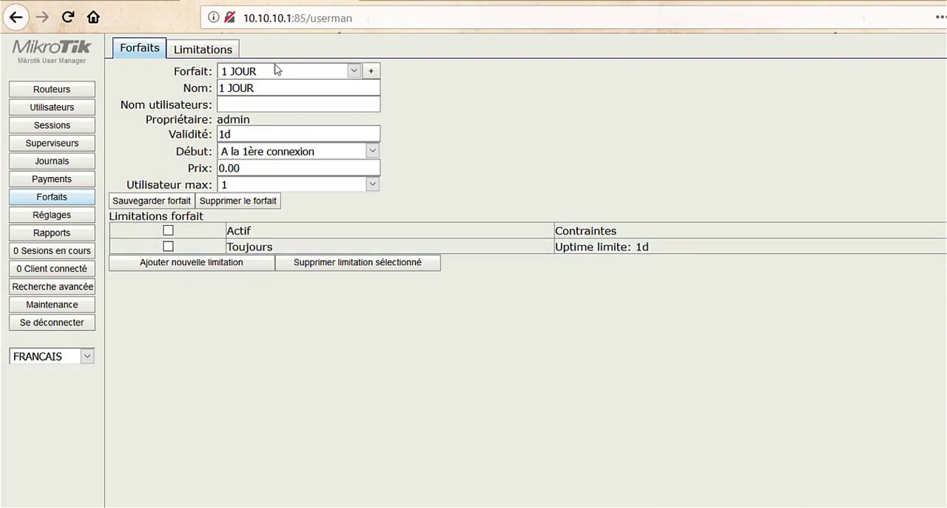
click(314, 73)
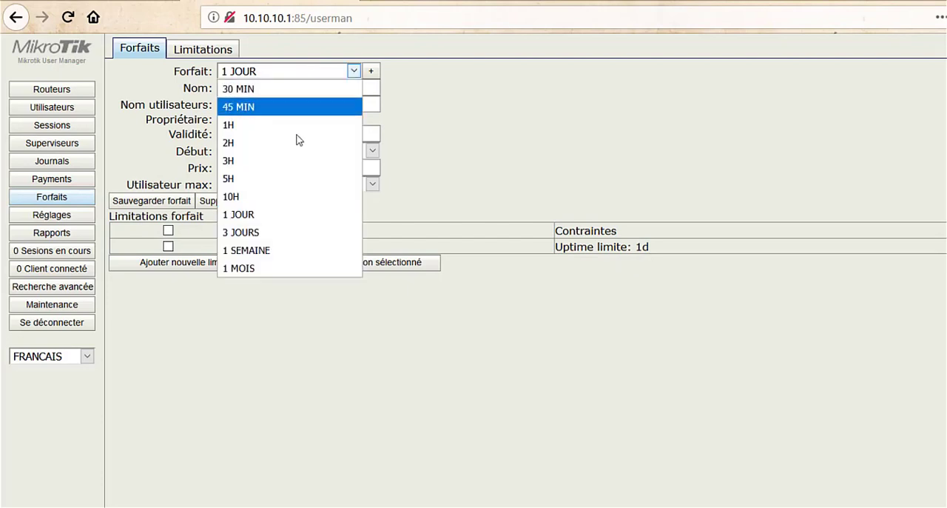
click(282, 252)
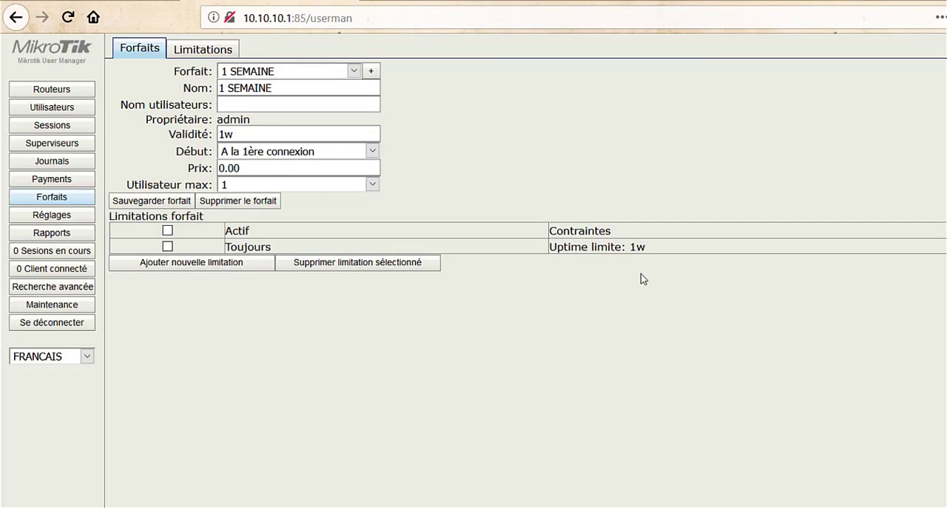
click(353, 71)
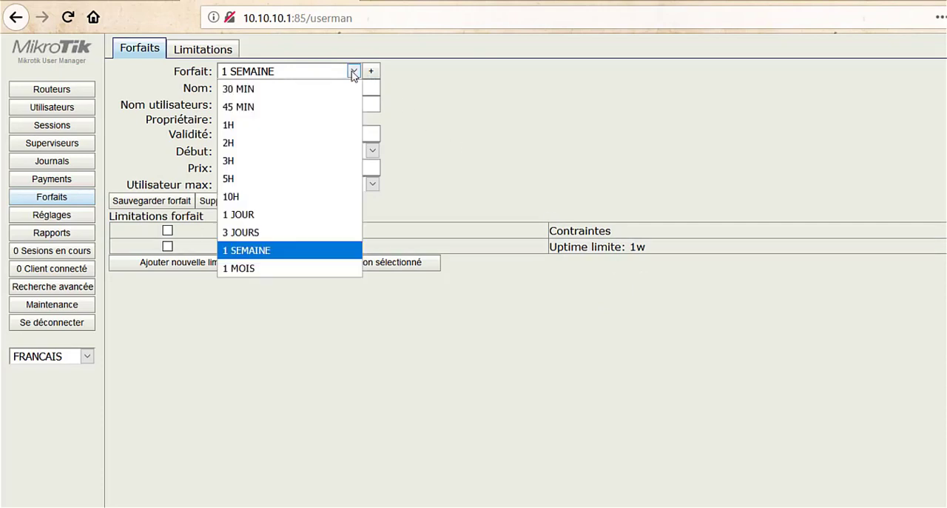
click(280, 269)
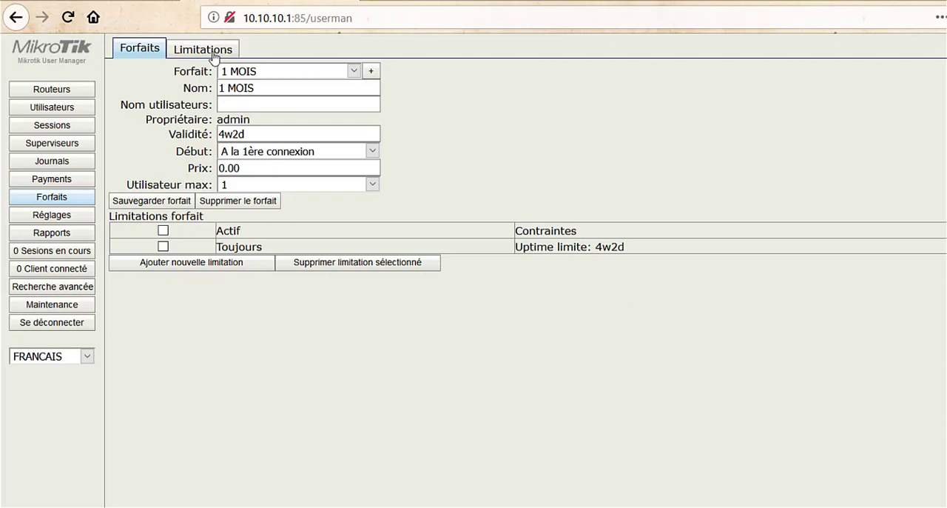
drag(211, 262, 53, 206)
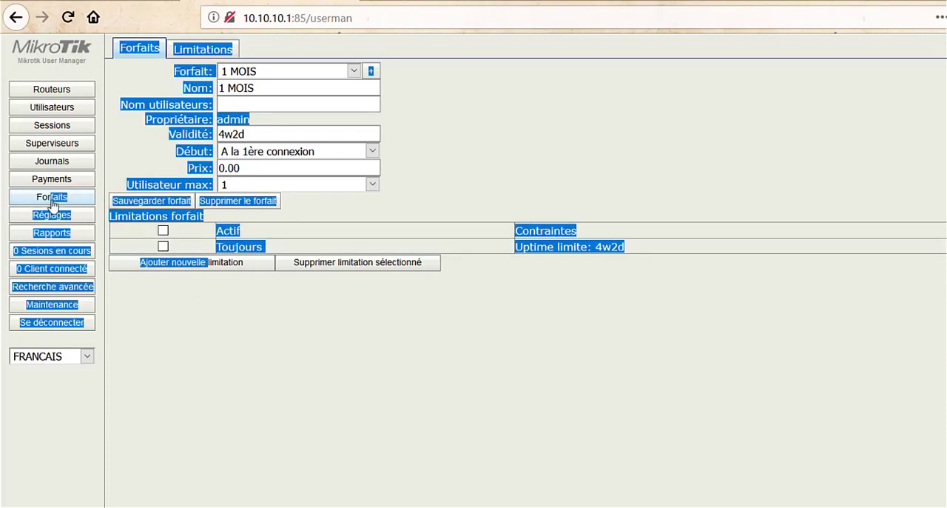
click(327, 442)
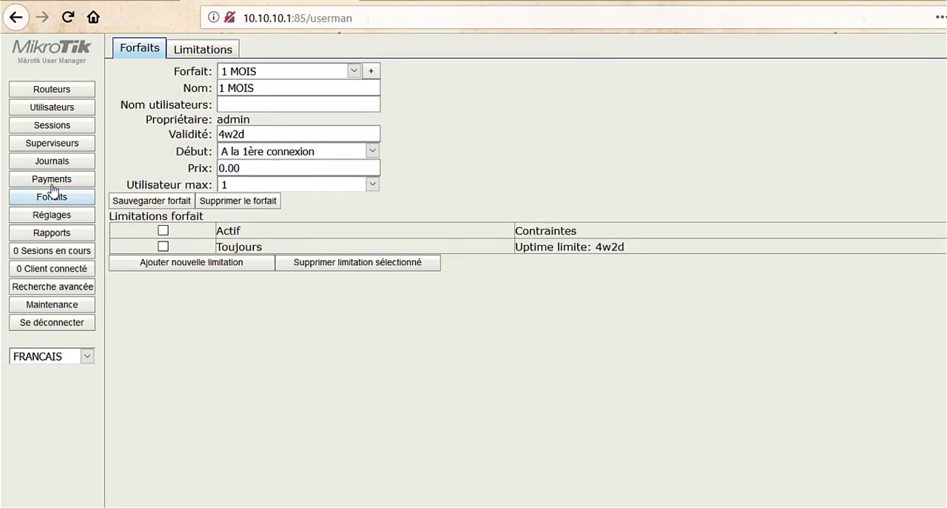
Step: Add a new limitation named 15 MIN with an uptime limit of 15m
click(196, 51)
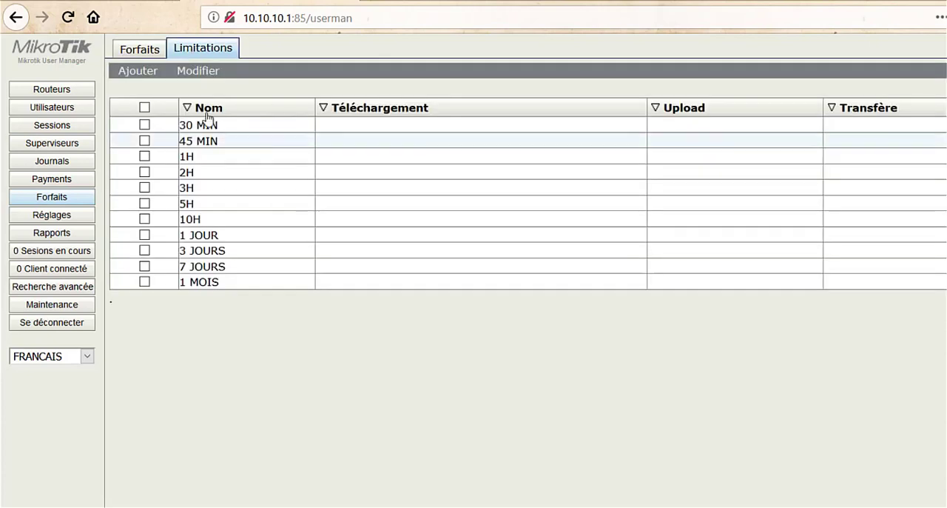
click(136, 76)
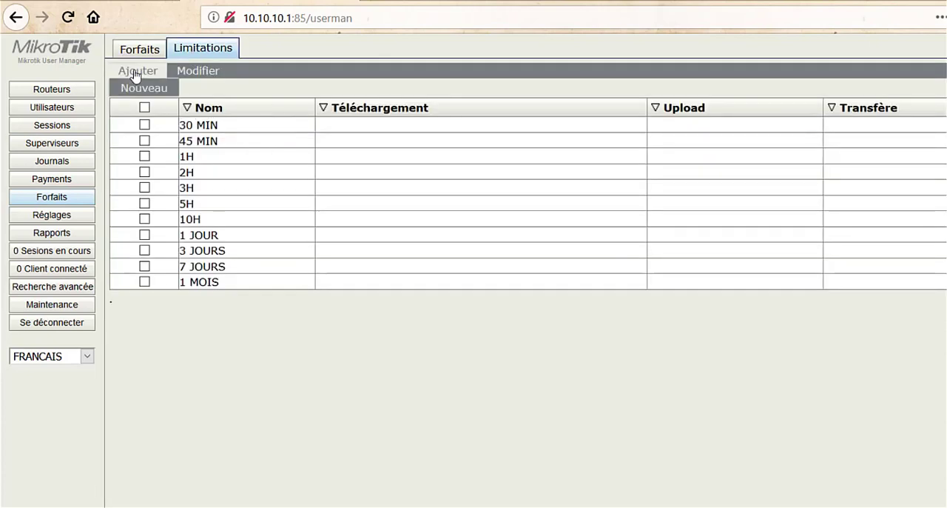
click(140, 90)
click(613, 147)
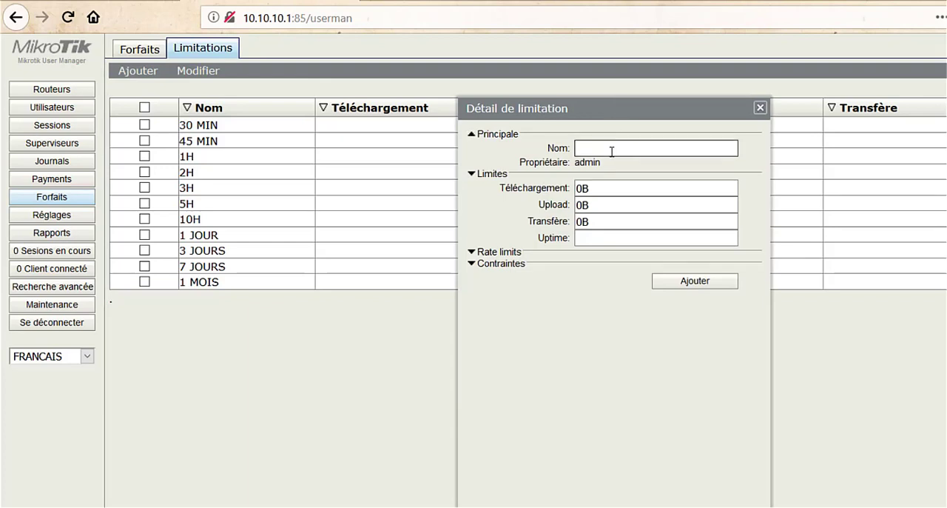
text(15 MIN)
click(591, 238)
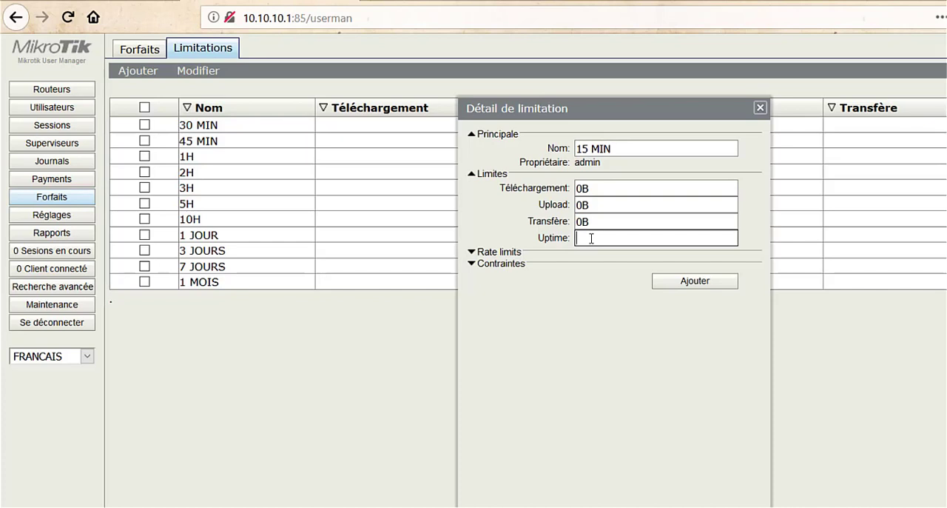
text(15m)
click(696, 283)
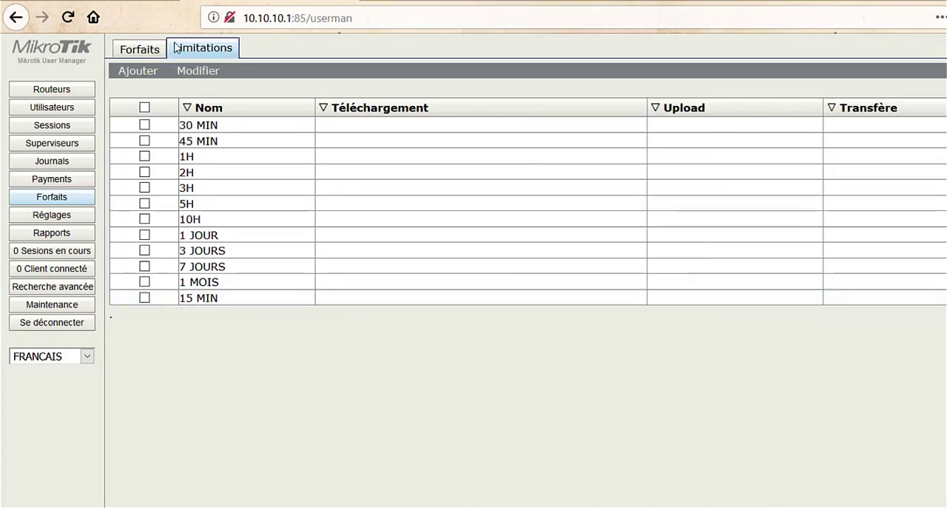
Step: Create a new profile named 15 MIN and enter 15m as its validity
click(139, 48)
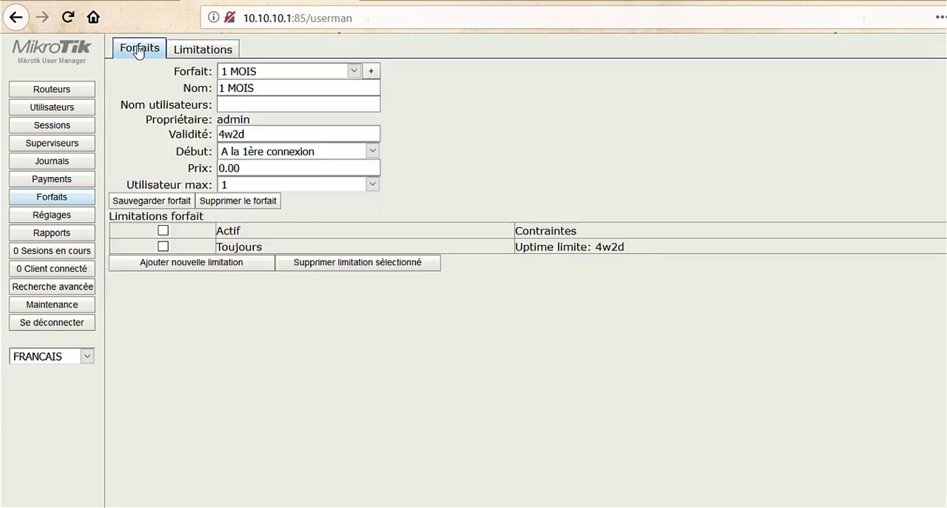
click(371, 72)
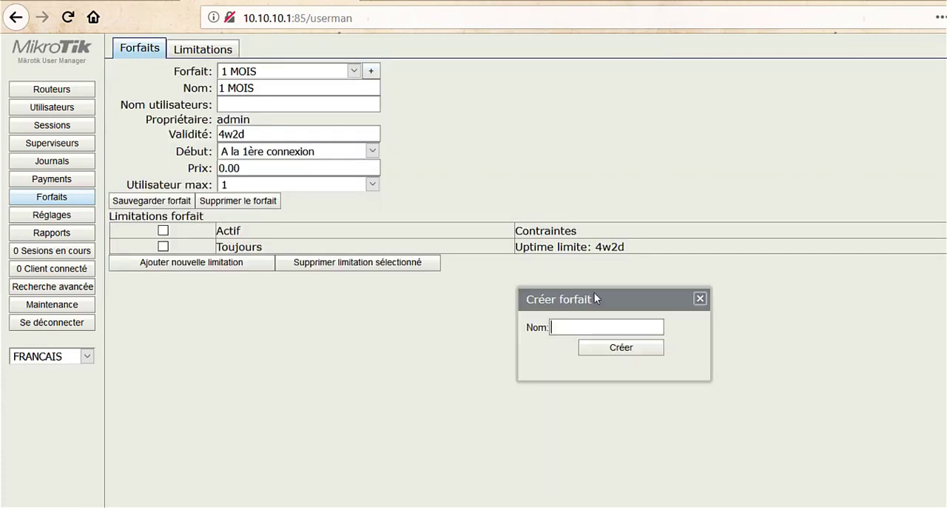
text(15 )
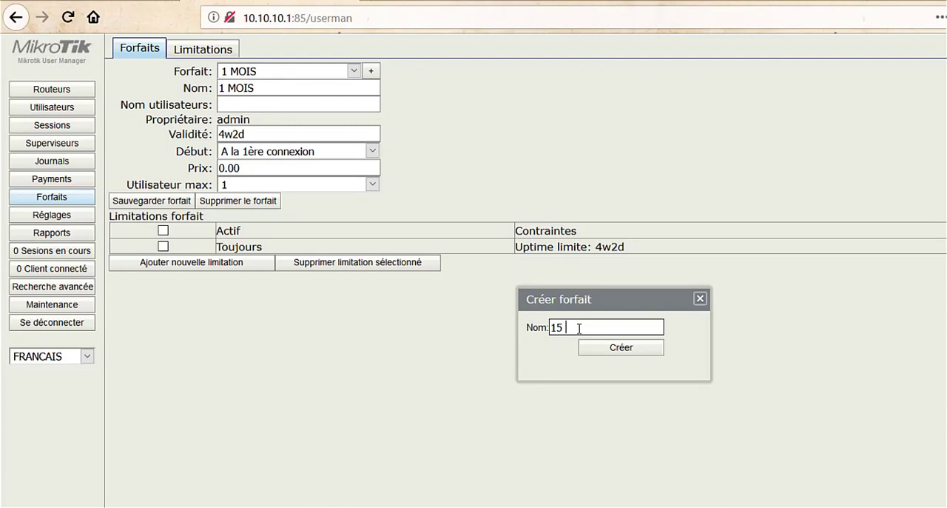
text(MIN)
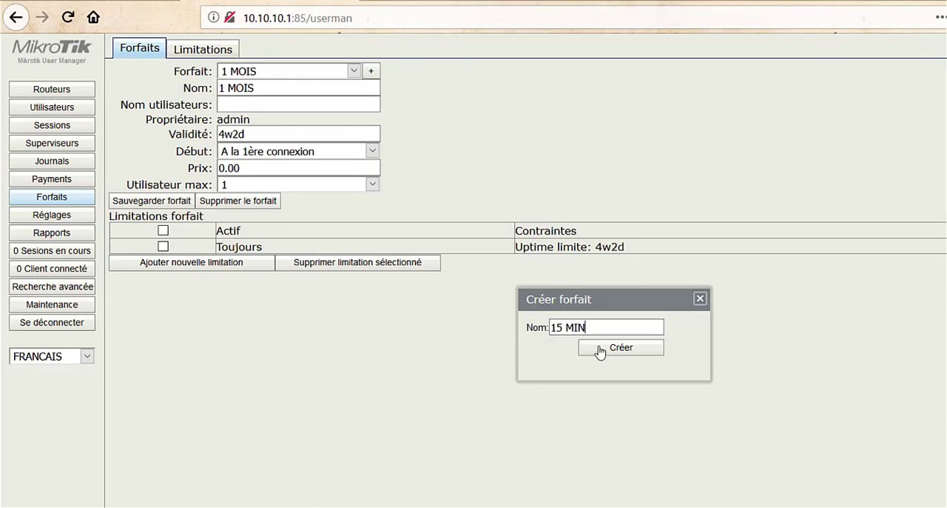
click(607, 348)
click(232, 132)
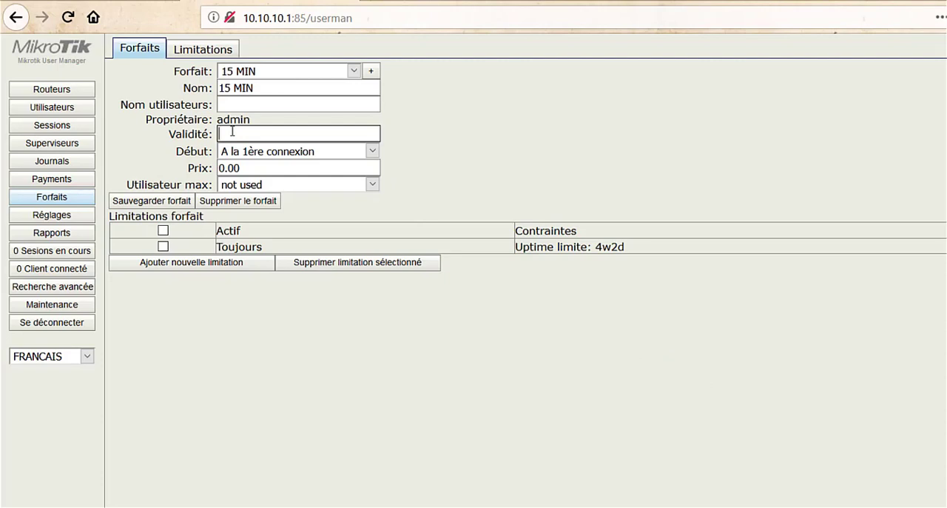
text(15m)
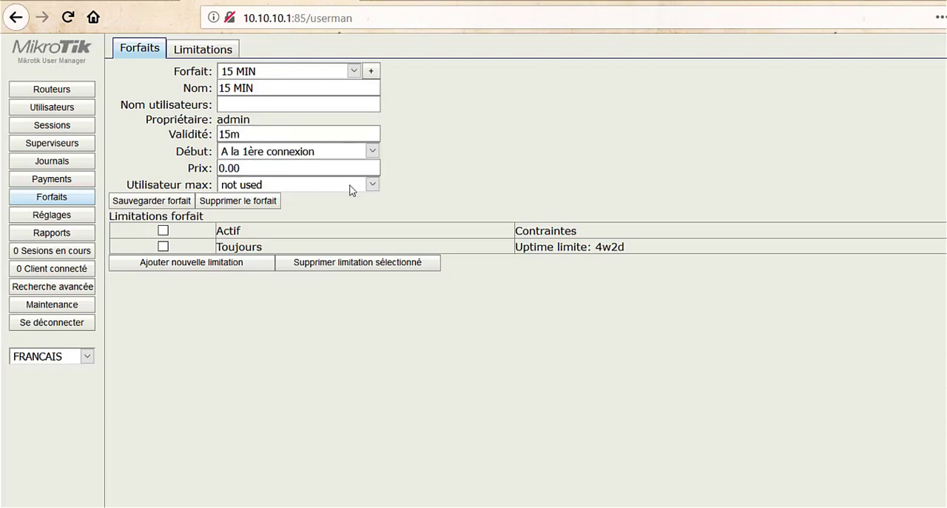
Step: Set the 15 MIN profile's price (Prix) to 100 and its maximum users (Utilisateur max) to 1
drag(261, 169, 202, 169)
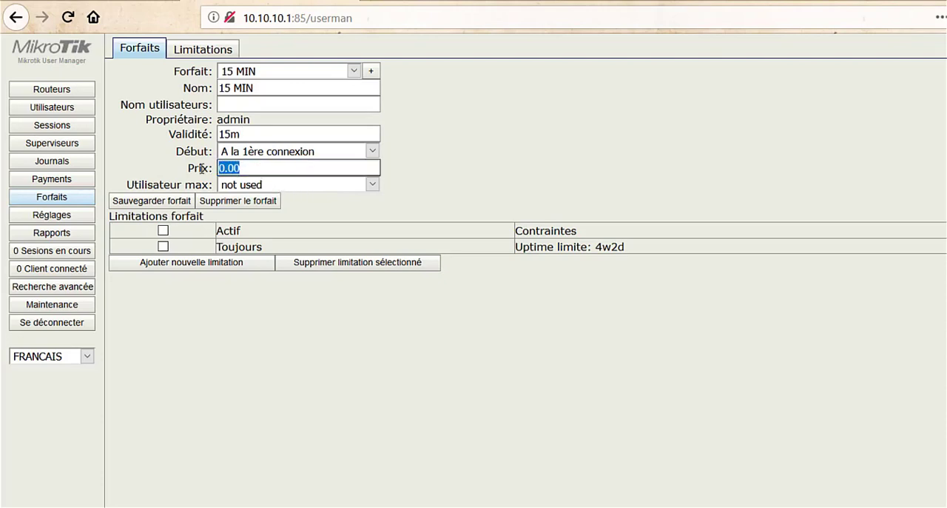
text(100)
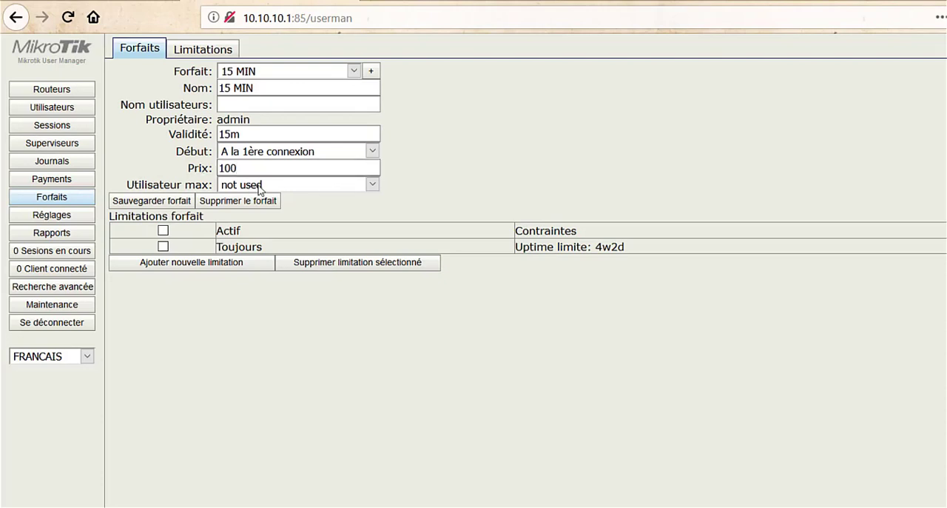
click(306, 186)
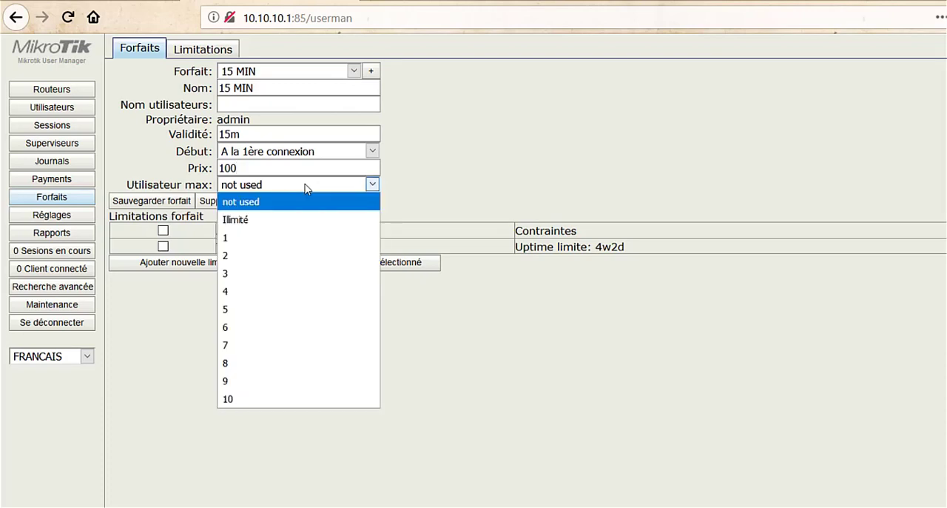
click(284, 239)
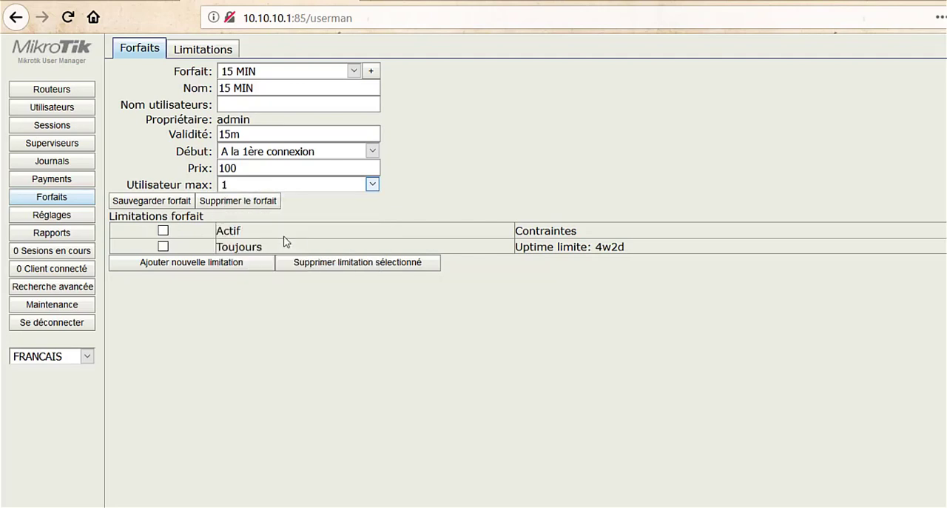
Step: Add the 15 MIN limitation to the 15 MIN profile for all days and save the profile
click(185, 262)
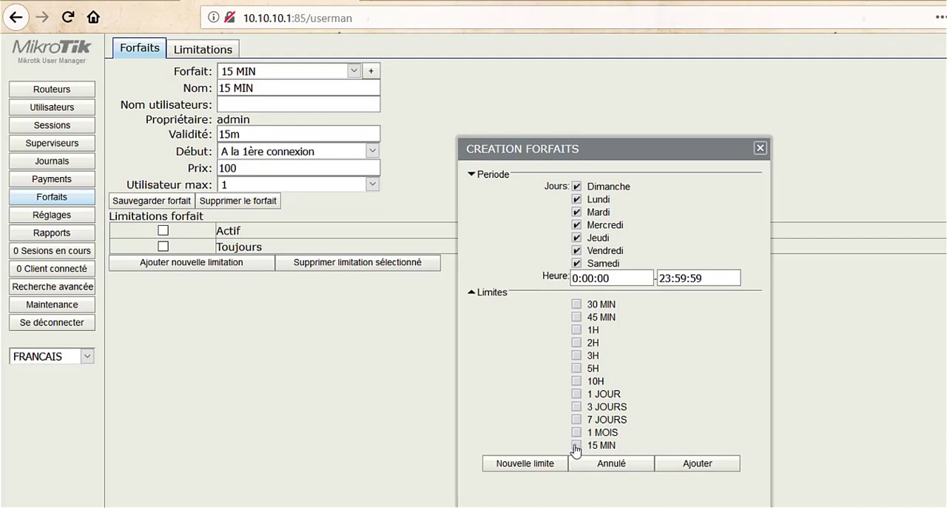
click(576, 444)
click(698, 465)
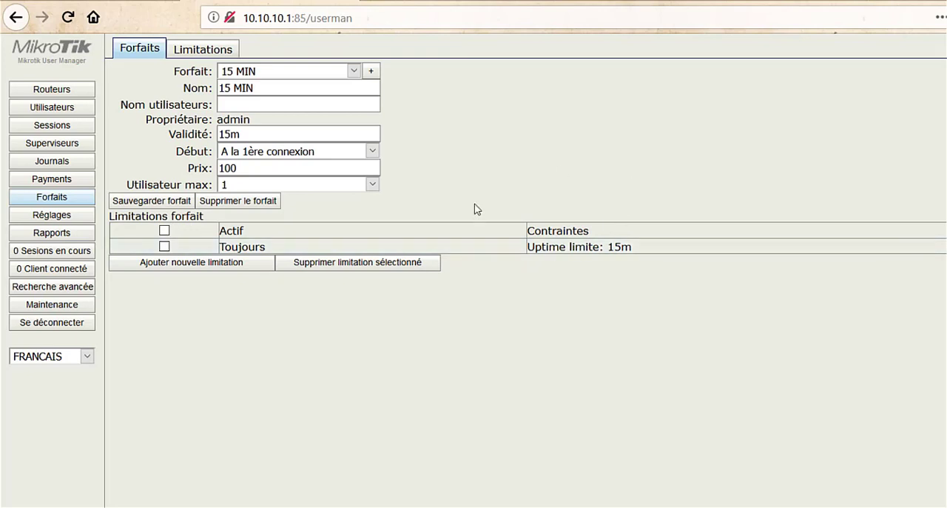
click(155, 201)
Step: Edit the 30 MIN limitation and set its Rx rate limit to 512K
click(203, 51)
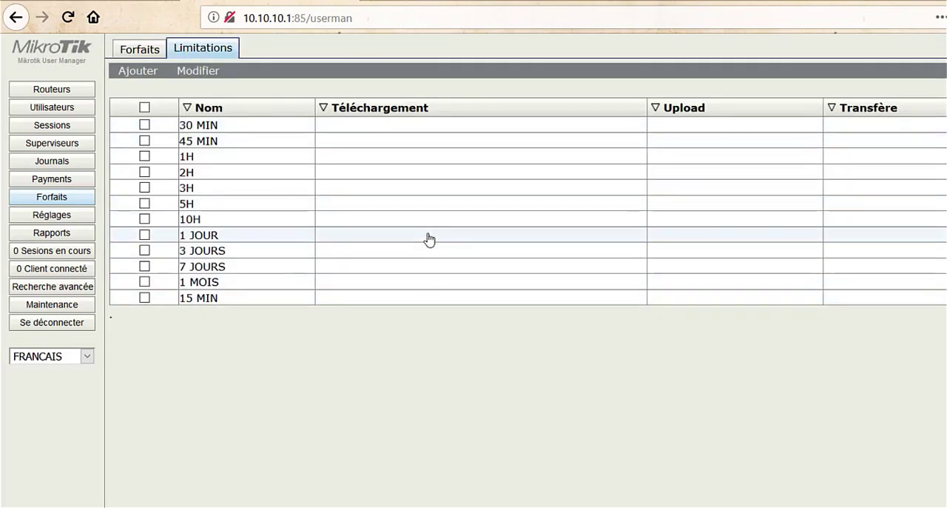
click(370, 135)
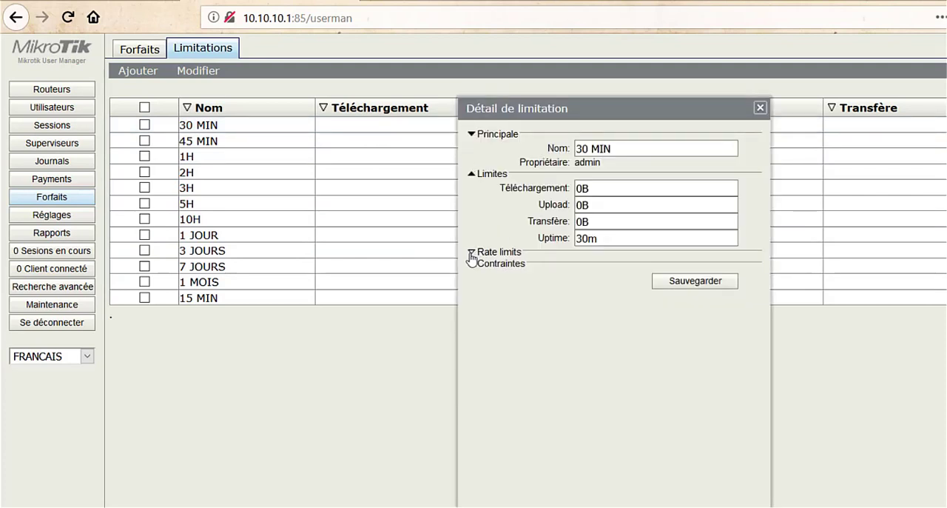
click(471, 252)
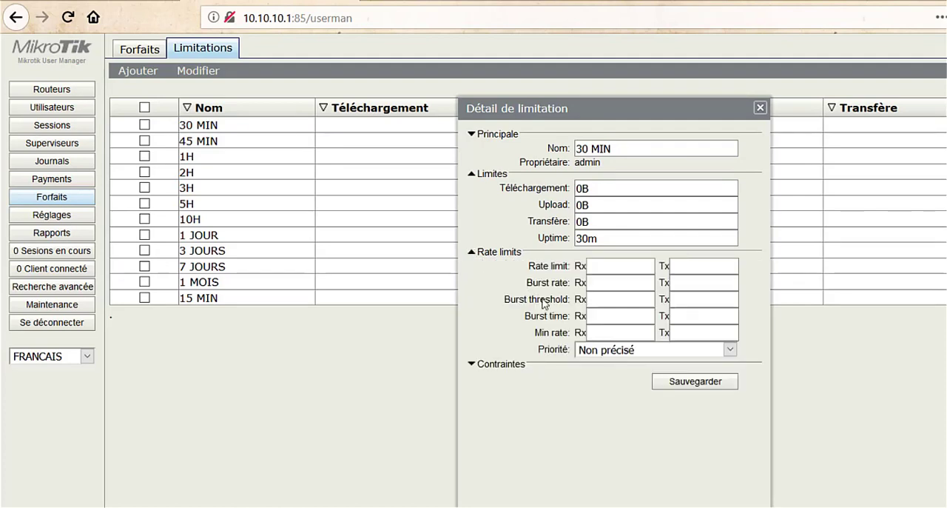
click(595, 266)
click(692, 268)
click(611, 264)
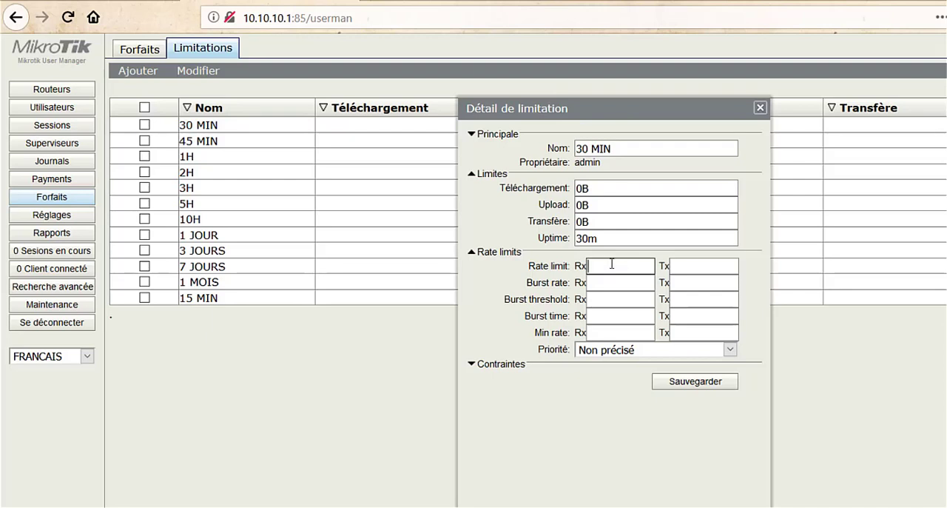
click(695, 267)
click(619, 271)
text(512K)
Step: Set the 30 MIN limitation's Tx rate limit to 1M and save the limitation
click(675, 269)
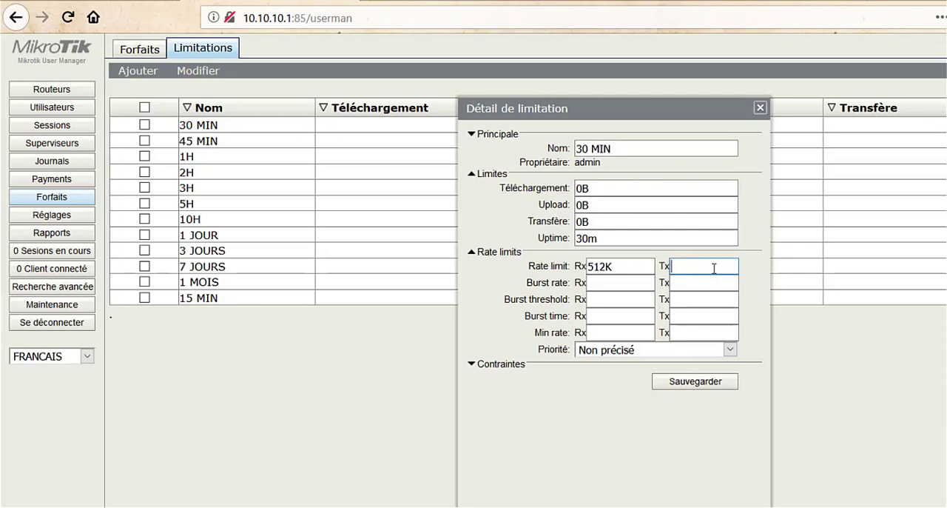
text(1M)
key(BackSpace)
key(BackSpace)
text(1500K)
key(BackSpace)
key(BackSpace)
key(BackSpace)
key(BackSpace)
text(M)
click(696, 389)
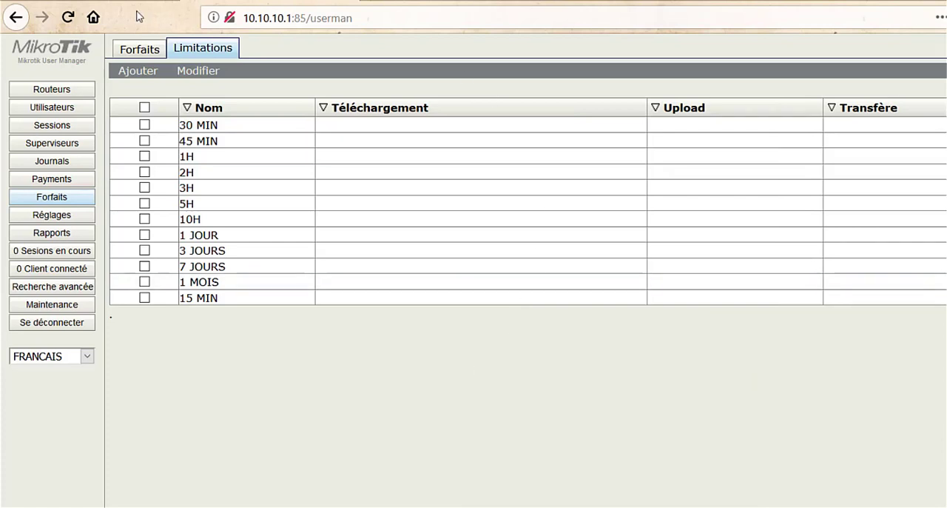
Step: Check the 30 MIN profile's constraints for the rate limit
click(145, 58)
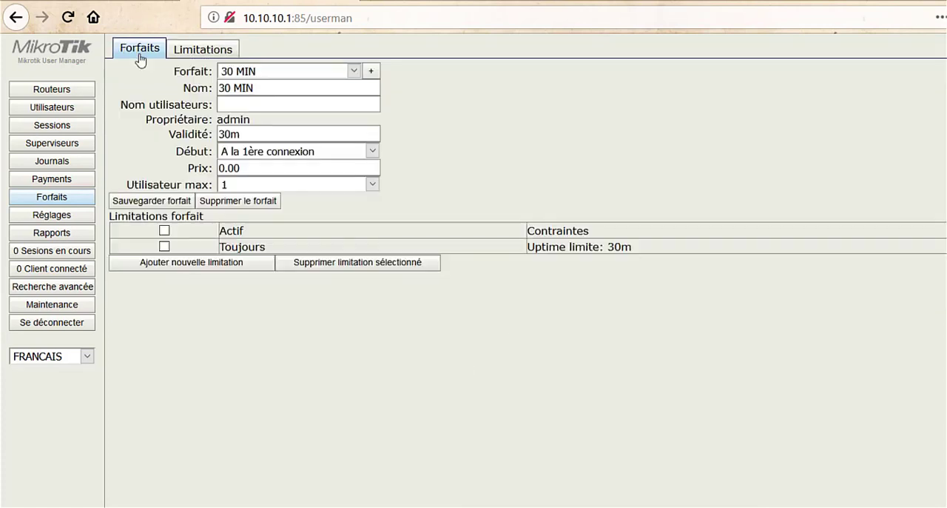
click(289, 72)
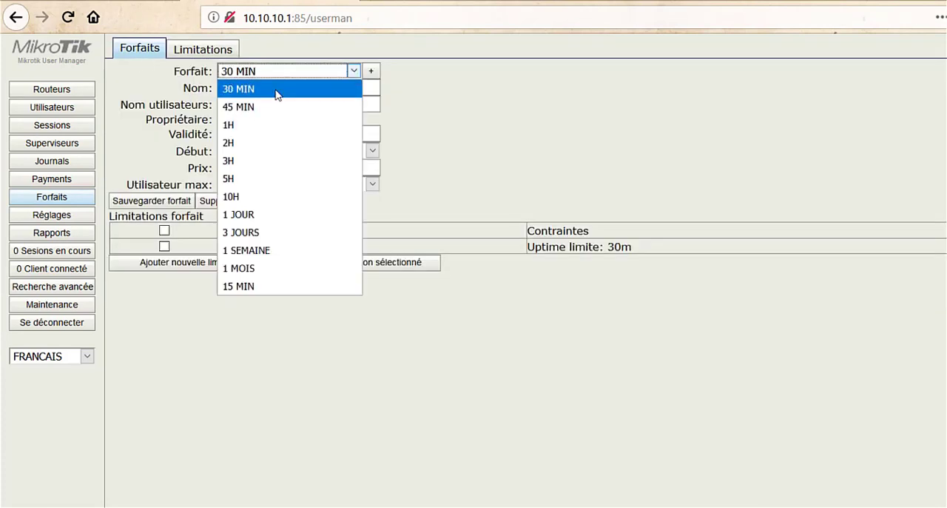
click(277, 90)
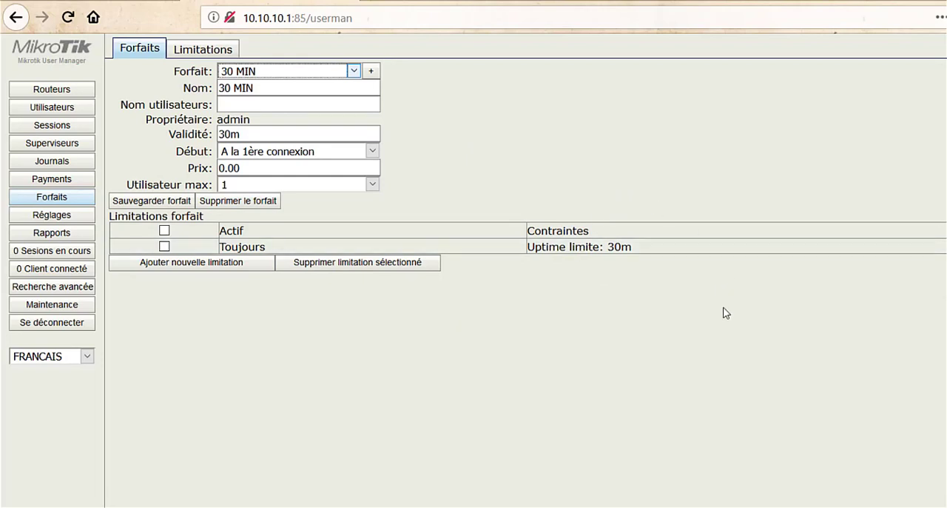
Step: Log out of User Manager, sign back in as admin and reopen the profiles (Forfaits)
click(44, 323)
text(admin)
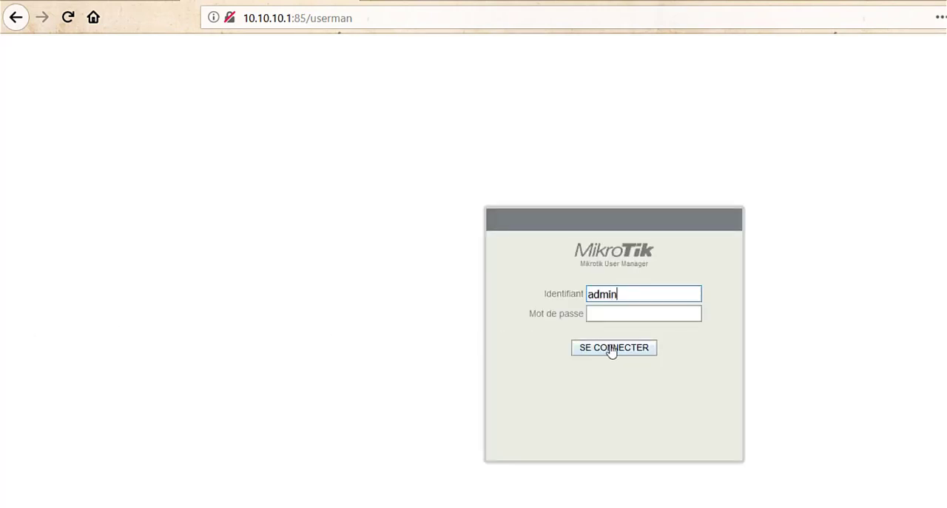
click(612, 350)
click(72, 196)
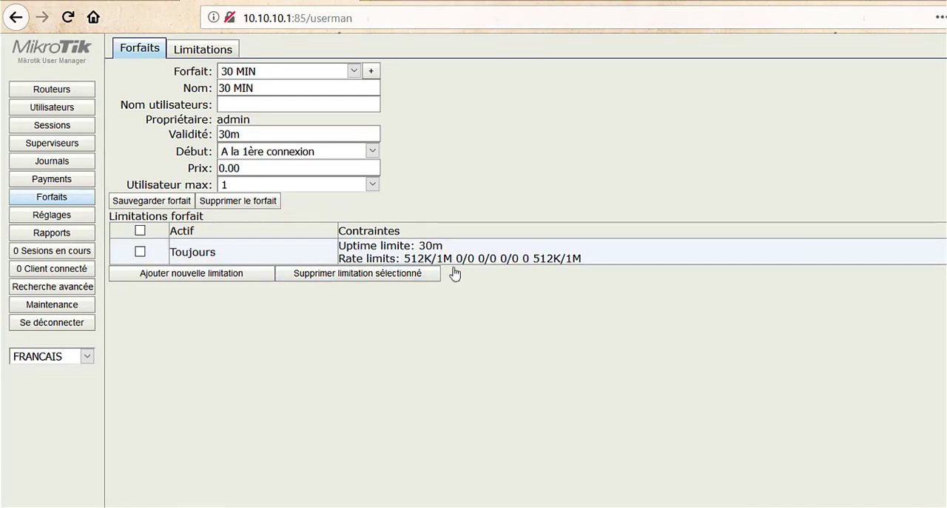
Step: Compare the constraints of the 45 MIN, 30 MIN and 1 JOUR profiles
click(302, 74)
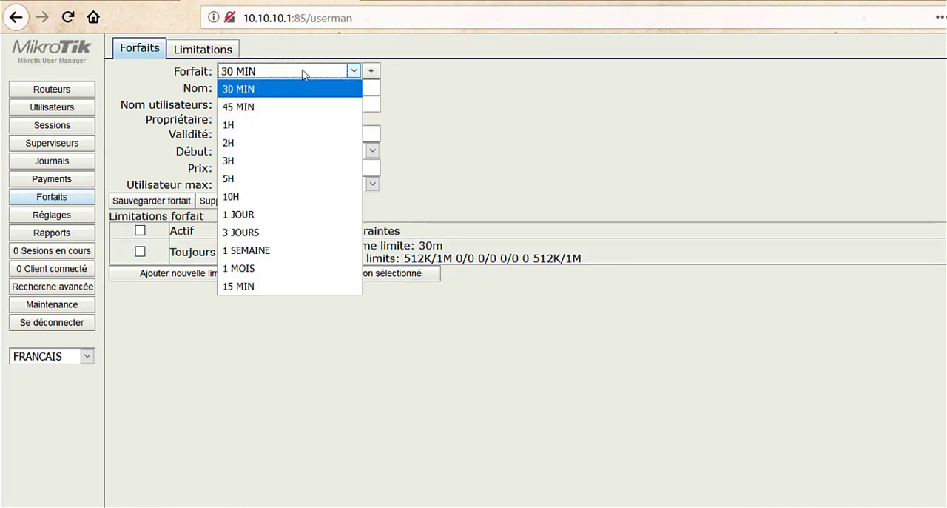
click(286, 107)
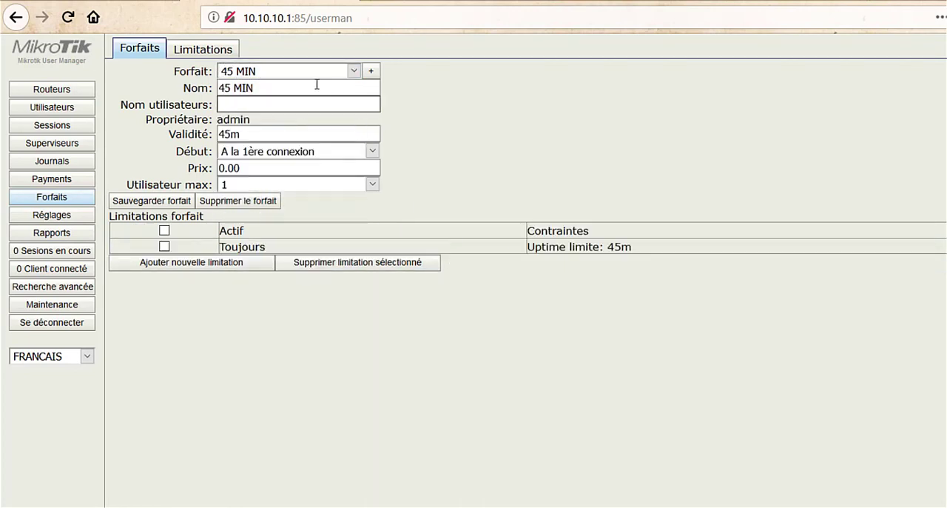
click(305, 72)
click(290, 97)
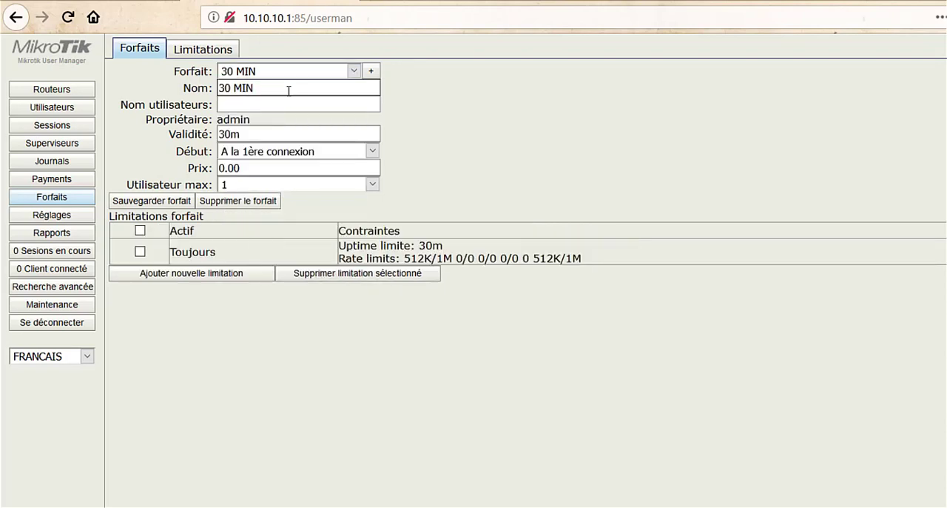
click(269, 74)
click(268, 215)
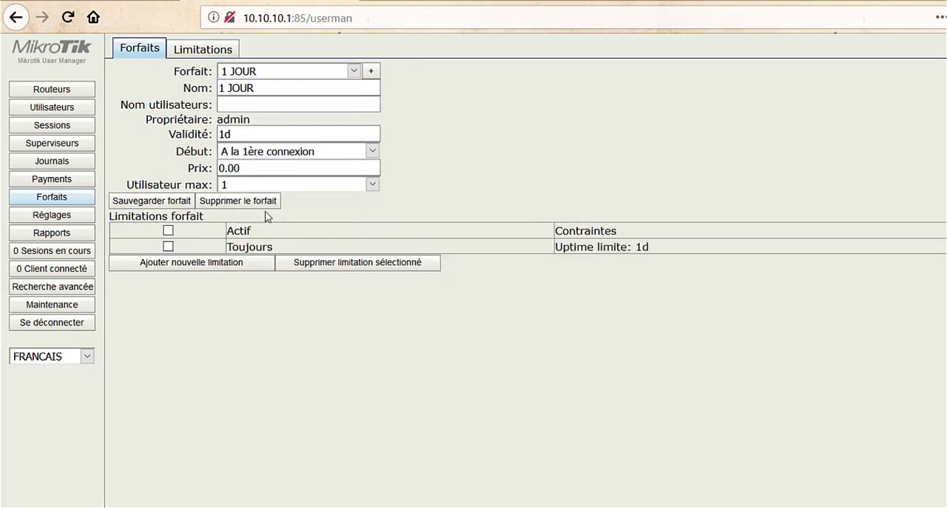
click(289, 76)
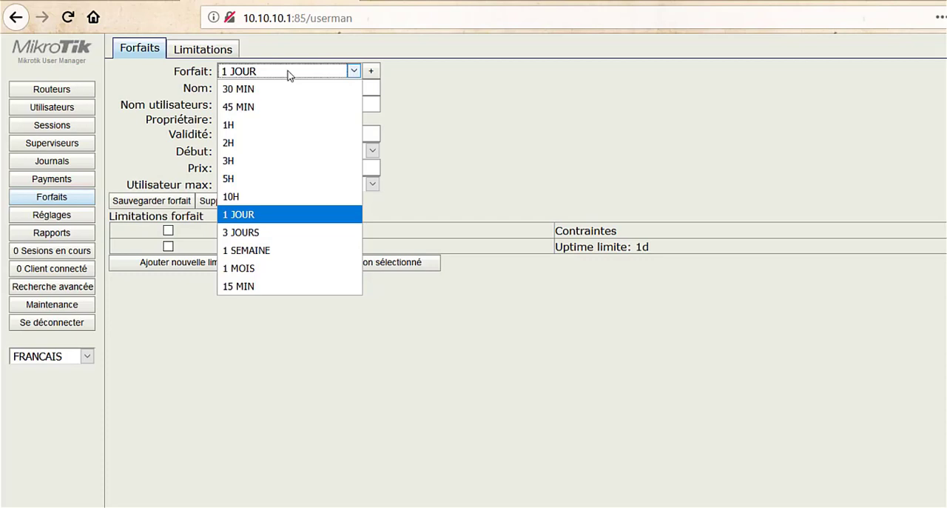
Step: Set the 45 MIN limitation's rate limit to Rx 256k and Tx 512K, and save it
click(184, 50)
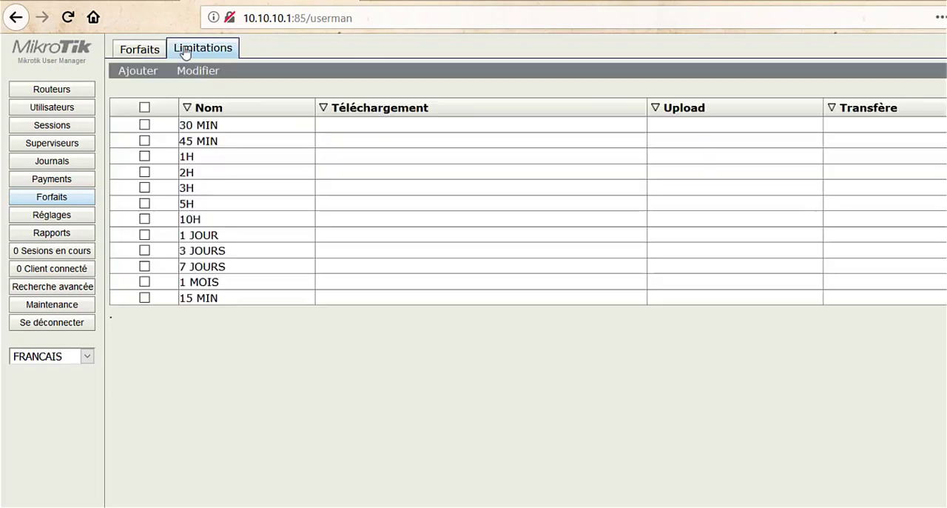
click(232, 141)
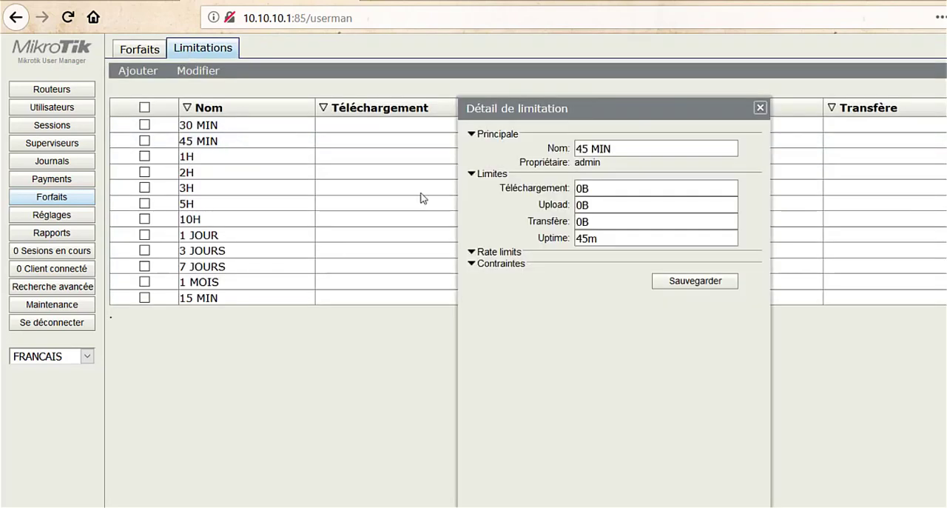
click(499, 253)
click(630, 271)
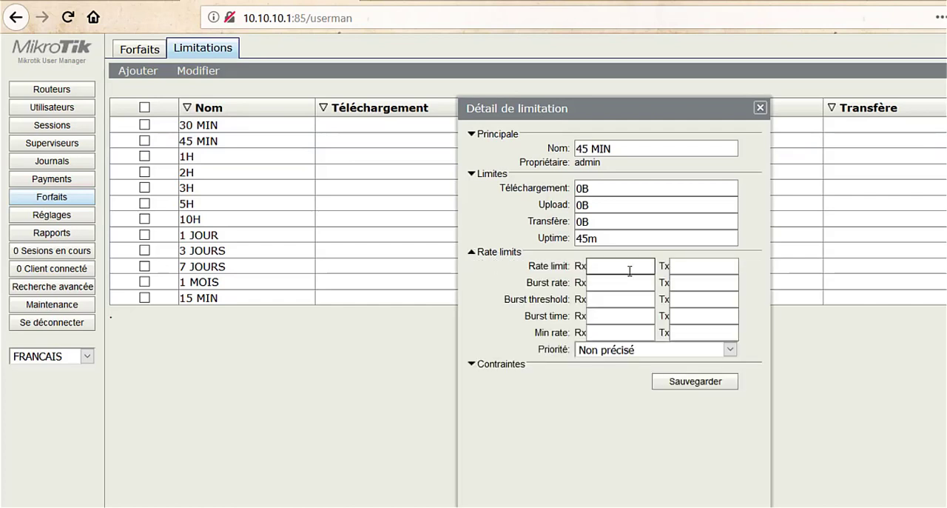
click(623, 270)
text(254)
key(Tab)
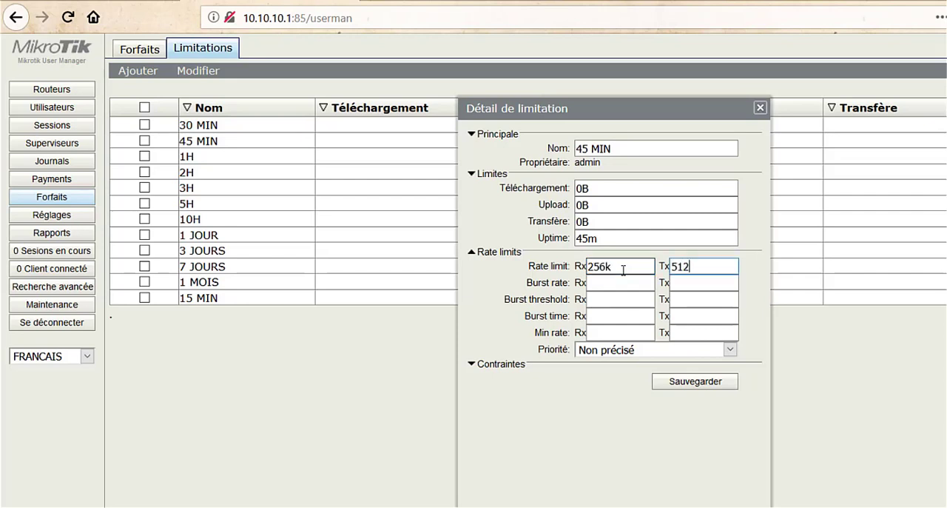
click(696, 381)
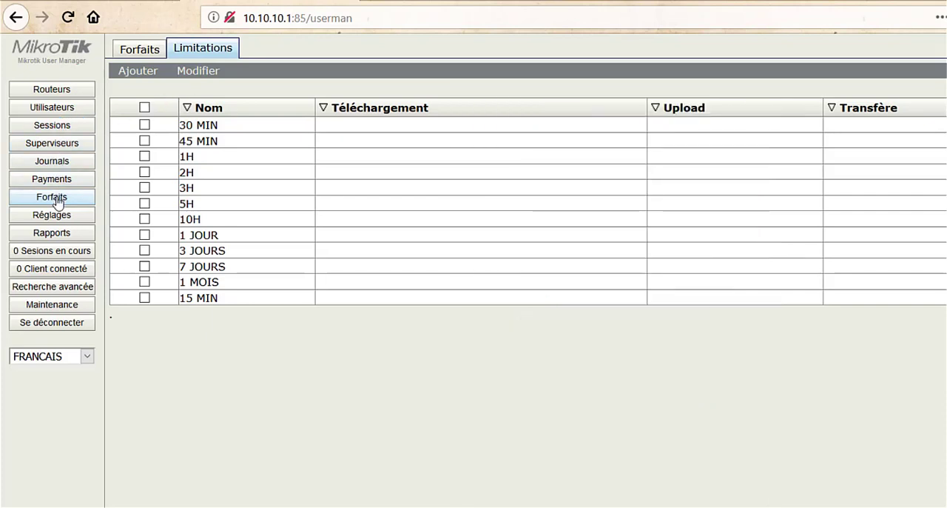
Step: Check the 45 MIN profile's constraints for the new rate limit
click(129, 52)
click(353, 71)
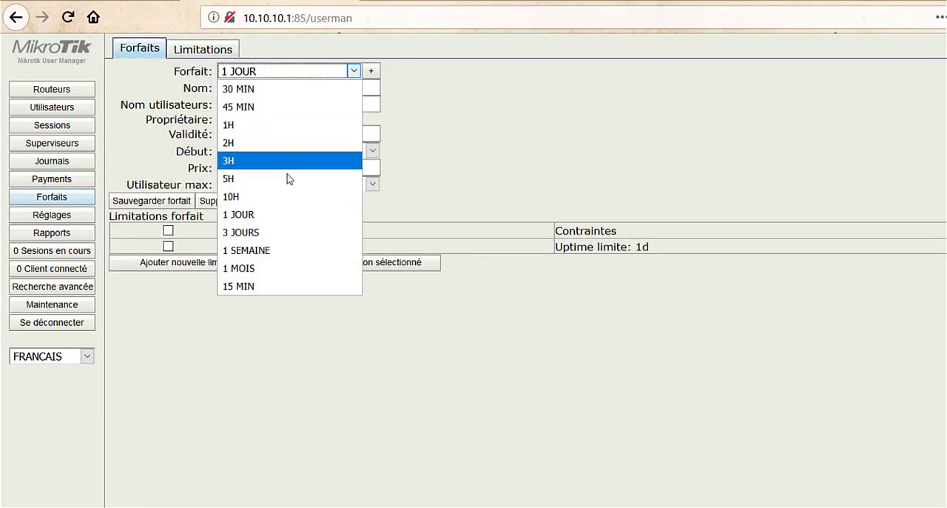
click(329, 108)
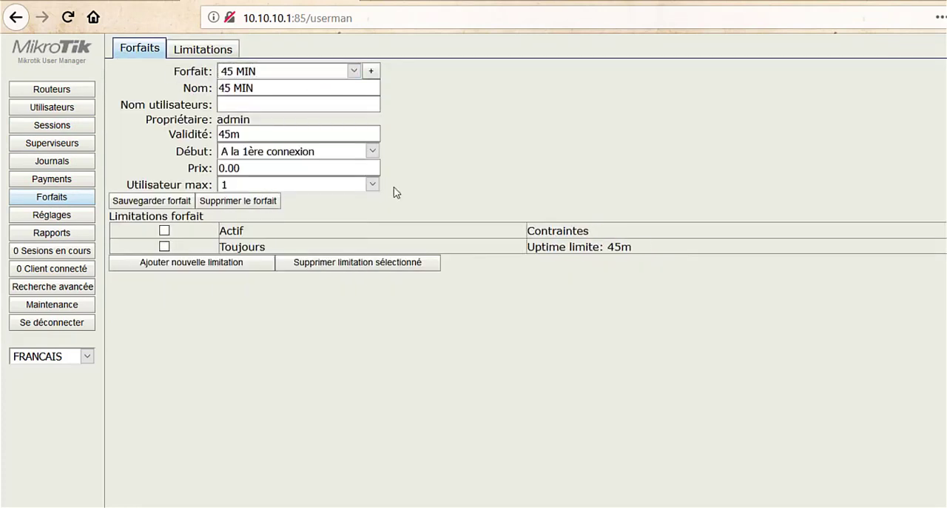
Step: Log out, sign in again as admin and return to the profiles (Forfaits) to refresh them
click(50, 324)
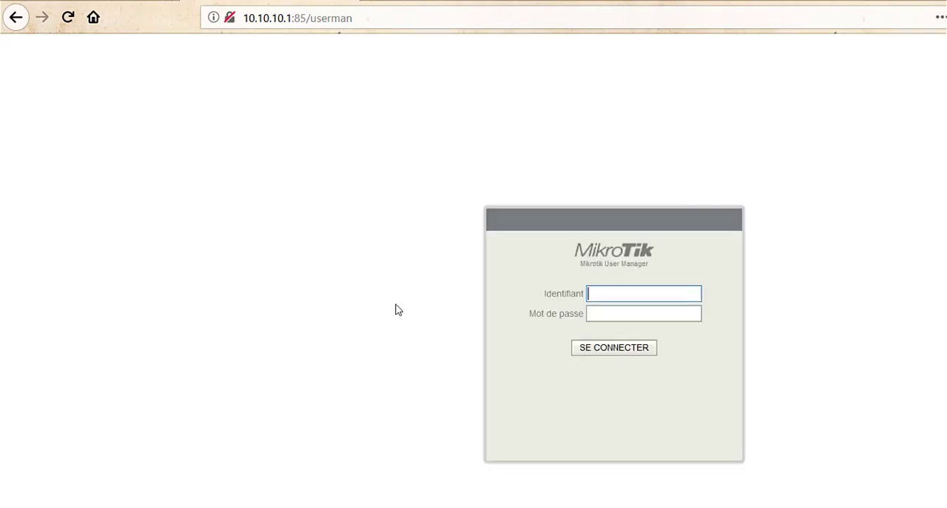
text(admin)
key(Return)
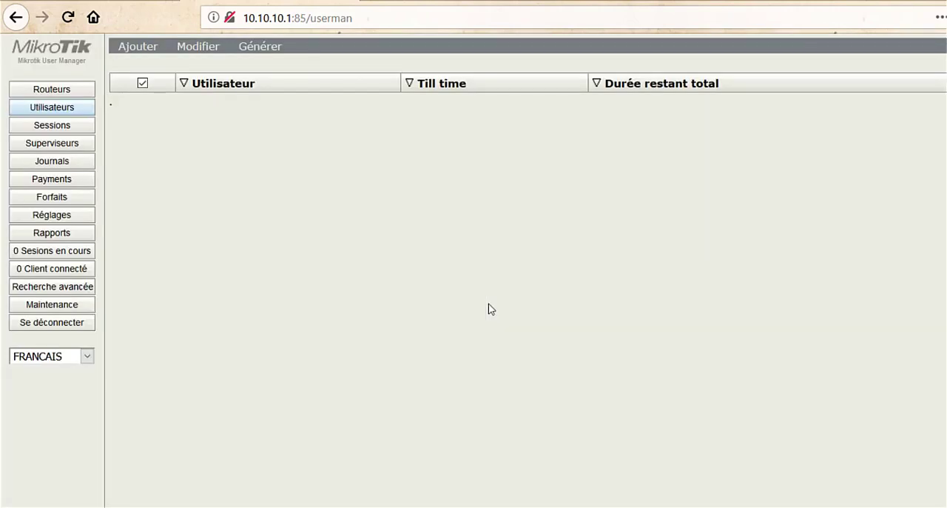
click(37, 198)
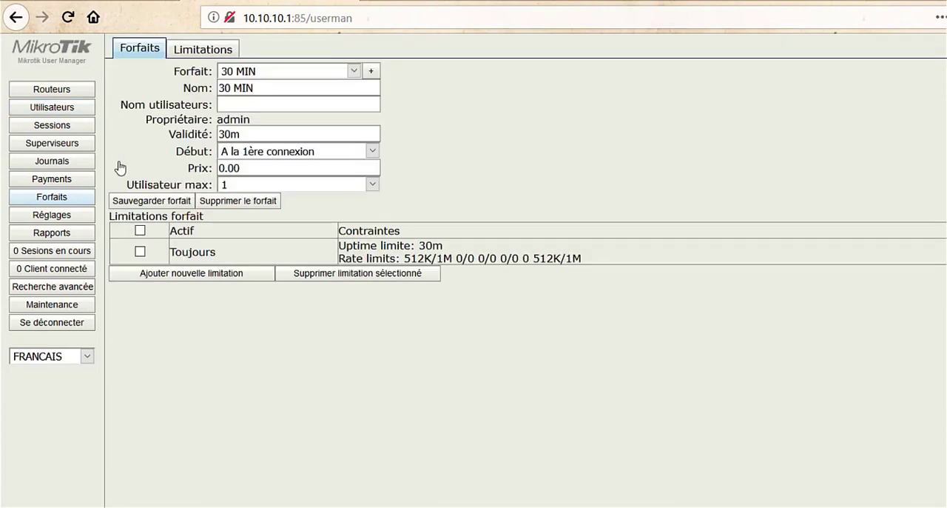
Step: Display the 45 MIN profile and examine its uptime and rate limits
click(259, 72)
click(253, 126)
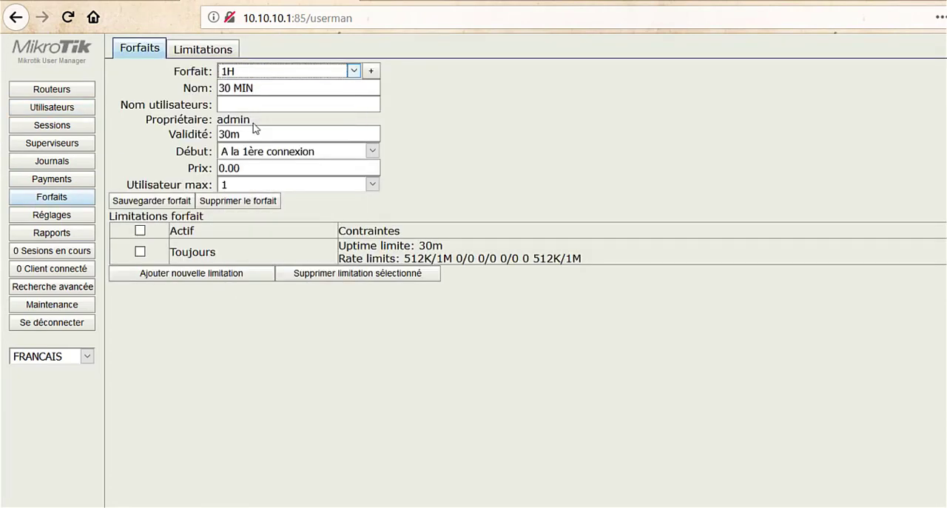
click(270, 72)
click(270, 107)
click(270, 109)
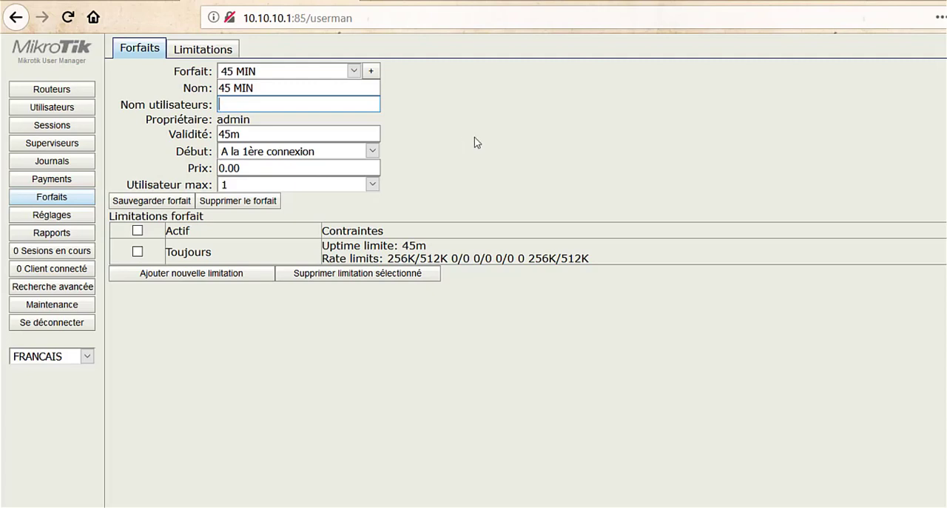
Step: Add a client account in Utilisateurs with a username and password, and assign it the 30 MIN profile
click(57, 113)
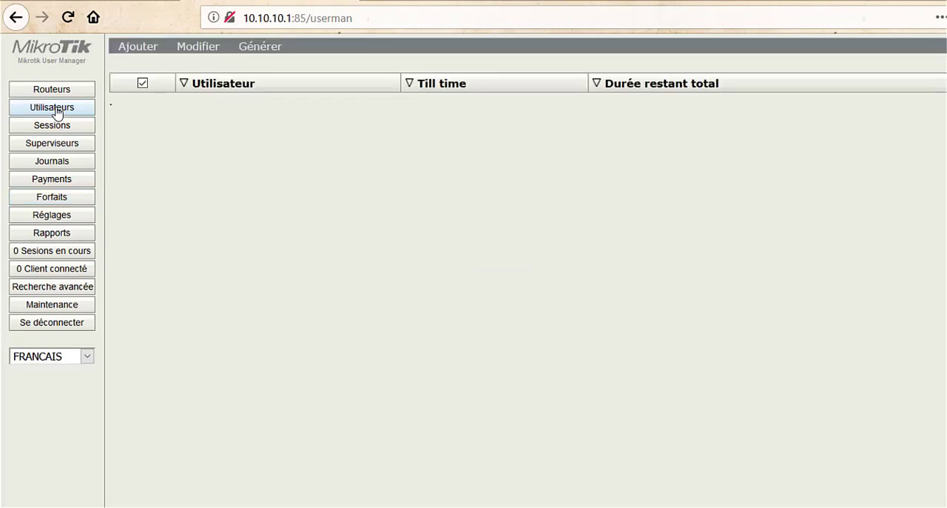
click(134, 48)
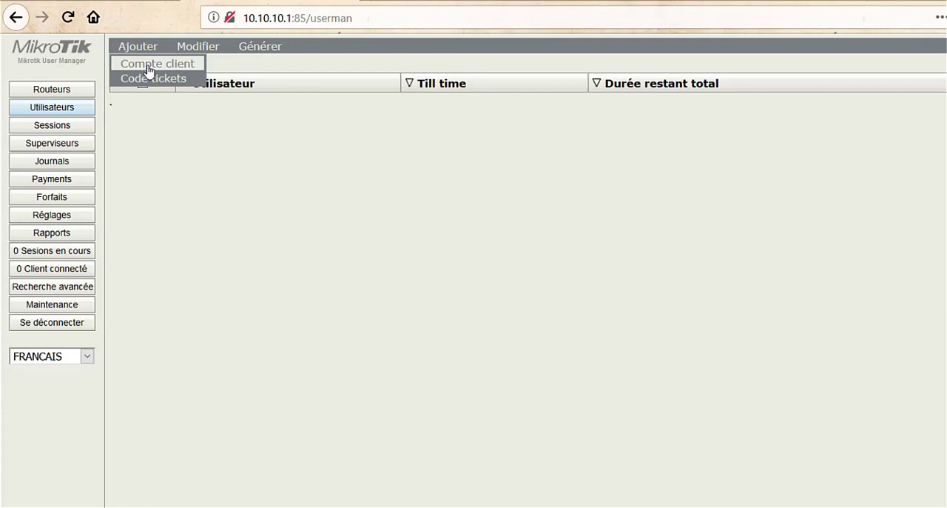
click(148, 68)
click(629, 188)
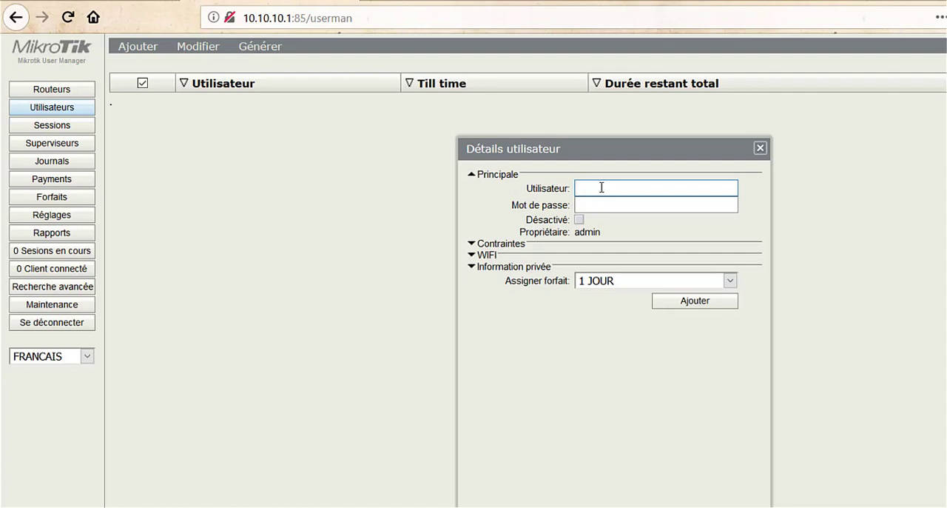
text(abou)
click(598, 204)
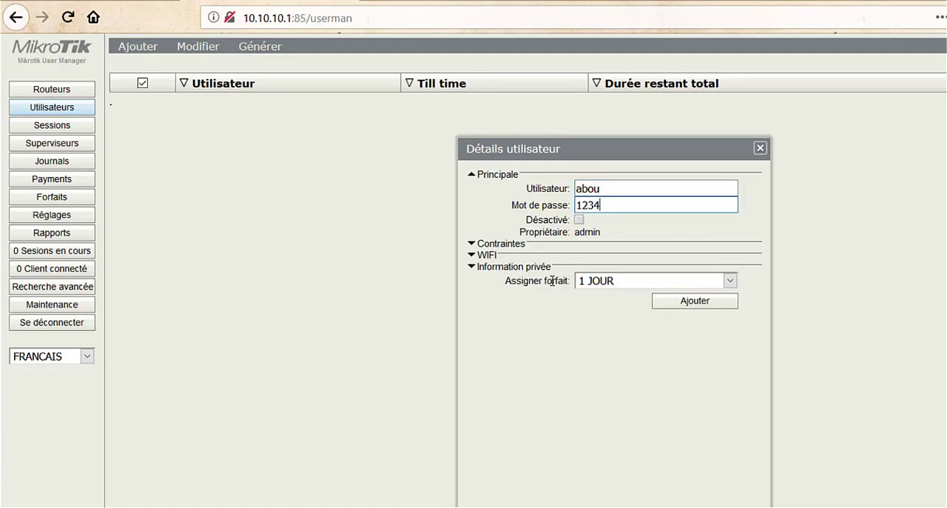
click(616, 282)
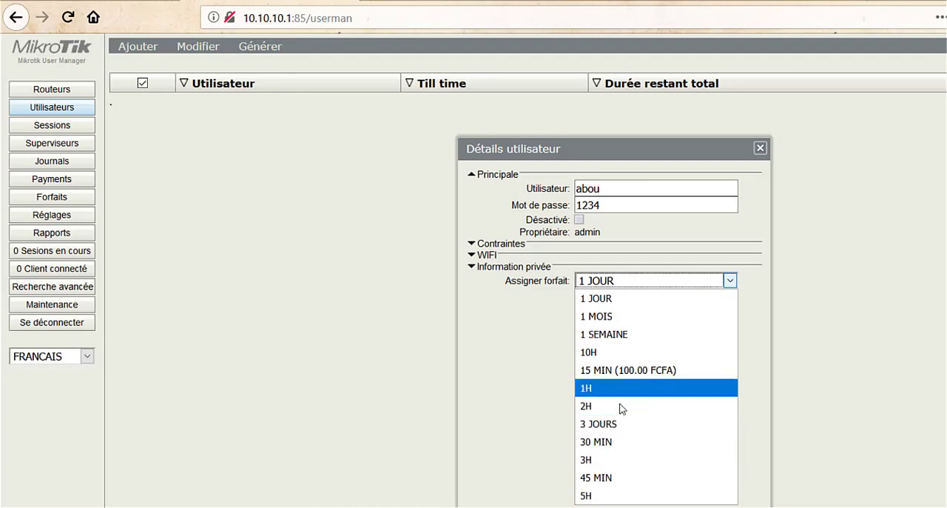
click(613, 442)
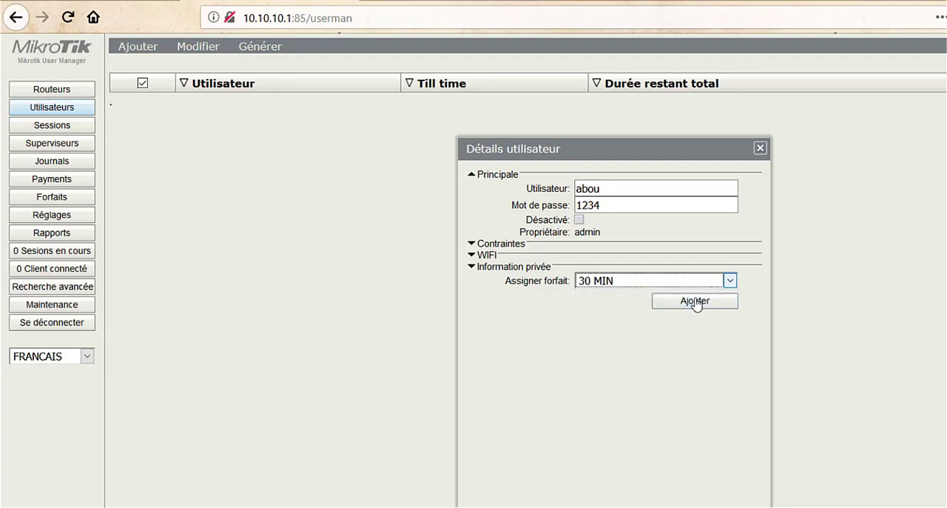
click(696, 302)
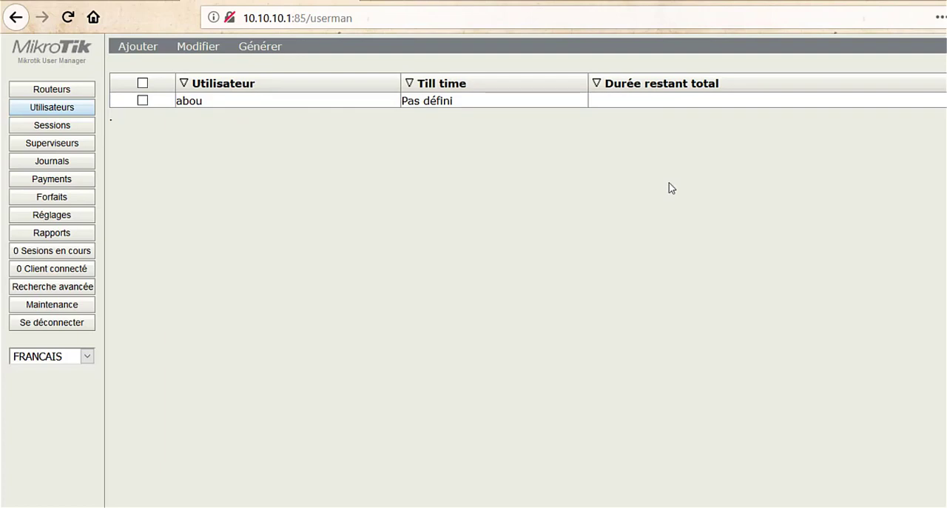
Step: In the Utilisateurs table column settings, hide Till time and make Mot de passe visible directly after Utilisateur
click(51, 219)
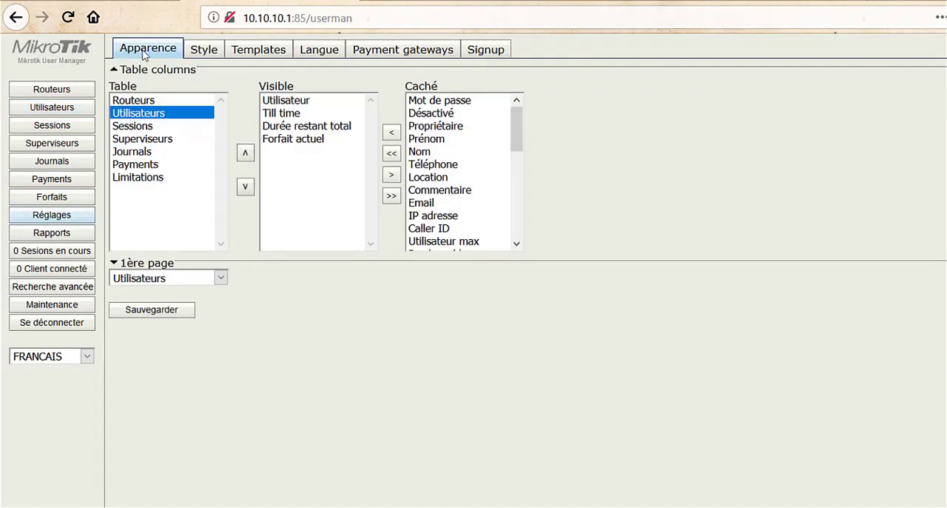
click(275, 114)
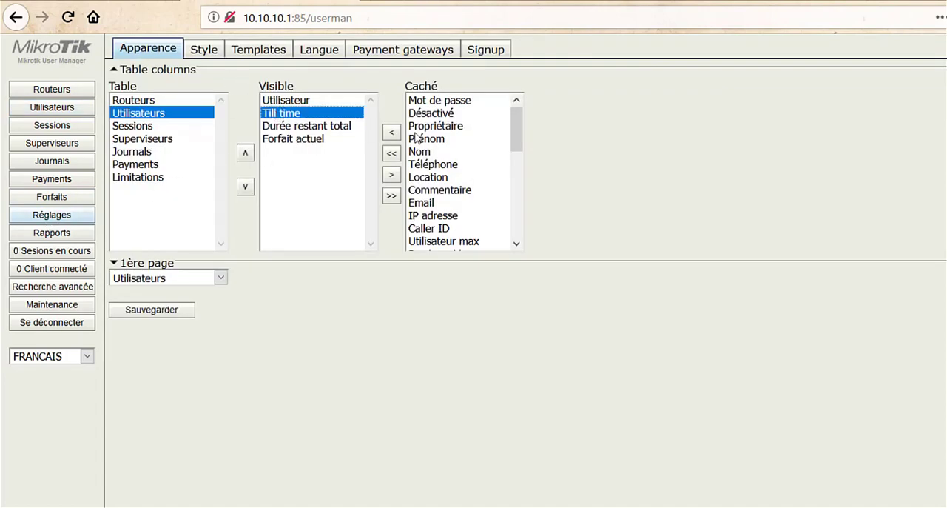
click(392, 177)
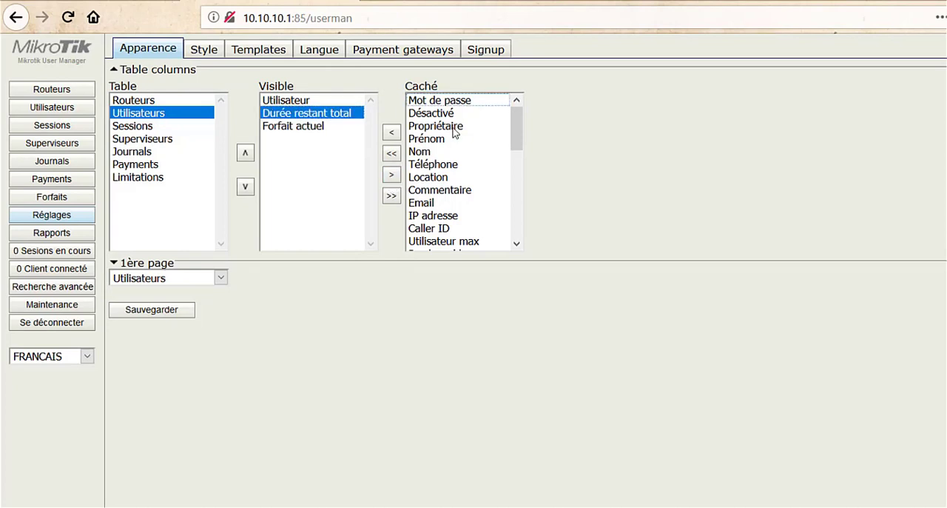
click(446, 101)
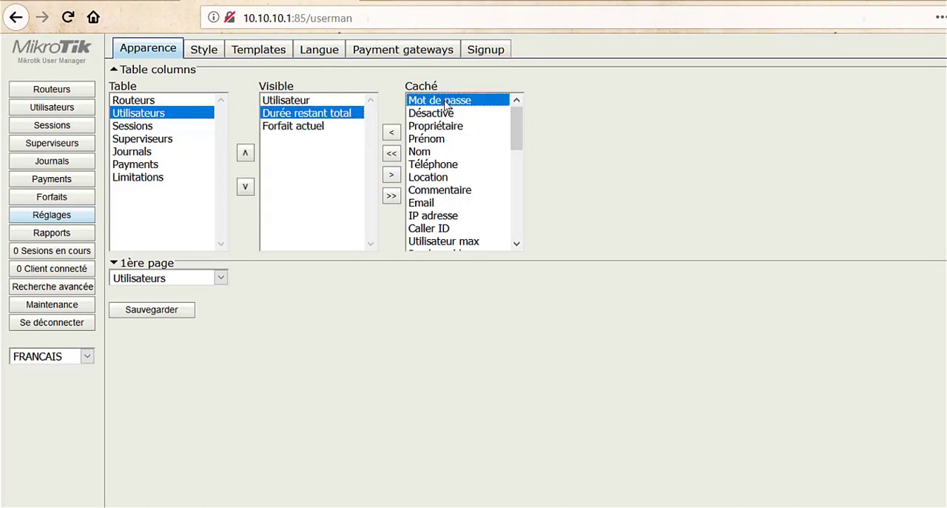
click(392, 132)
click(243, 155)
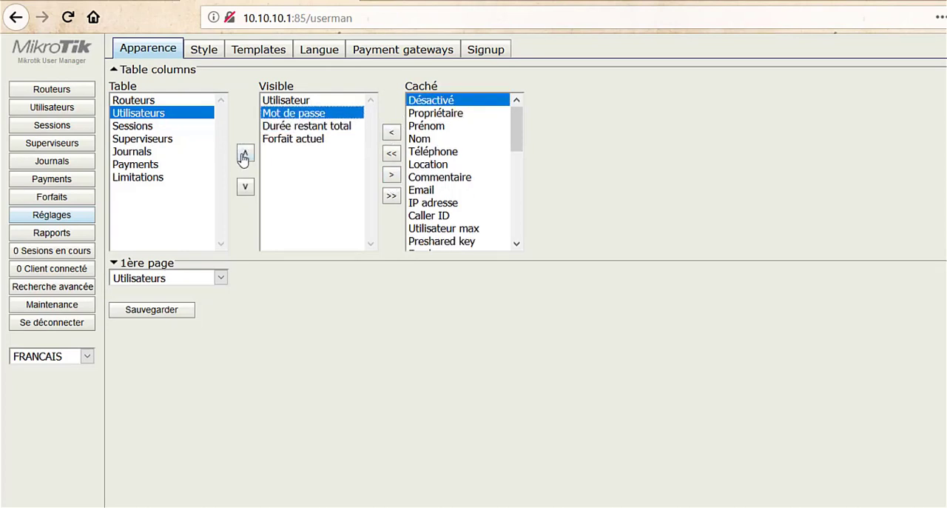
Step: Make the Dernière MAC adresse and Data download utilisé columns visible for the Utilisateurs table
drag(518, 144, 511, 194)
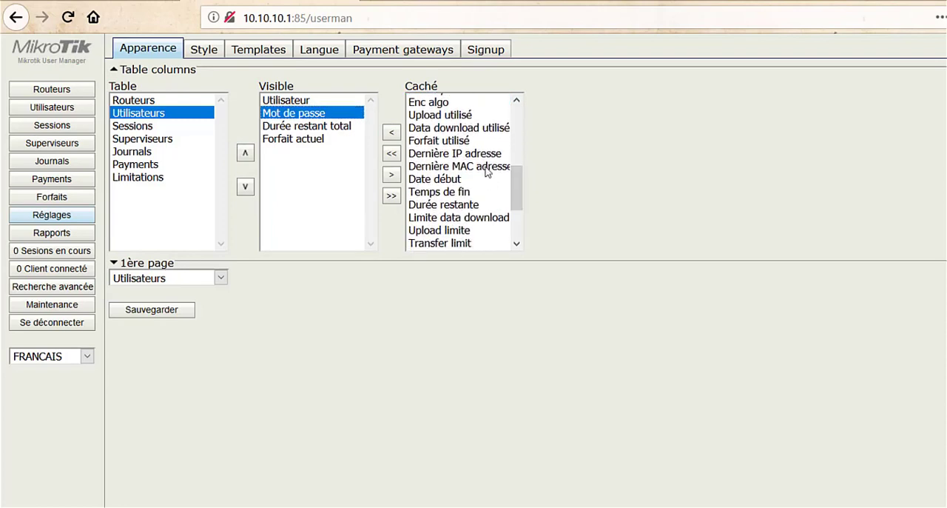
click(485, 168)
click(391, 134)
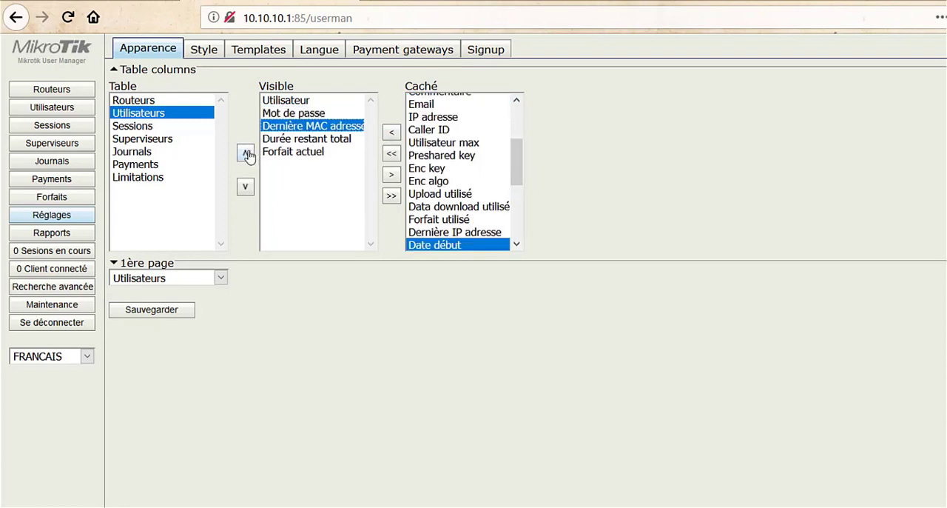
drag(516, 163, 516, 180)
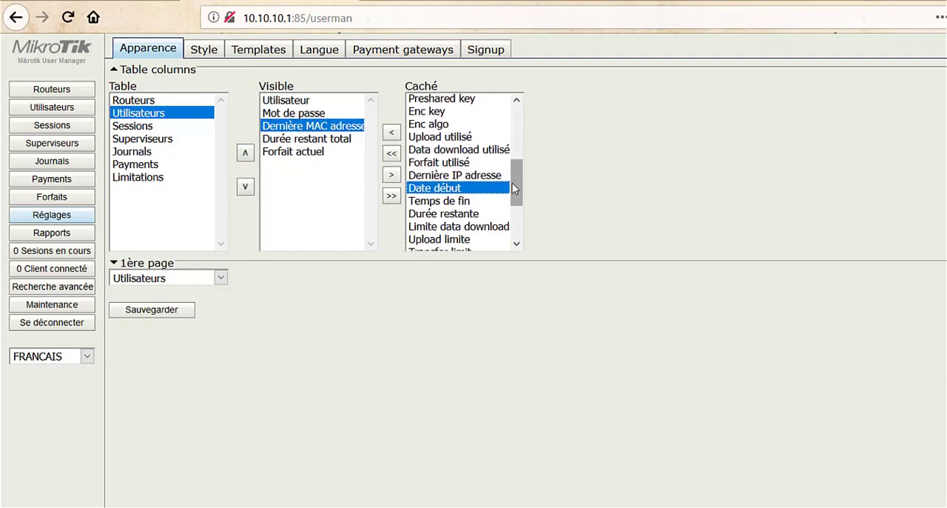
mouse_move(516, 186)
mouse_down()
mouse_move(517, 200)
mouse_move(517, 183)
mouse_up()
click(481, 164)
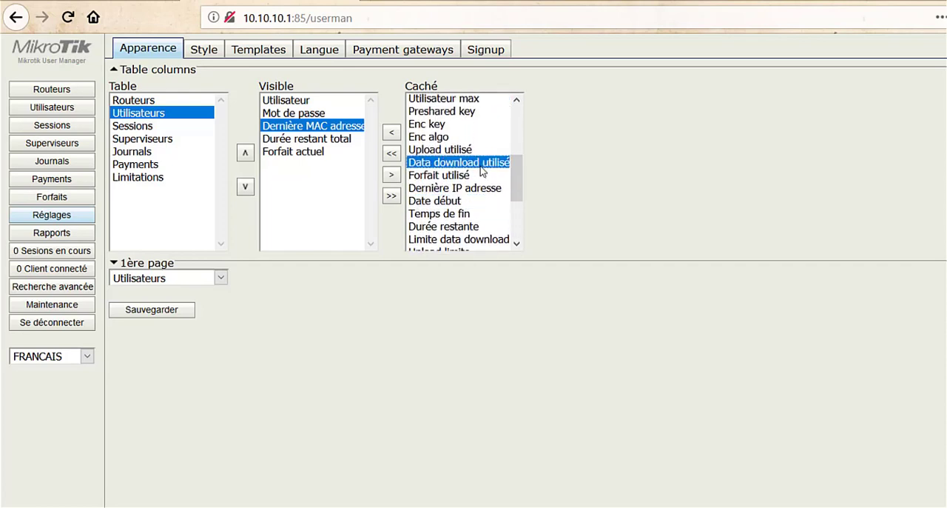
click(392, 134)
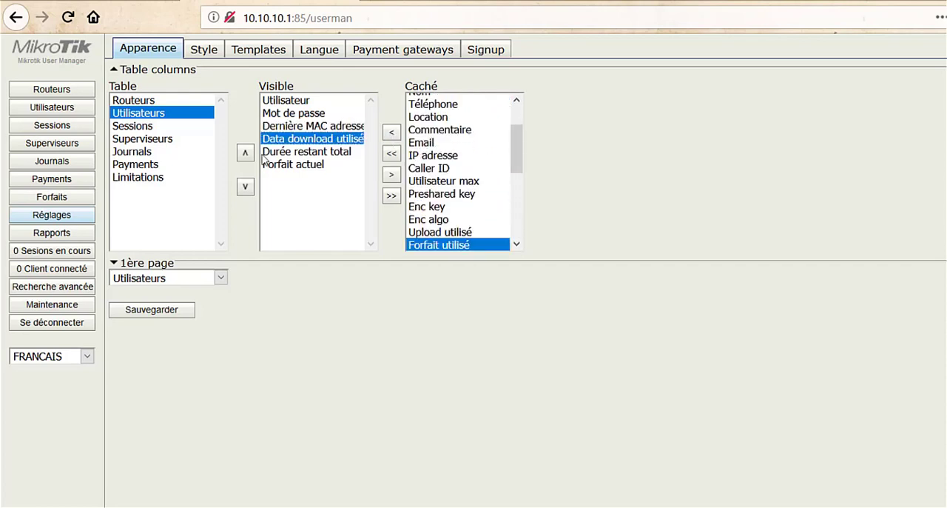
Step: Move the Forfait actuel column directly after Mot de passe, save the settings and display the users list
drag(515, 146, 506, 254)
drag(511, 198, 516, 109)
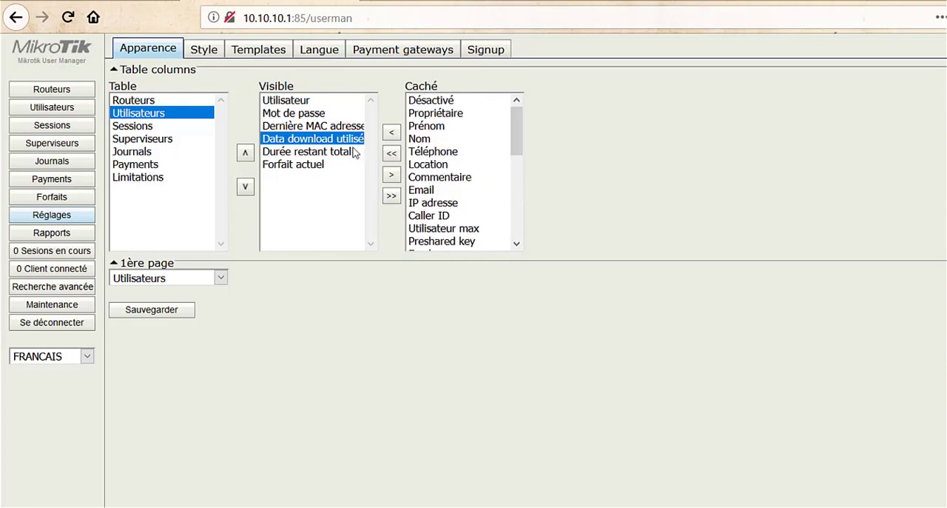
click(328, 165)
click(247, 153)
click(246, 152)
click(246, 152)
click(179, 308)
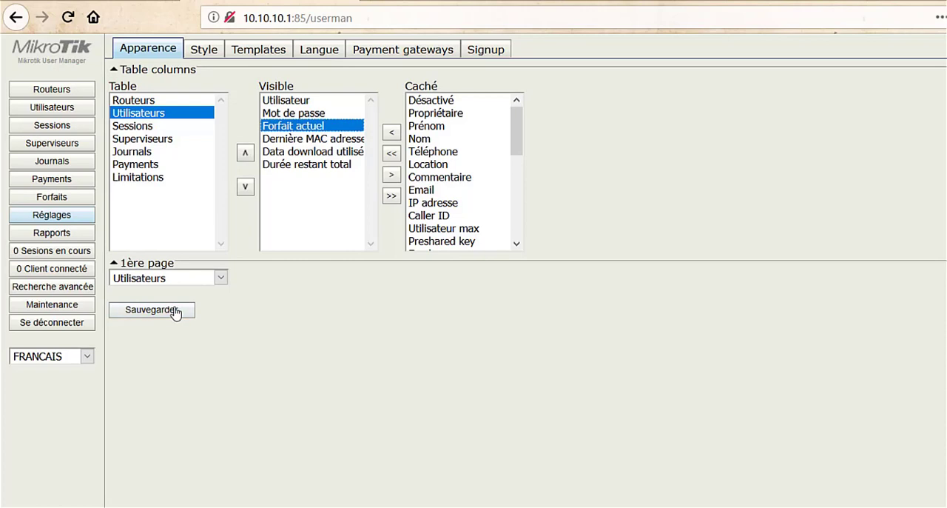
click(56, 110)
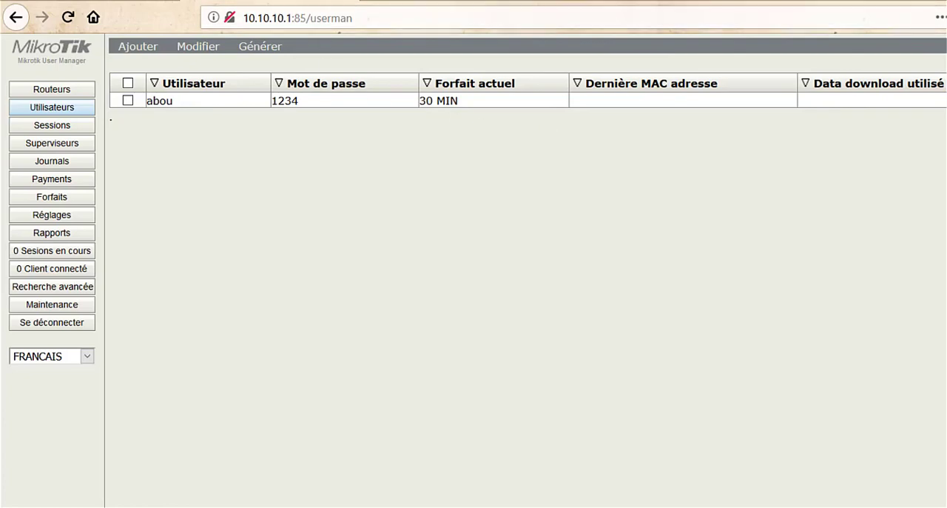
Step: Open the captive portal at portail.openwifi in a new browser tab and disconnect the current hotspot session
key(ctrl+t)
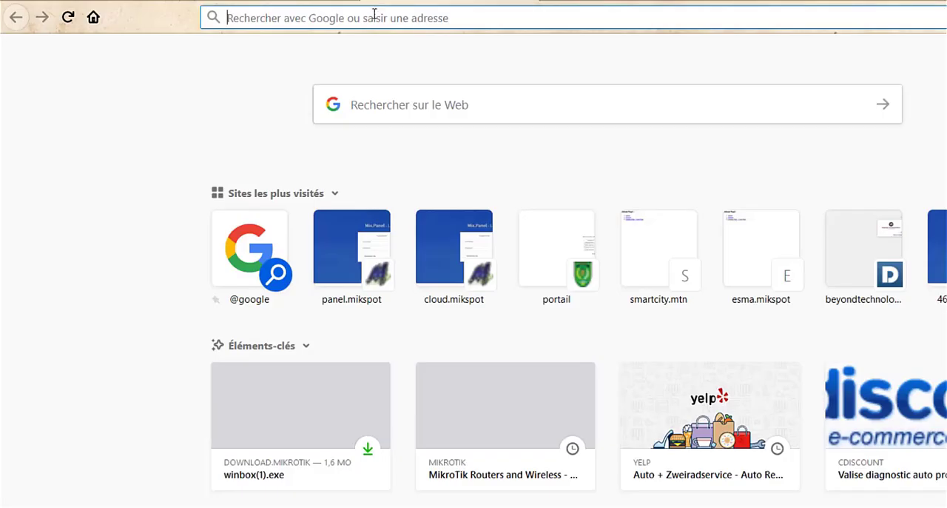
text(wi)
key(Delete)
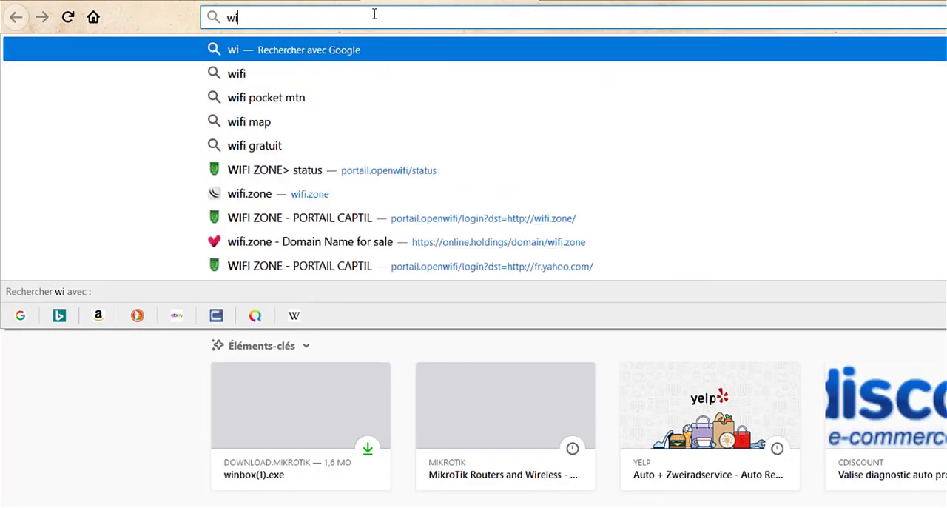
key(Escape)
key(Escape)
text(port)
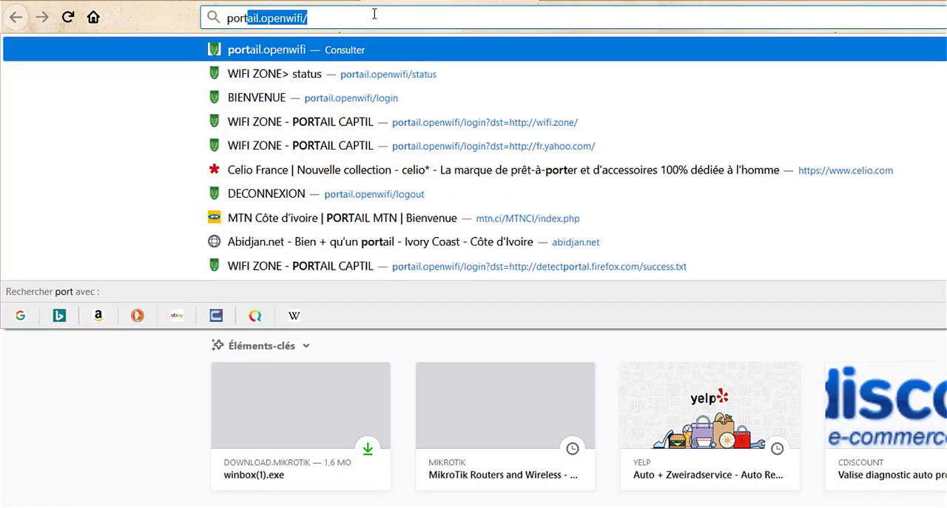
key(Escape)
key(End)
key(Return)
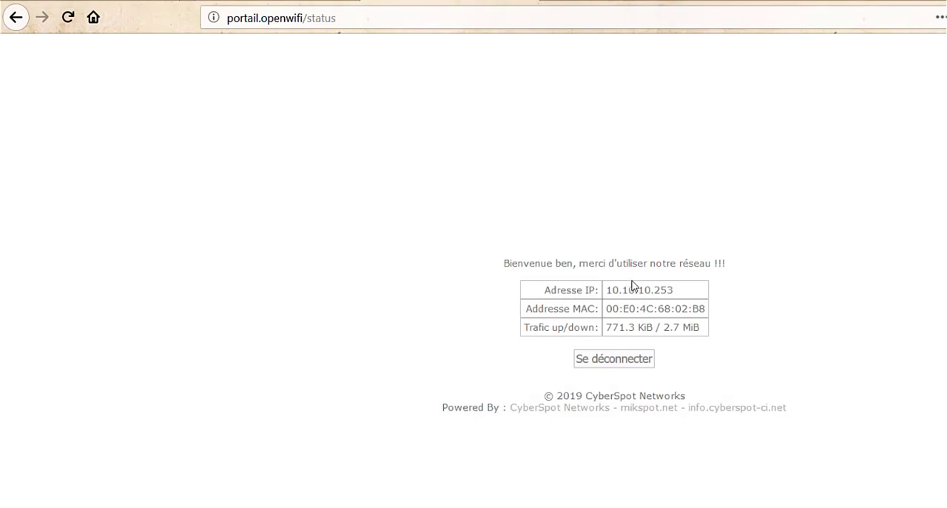
click(618, 360)
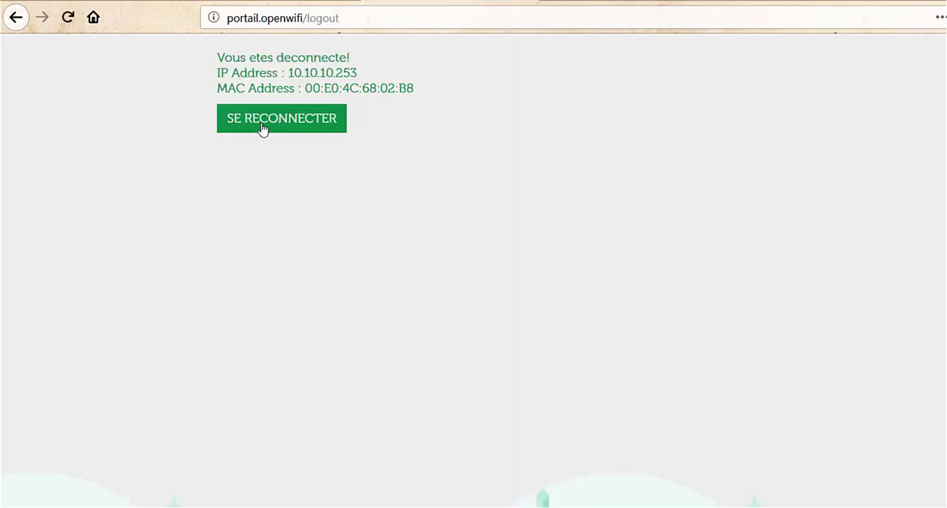
Step: Reconnect to the hotspot with the new client account's username and password, declining to save the login in the browser
click(264, 130)
click(590, 284)
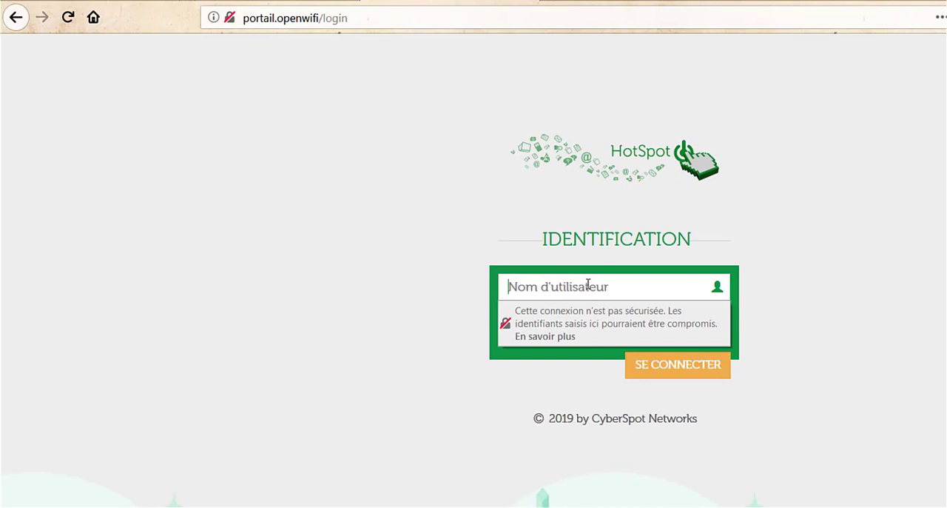
text(abou)
key(Tab)
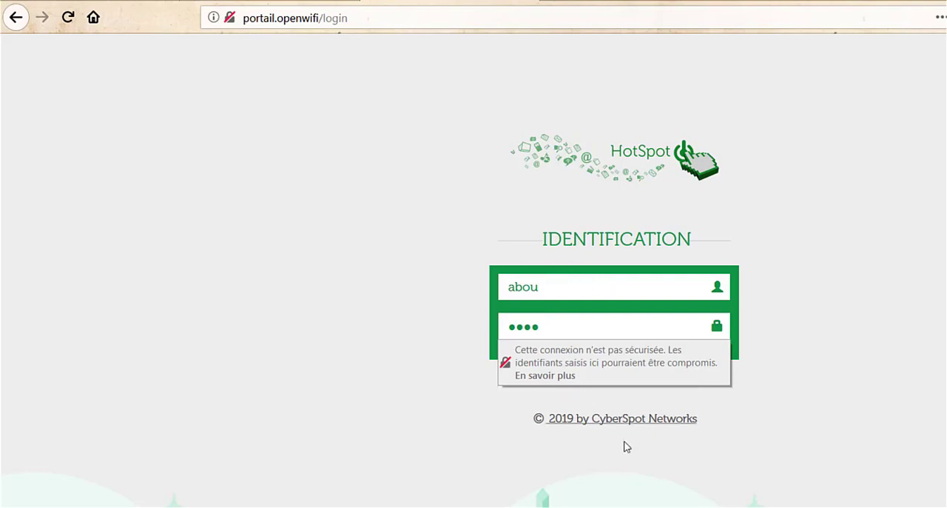
key(Return)
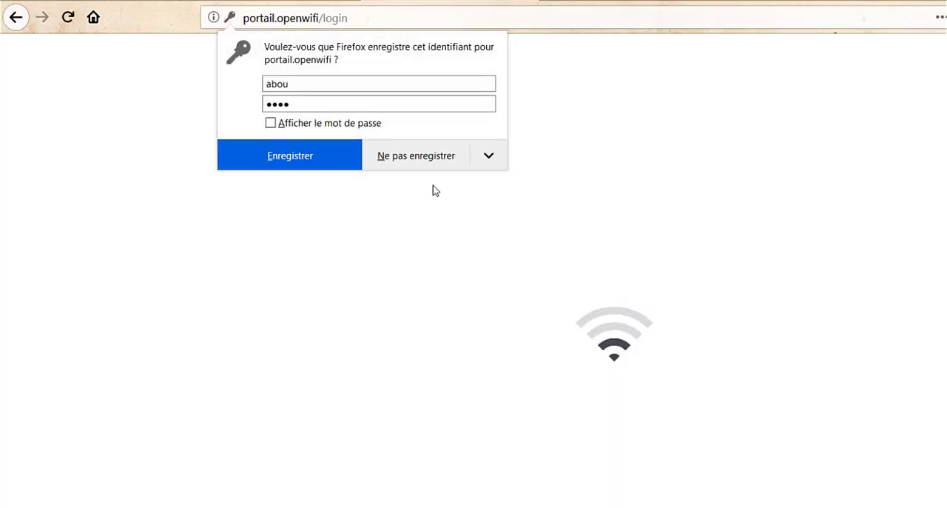
click(429, 162)
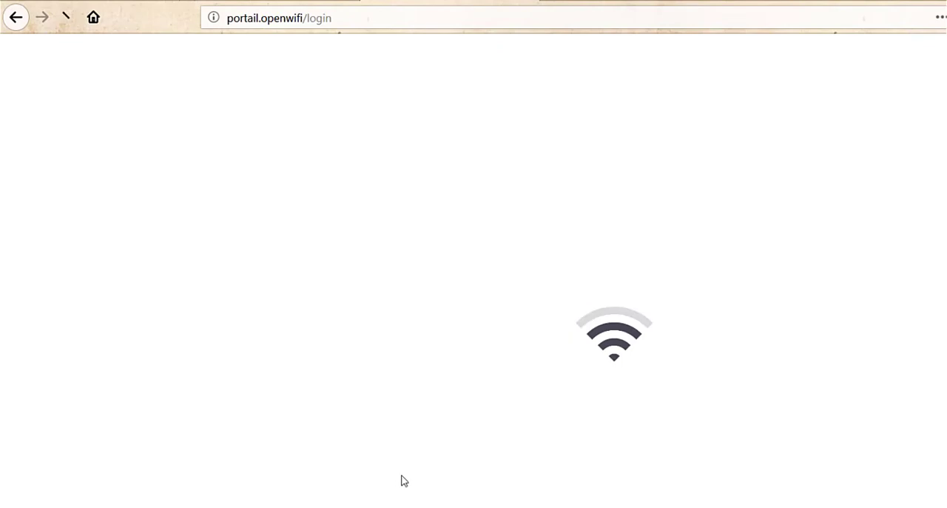
Step: Reopen portail.openwifi and examine the session's IP address, MAC address and up/down traffic on the status page
click(419, 11)
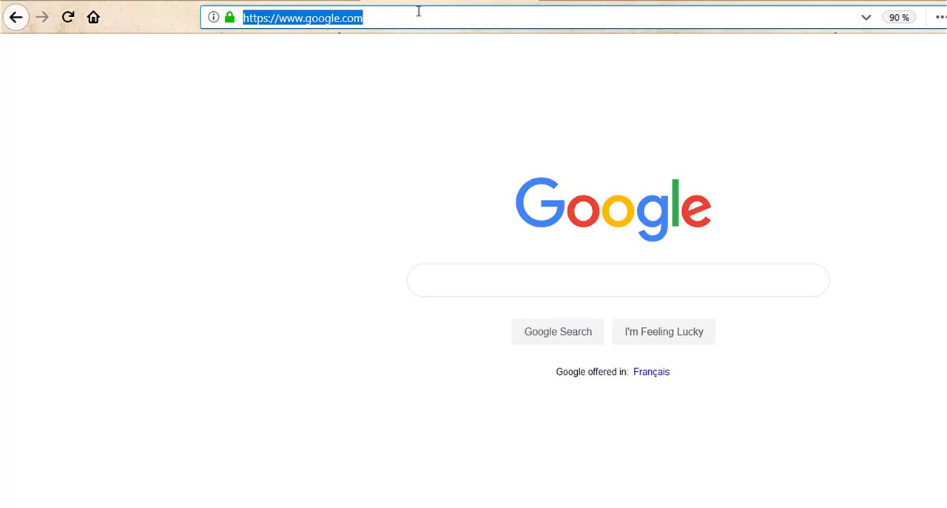
text(portail.openwifi/)
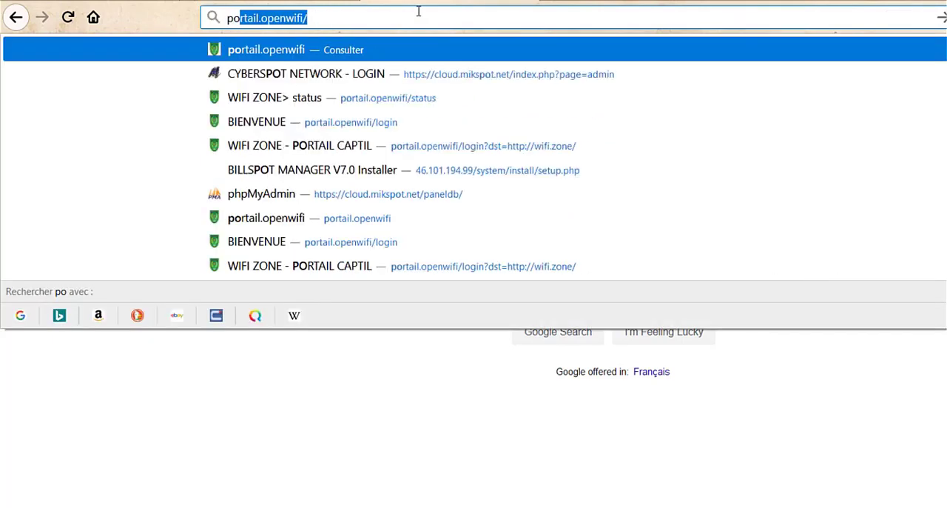
key(Right)
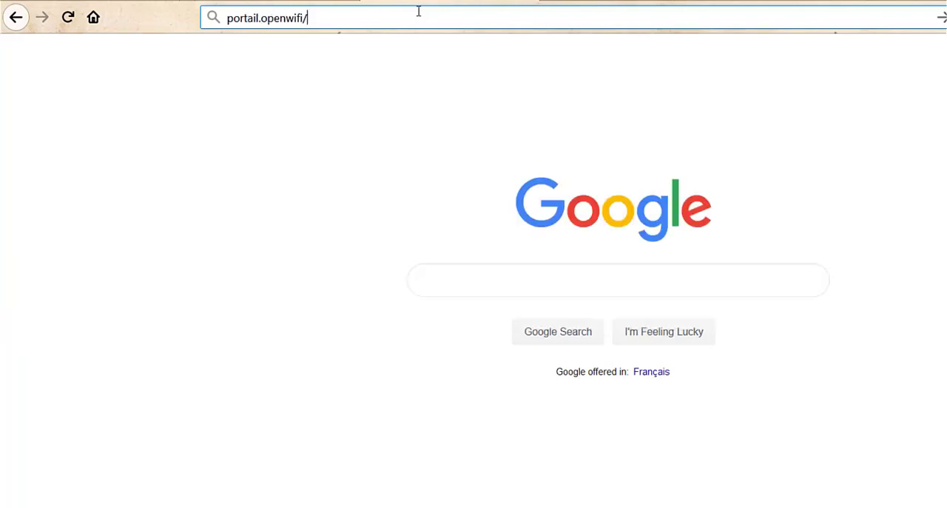
key(Return)
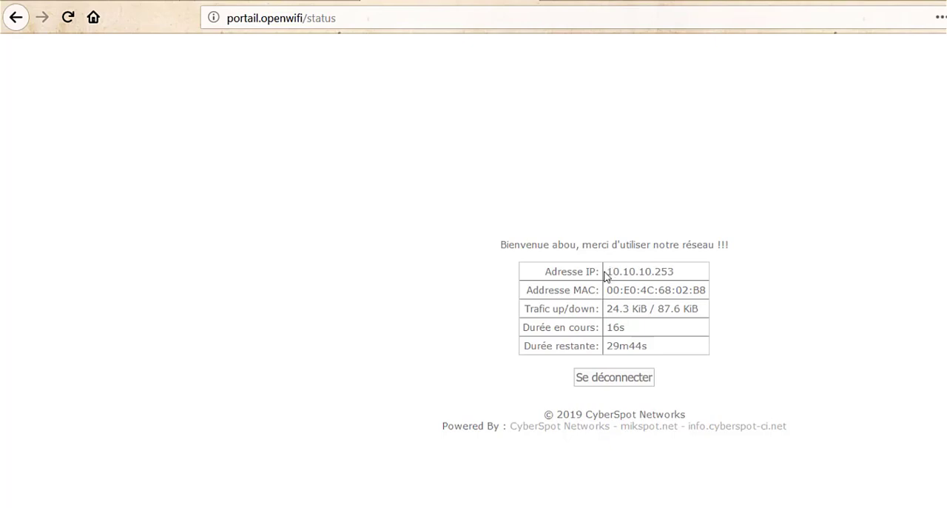
drag(606, 271, 685, 273)
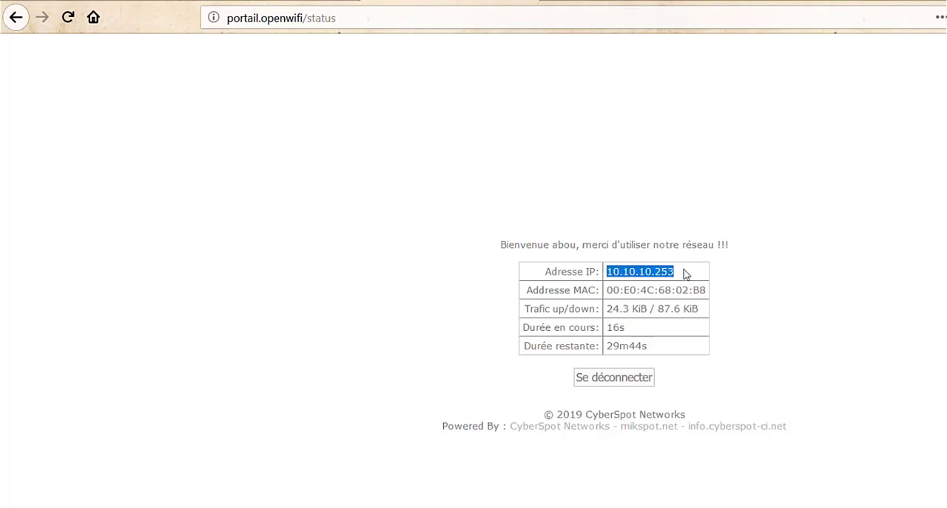
drag(607, 293, 612, 310)
click(740, 311)
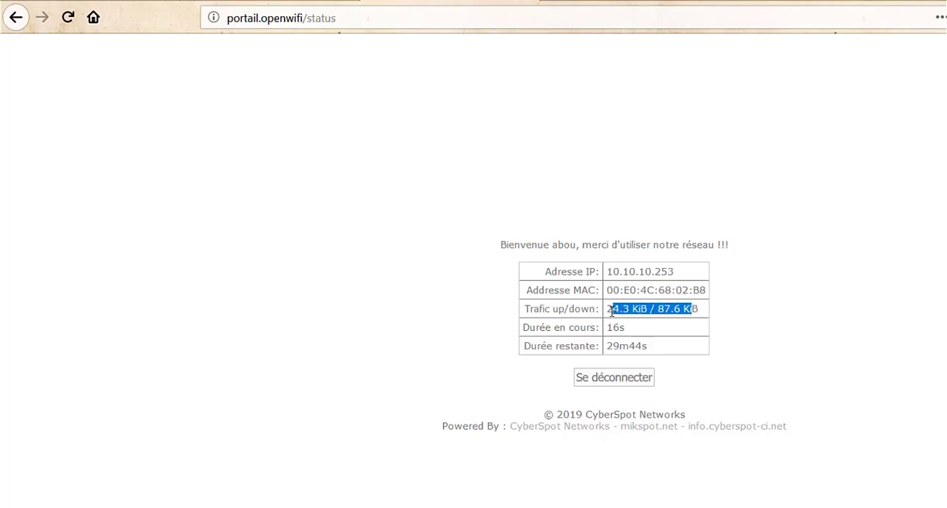
Step: Refresh the portal status page several times and examine the session's elapsed time, remaining time and traffic
click(67, 19)
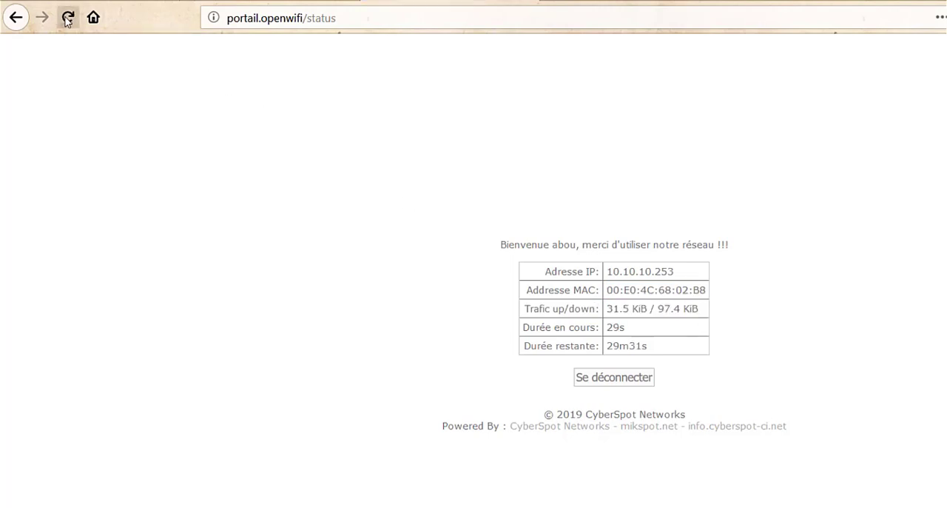
click(67, 20)
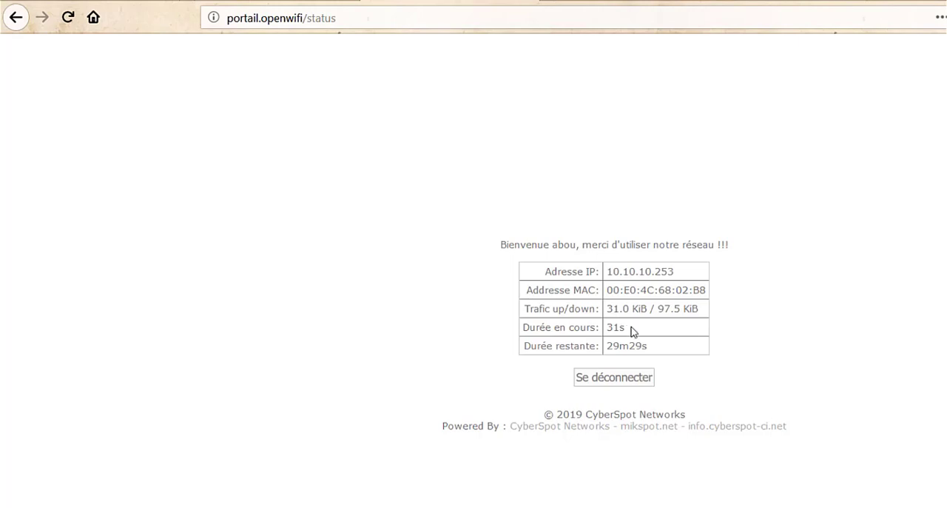
double_click(620, 327)
drag(662, 348, 606, 345)
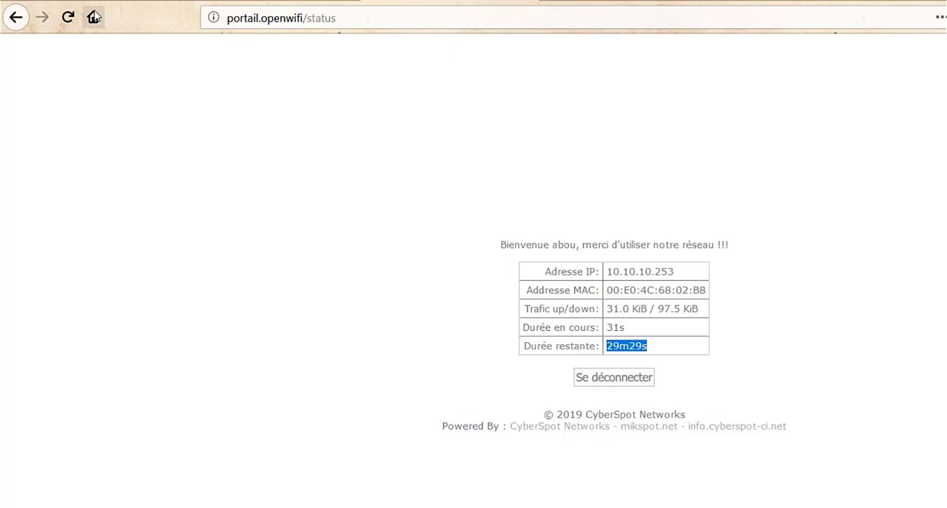
click(68, 18)
click(68, 18)
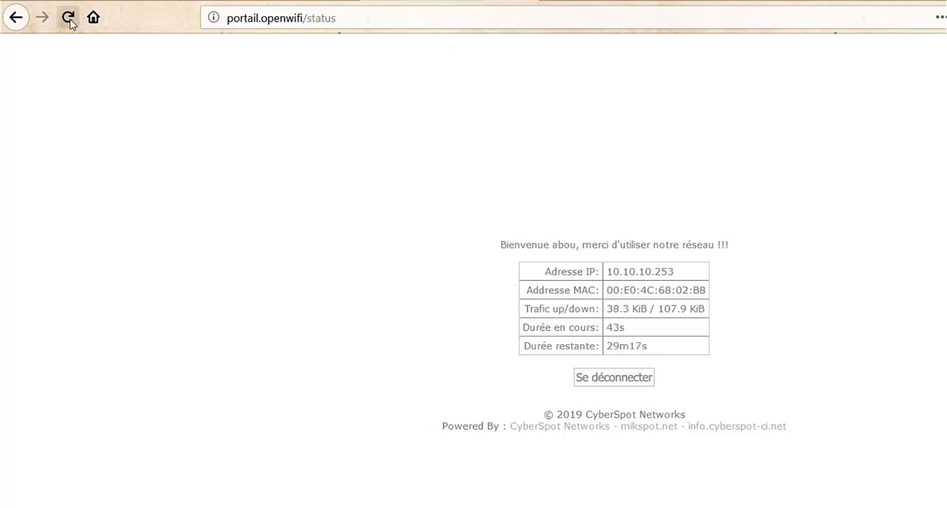
click(68, 18)
click(69, 18)
click(68, 18)
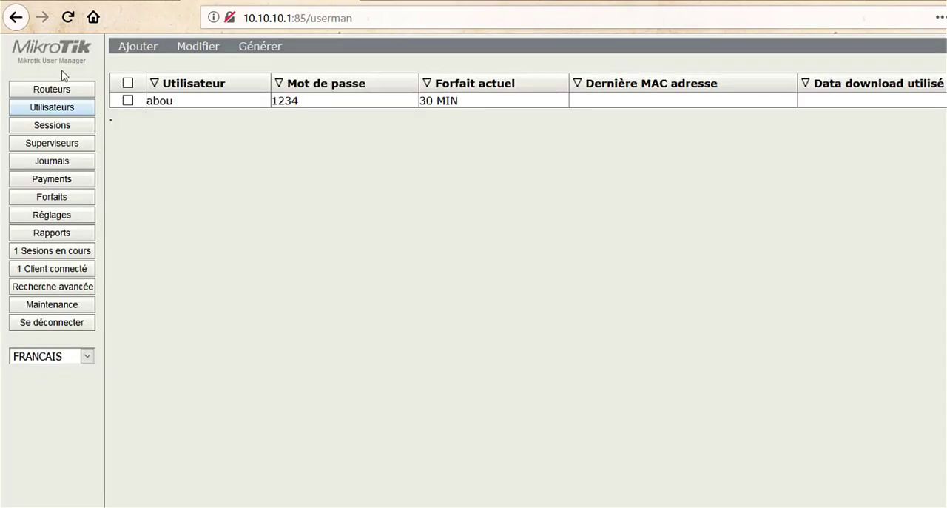
Step: Refresh the users list in User Manager, and disconnect the hotspot session from the portal status page, returning to its login form
click(43, 113)
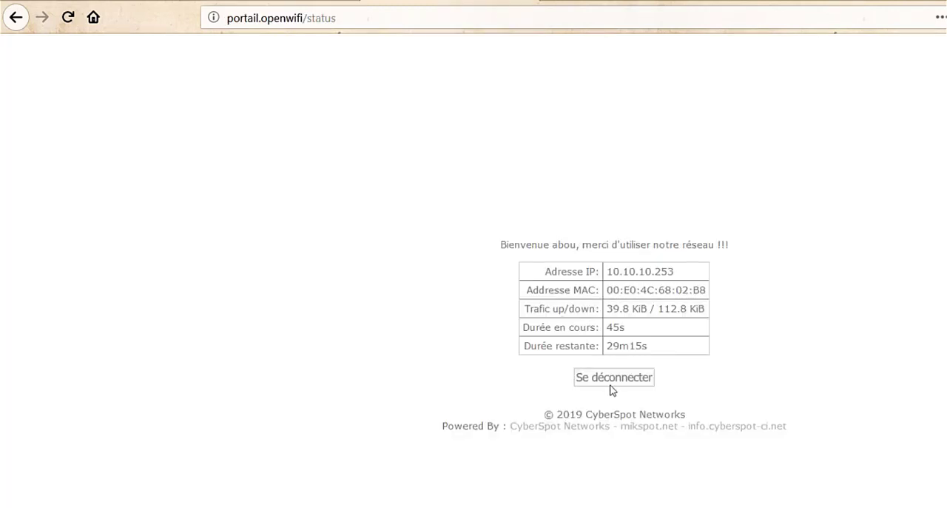
click(614, 377)
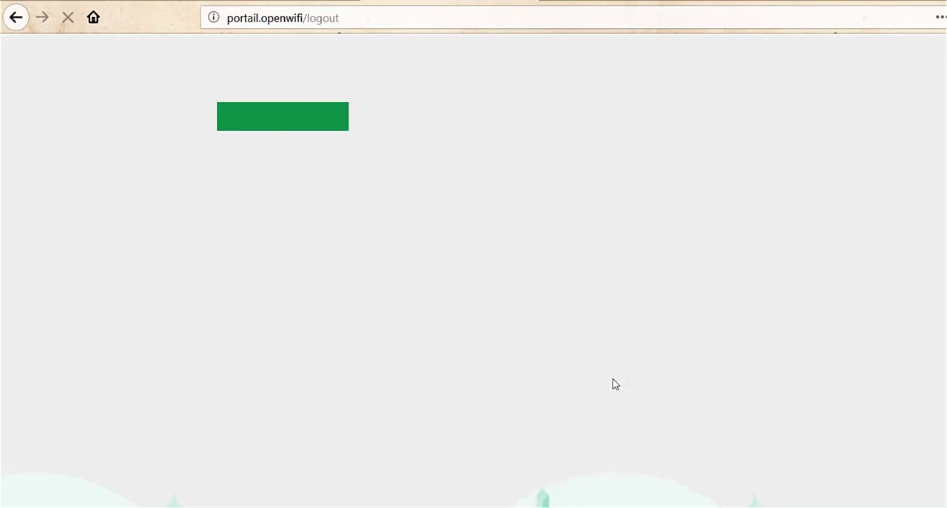
click(262, 128)
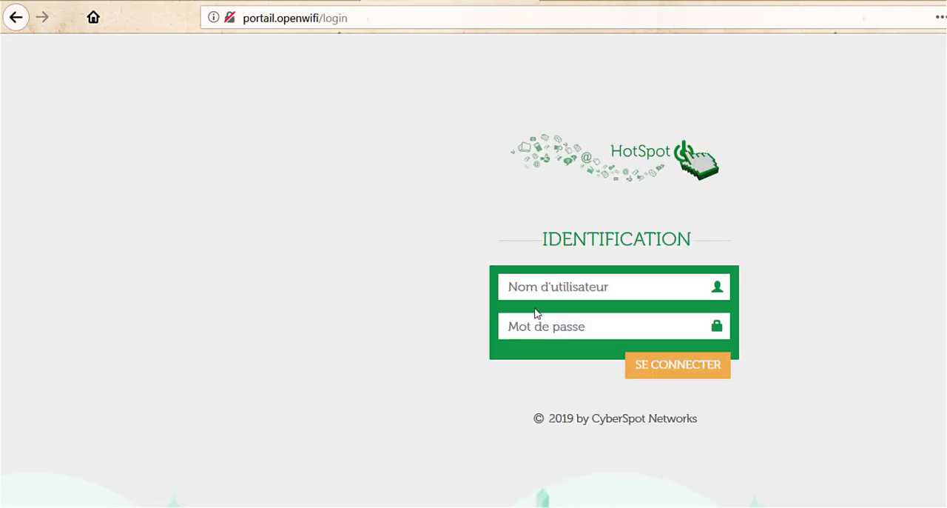
Step: Log back in to the hotspot portal with the client's username and account password, declining to save the login in the browser
click(533, 289)
text(abou)
key(Tab)
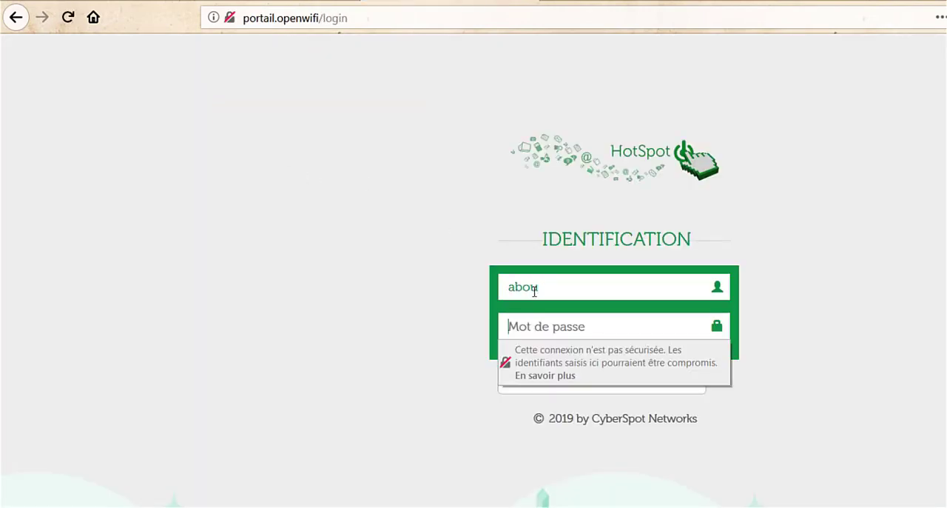
text(••••)
key(Return)
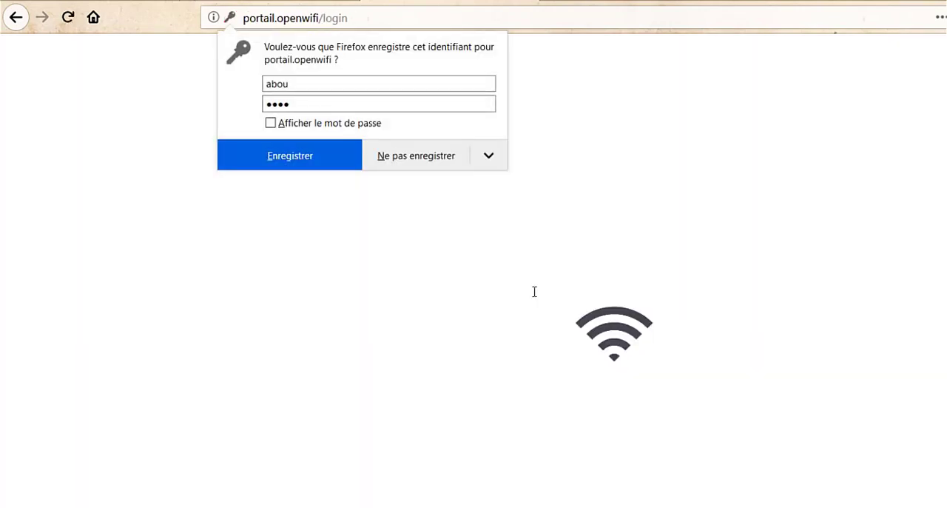
click(442, 167)
Step: Return to User Manager and refresh the users list to check the client's downloaded data
click(280, 1)
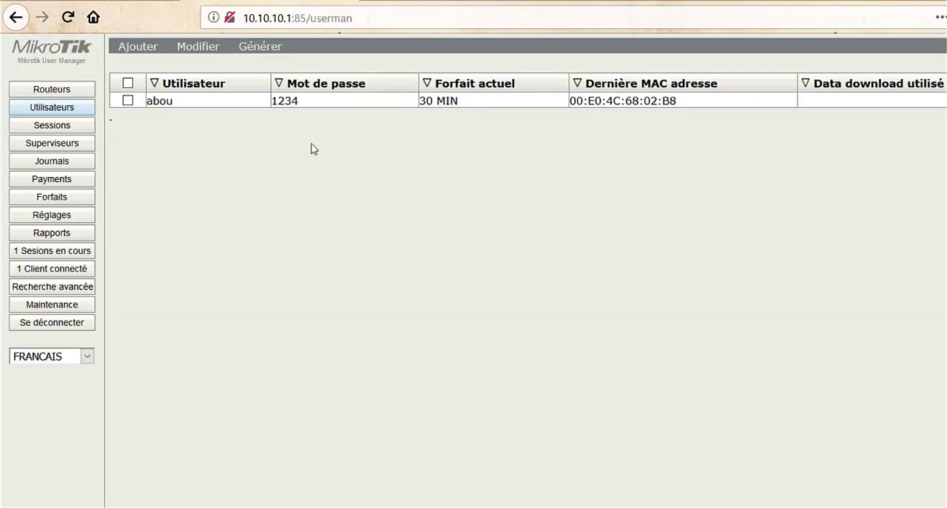
drag(222, 112, 67, 106)
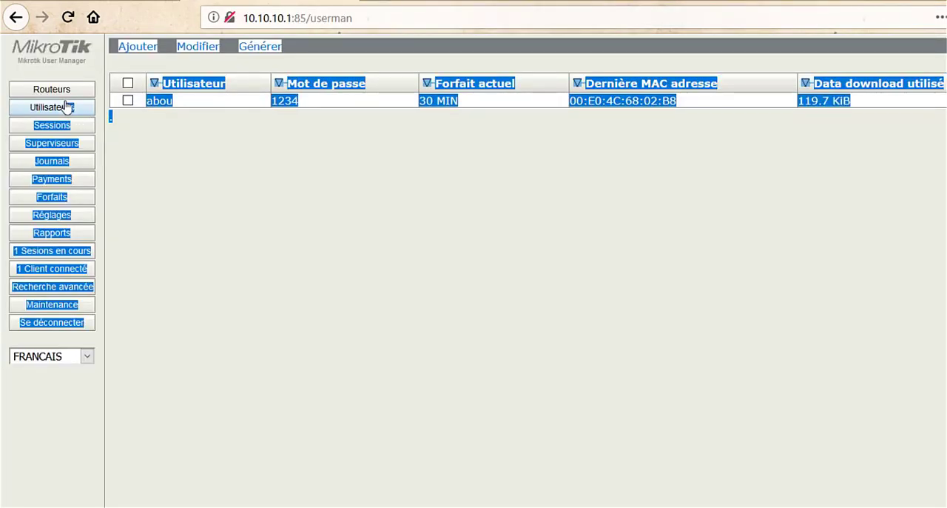
click(361, 281)
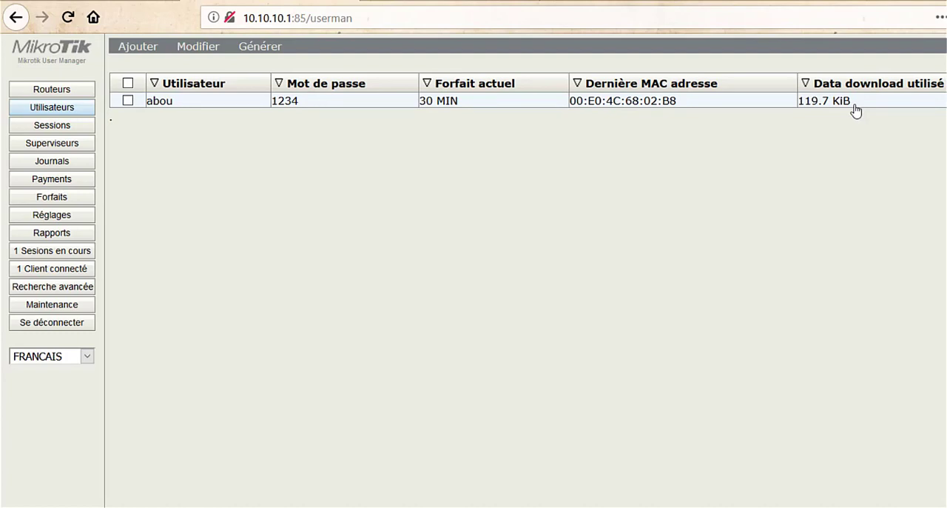
Step: Open the client's connection log from the user details, examine session times and traffic, and close both windows
click(212, 106)
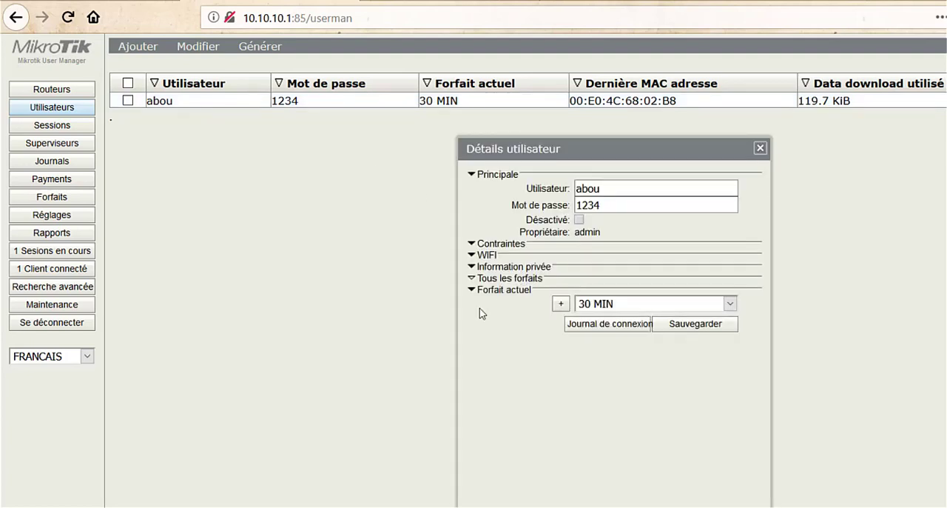
click(612, 325)
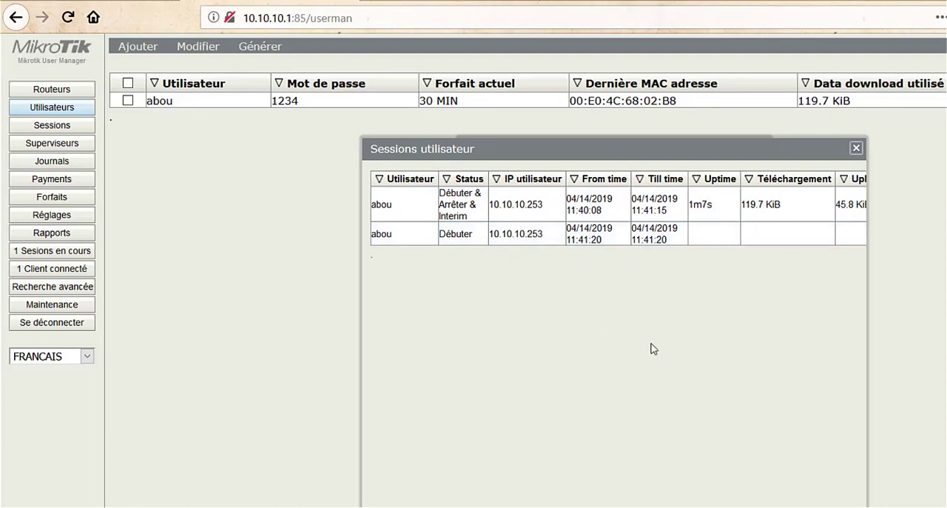
drag(596, 507, 622, 504)
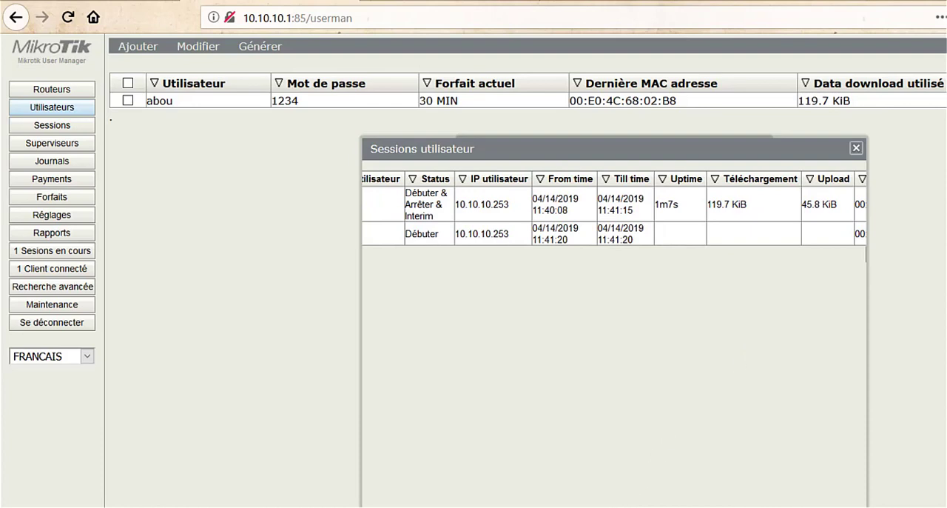
drag(623, 506, 594, 507)
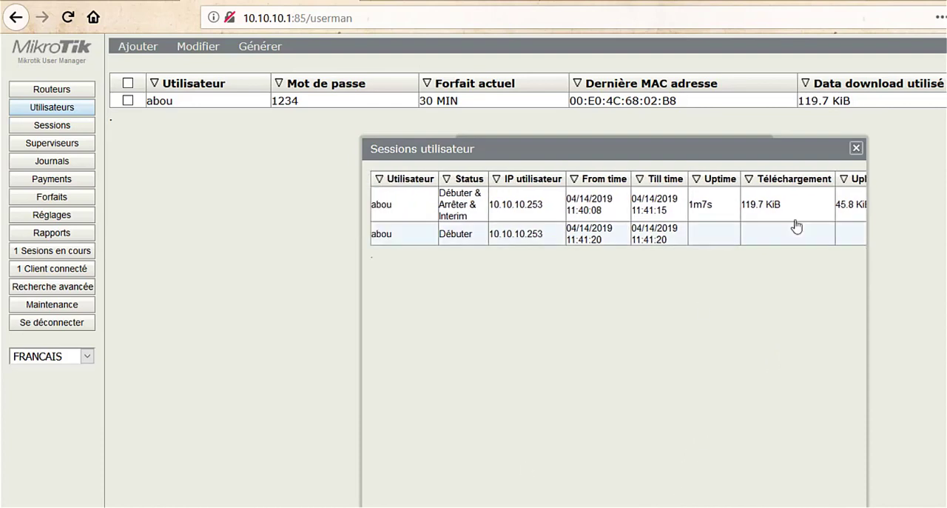
click(857, 149)
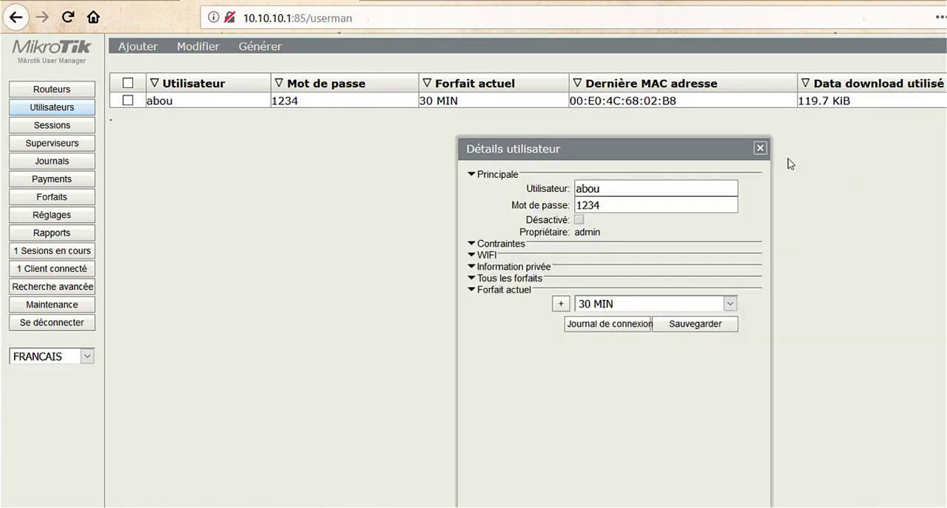
click(761, 149)
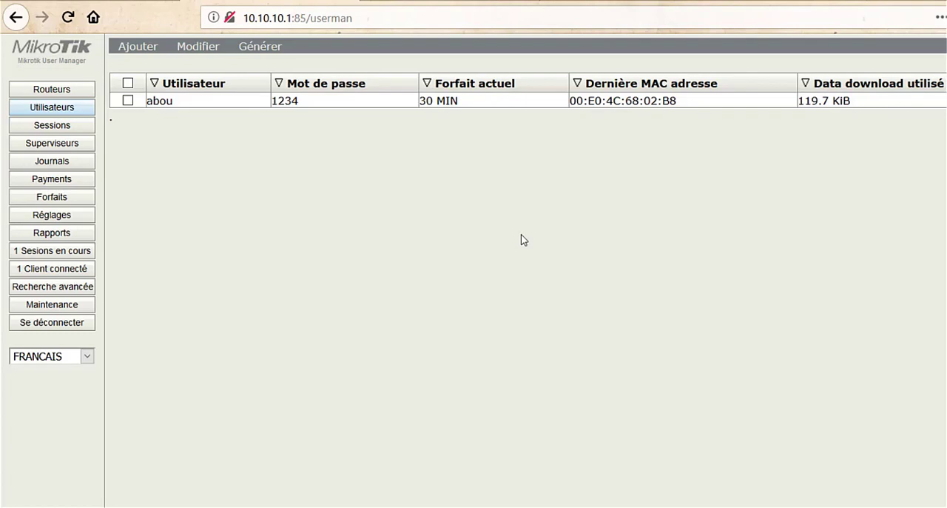
Step: Expand all plans in the client's user details, add the 45 MIN plan and save the account
click(170, 101)
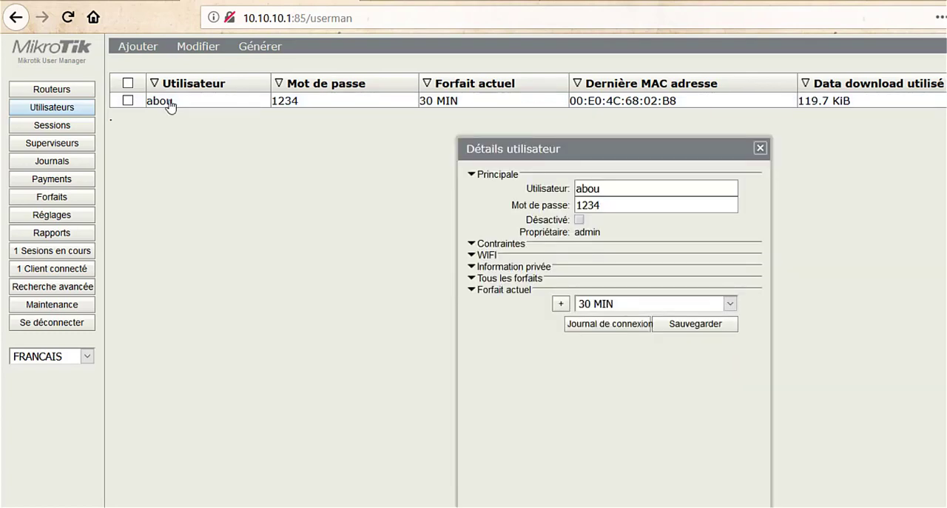
click(496, 279)
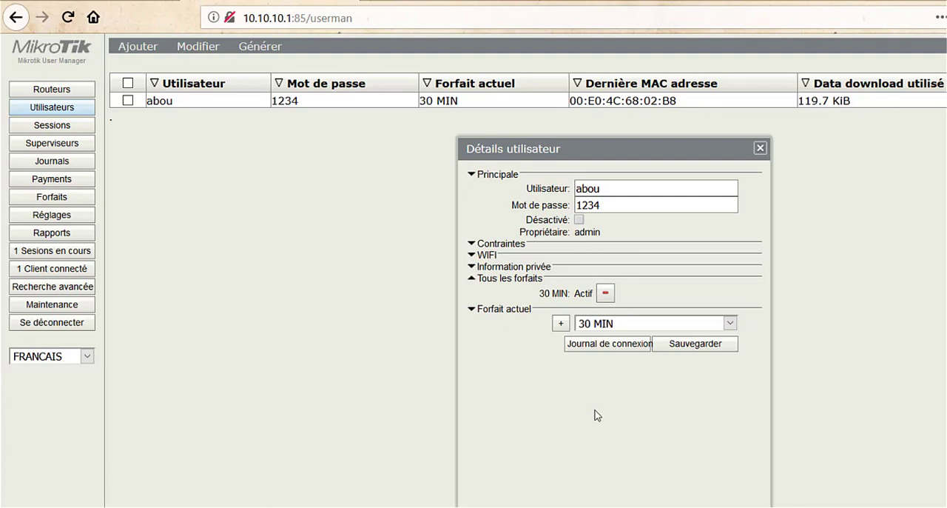
click(609, 328)
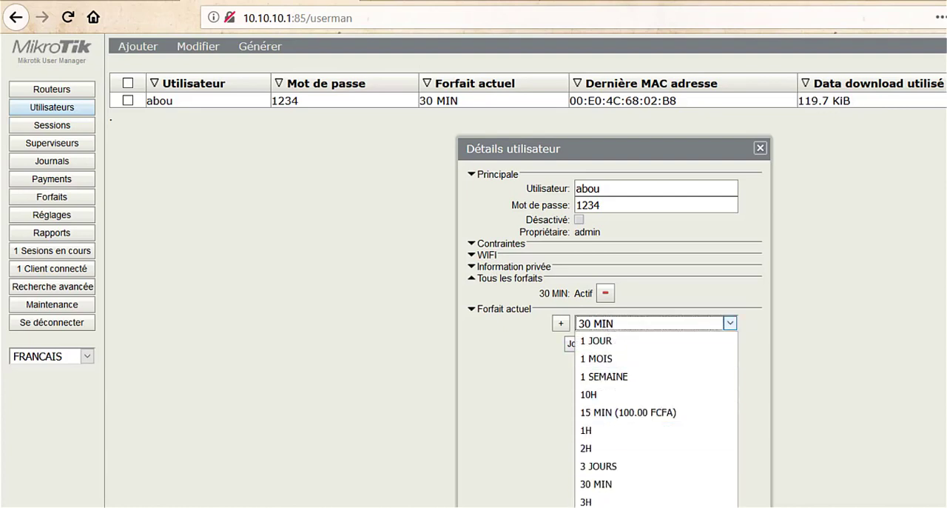
click(598, 507)
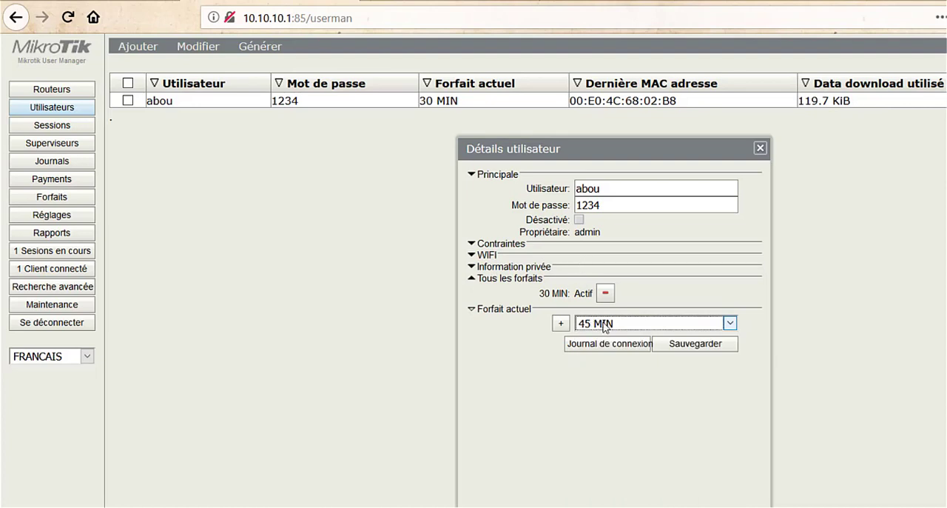
click(560, 324)
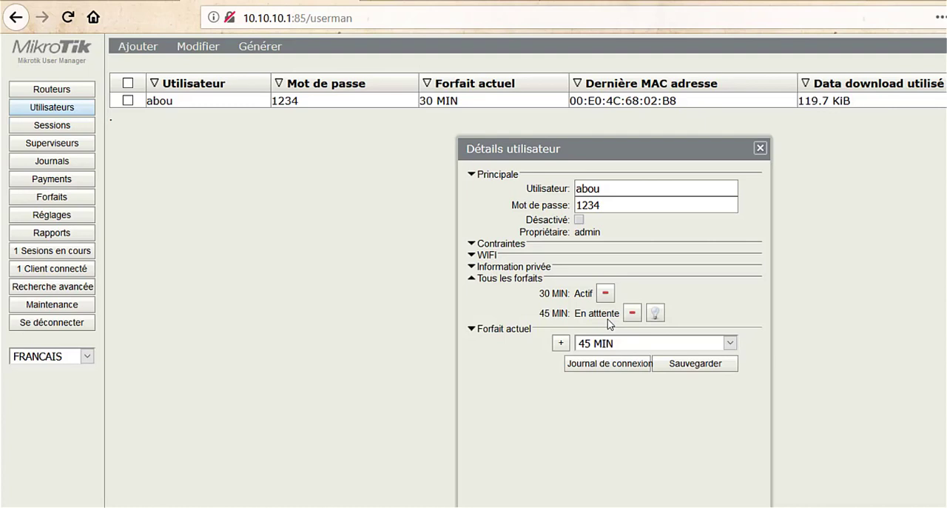
click(690, 368)
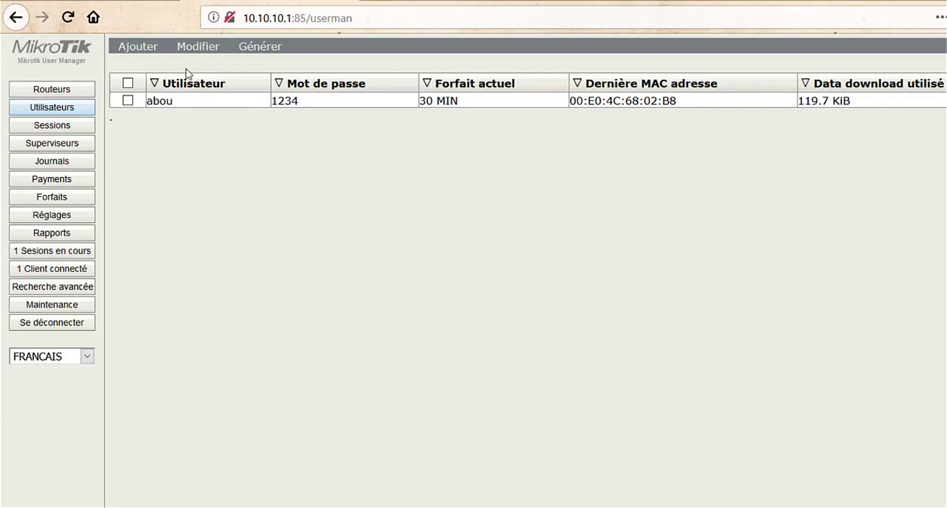
click(144, 48)
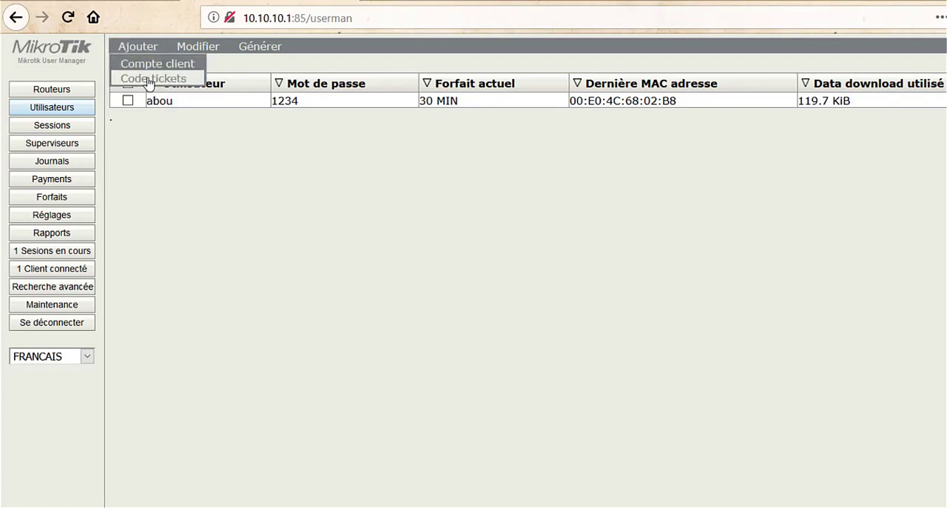
click(150, 80)
click(642, 181)
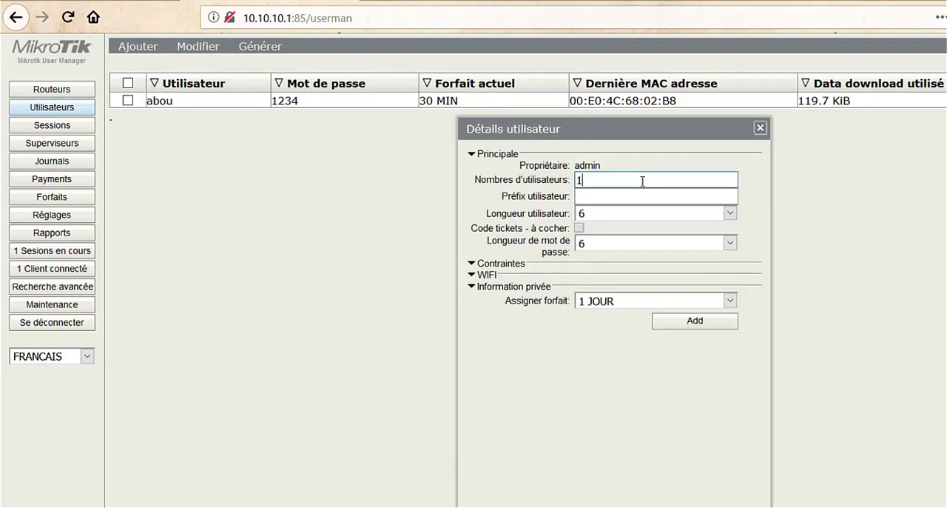
key(BackSpace)
text(10)
click(760, 127)
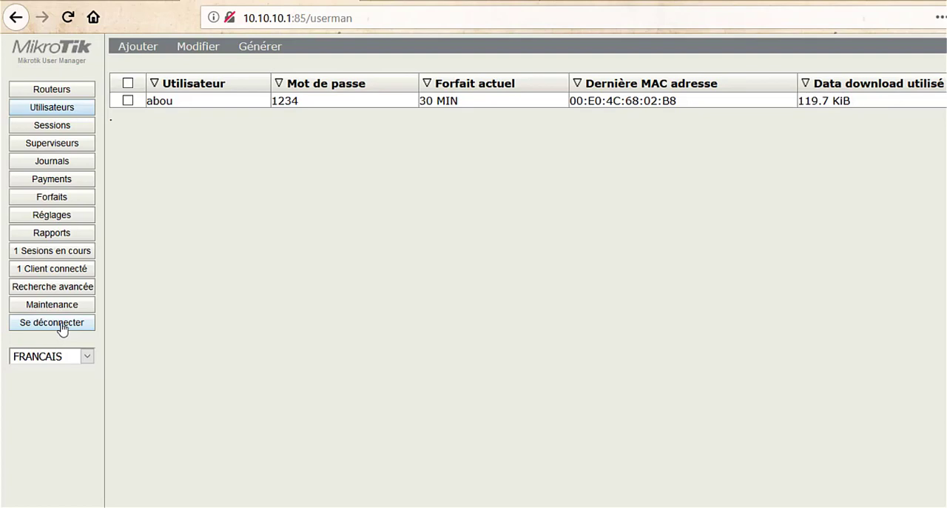
Step: Log out of User Manager and sign back in with the admin login
click(62, 325)
click(596, 297)
text(admin)
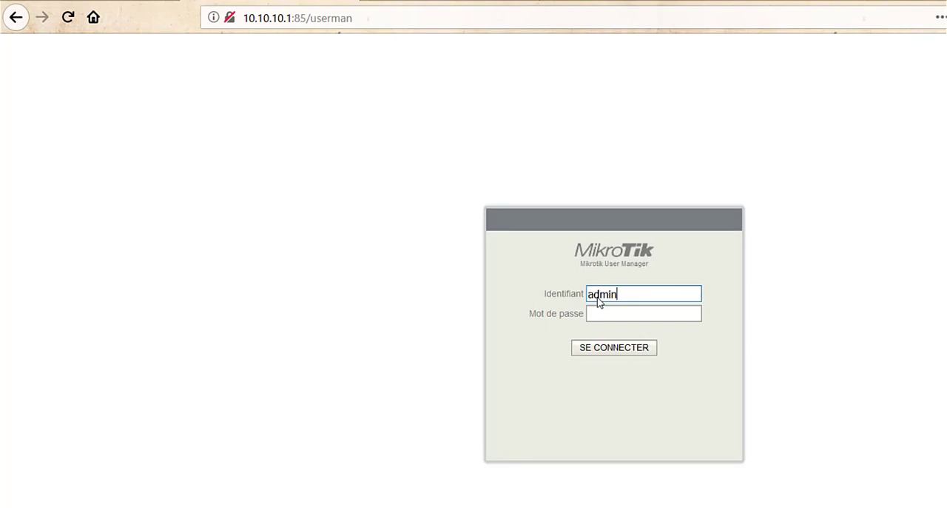
key(Return)
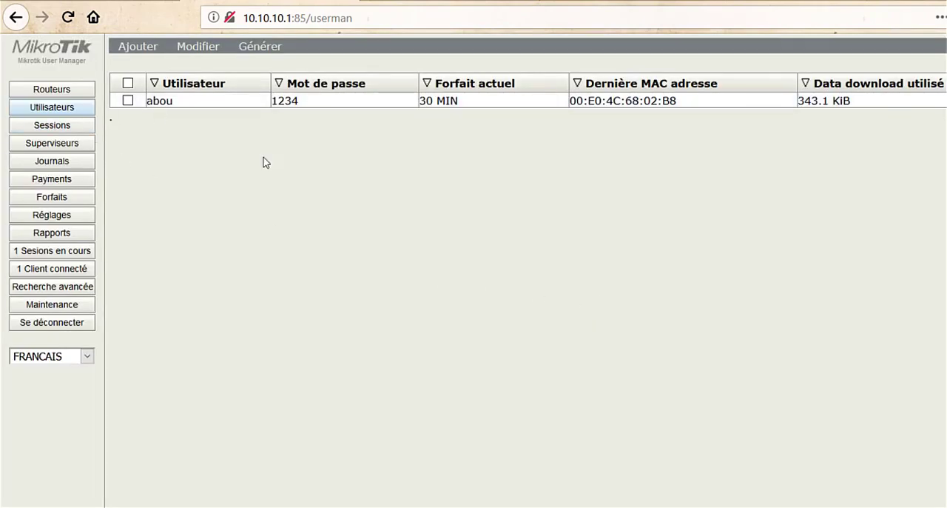
Step: Start a new Code tickets batch with 10 users and the username prefix 1J
mouse_move(140, 51)
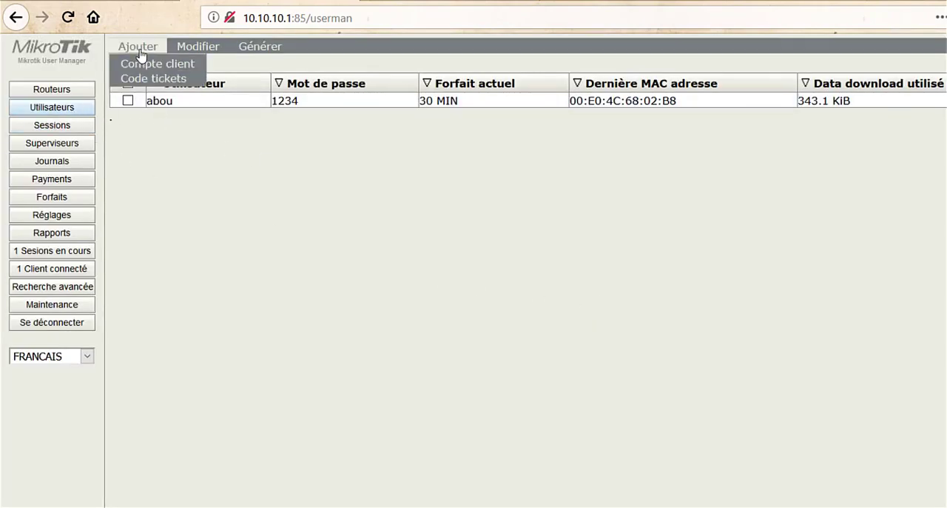
click(137, 78)
click(634, 179)
text(0)
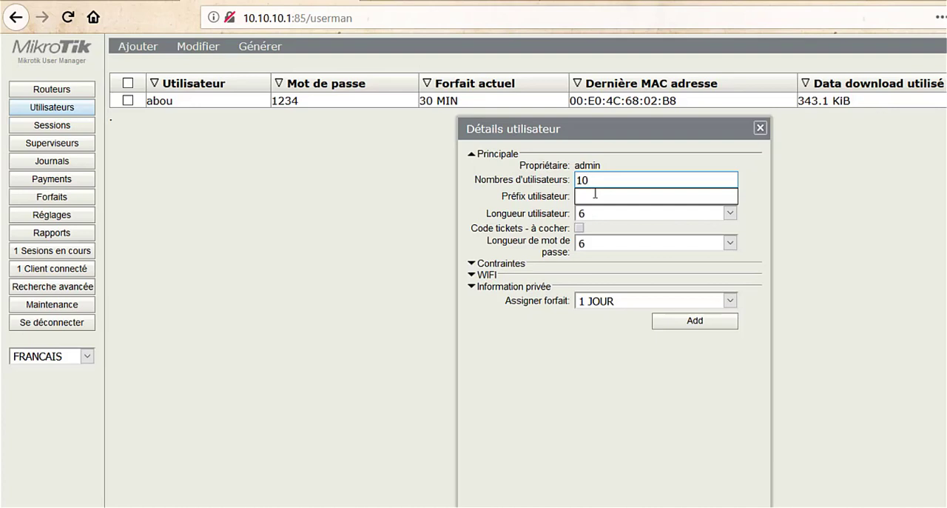
click(595, 194)
text(11)
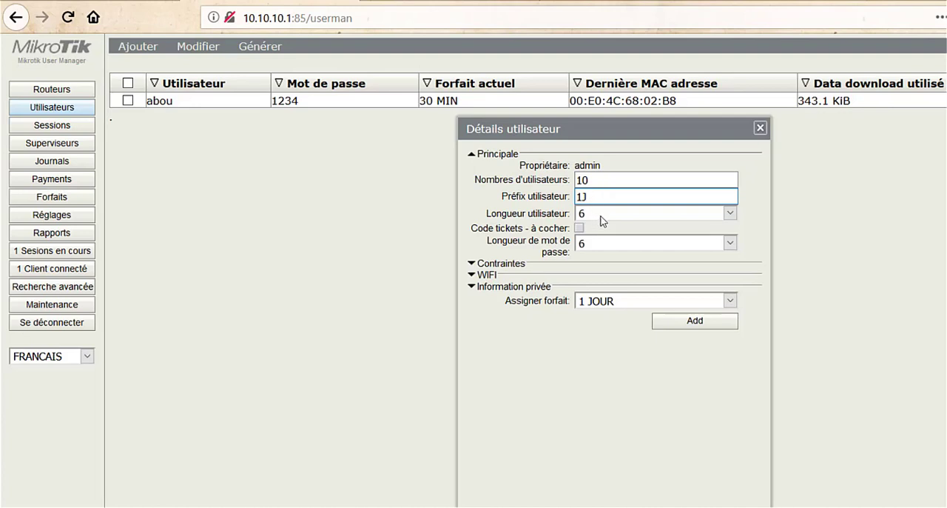
Step: Set the username length of the ticket batch to 3 characters
click(603, 219)
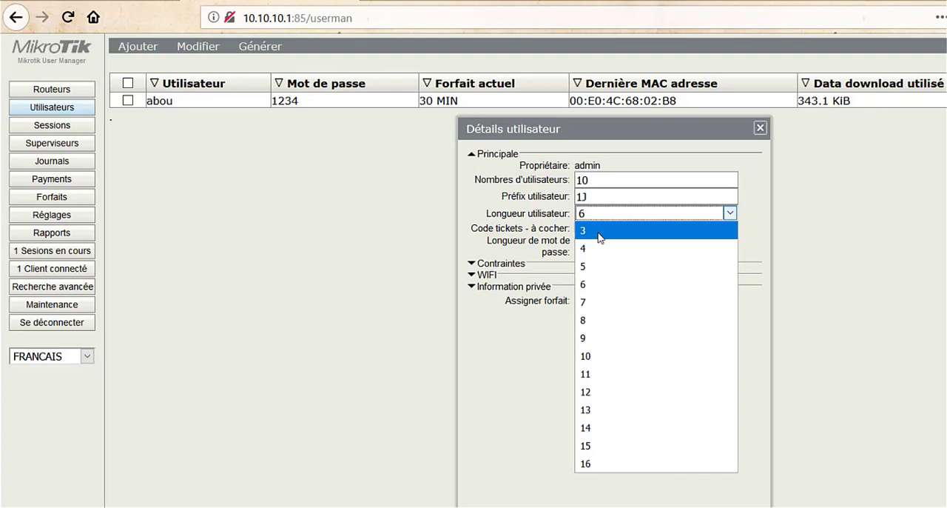
click(601, 236)
drag(598, 233, 603, 251)
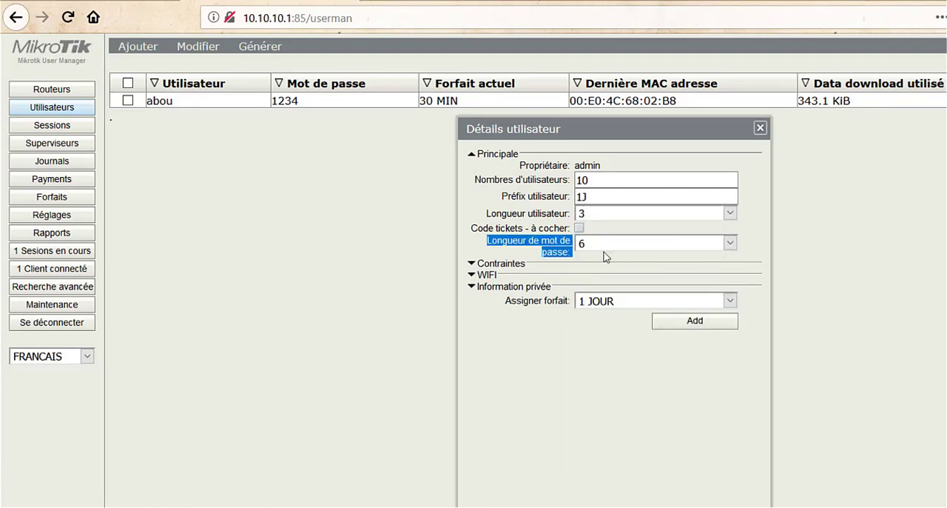
Step: Enable the Code tickets option, assign the 1 JOUR plan, generate the ticket batch and close its form
click(587, 243)
click(562, 232)
click(579, 227)
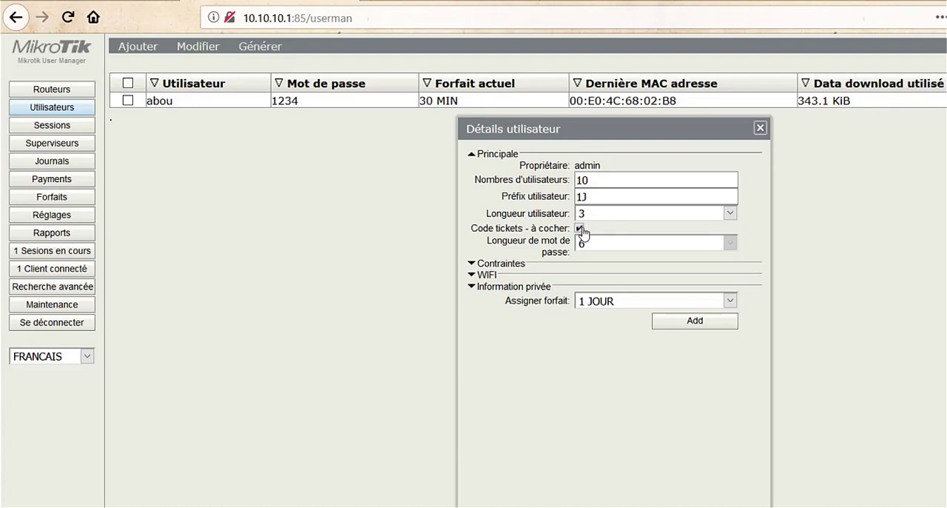
click(608, 300)
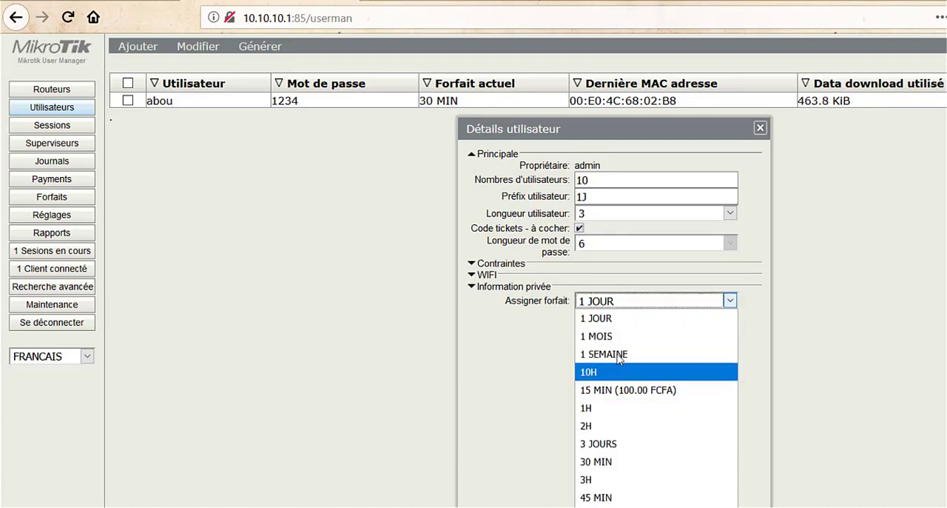
click(607, 323)
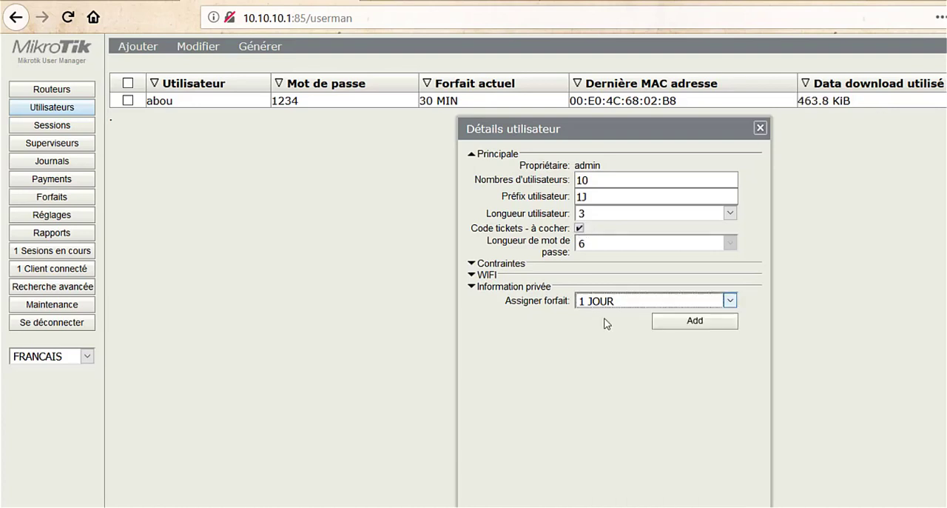
click(683, 324)
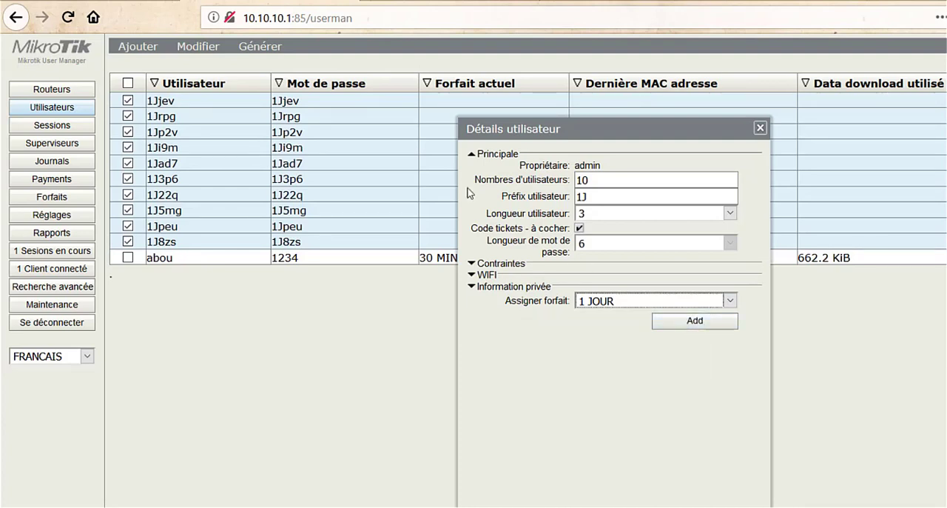
click(760, 130)
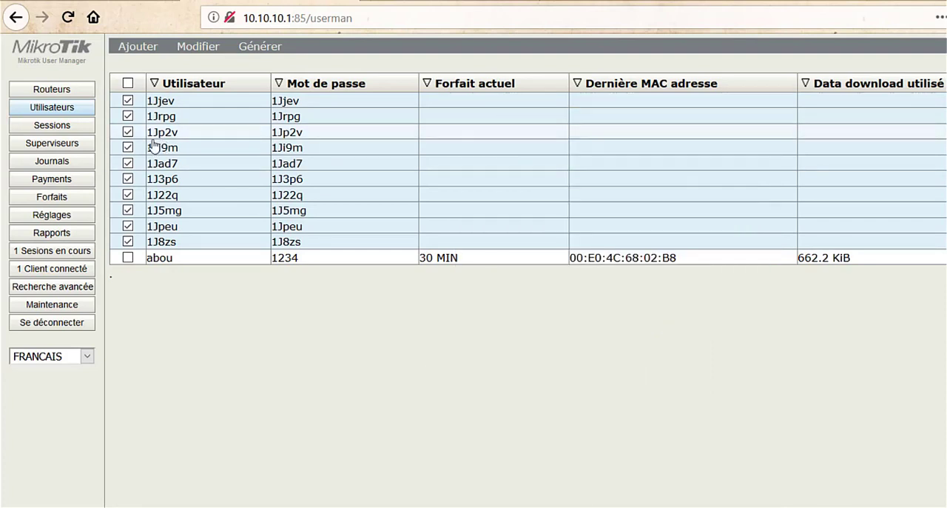
Step: Refresh the user list and examine all plans assigned to the first generated ticket user
click(46, 109)
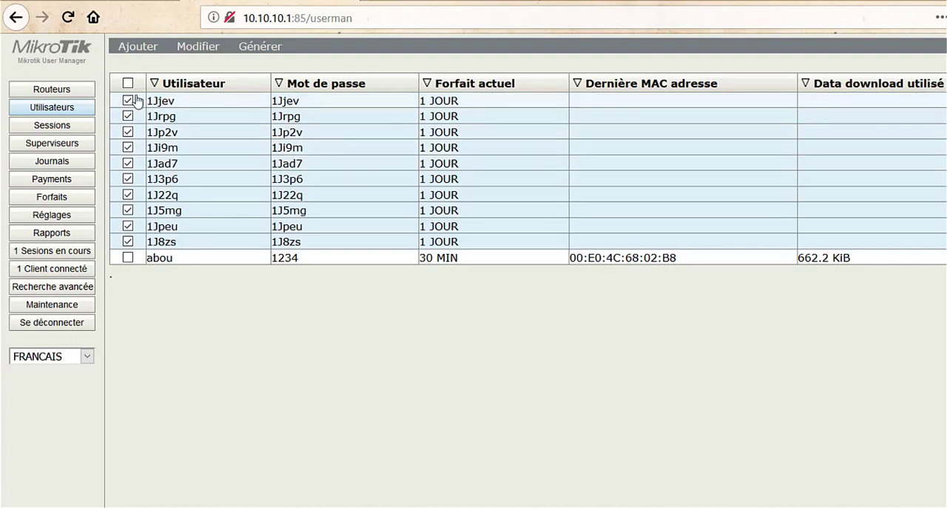
click(191, 104)
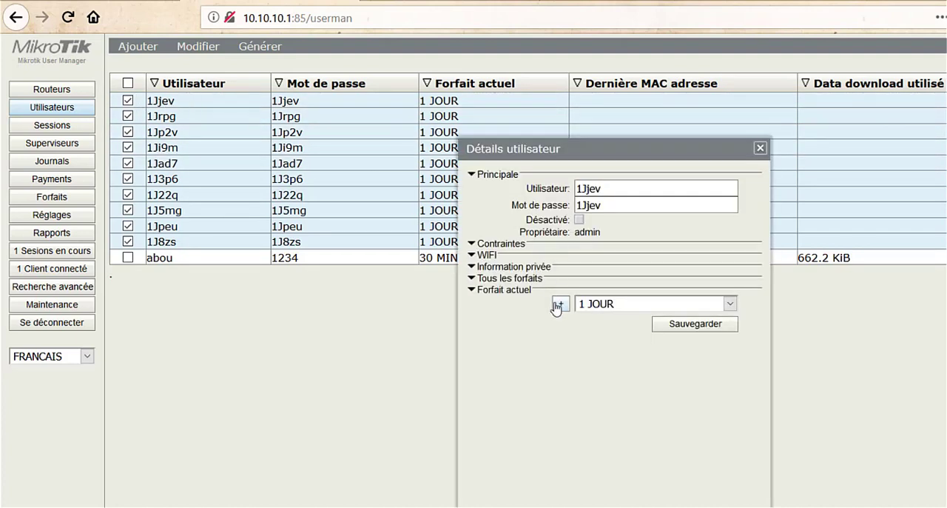
click(505, 280)
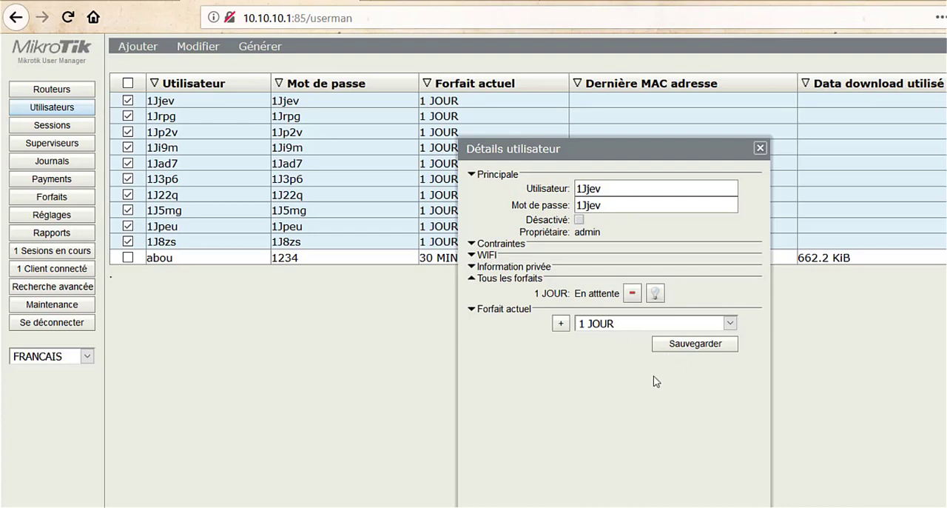
click(760, 149)
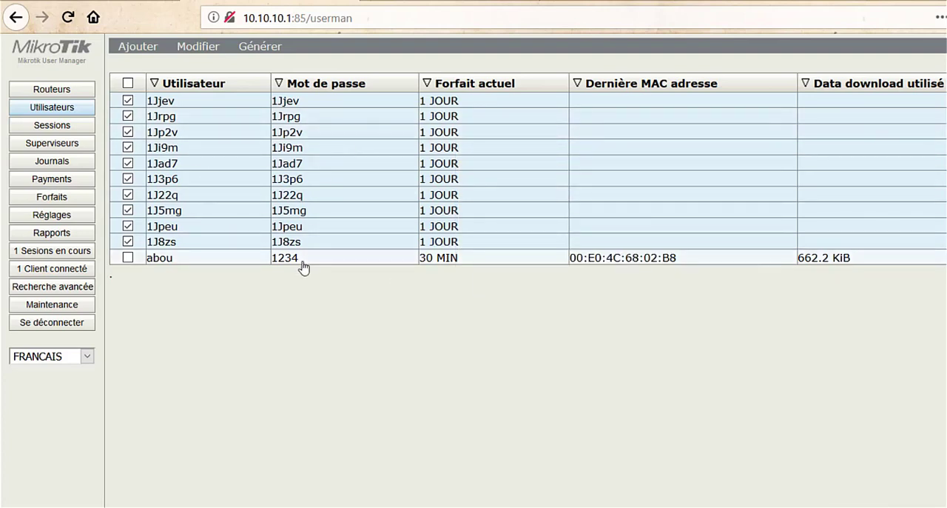
click(135, 48)
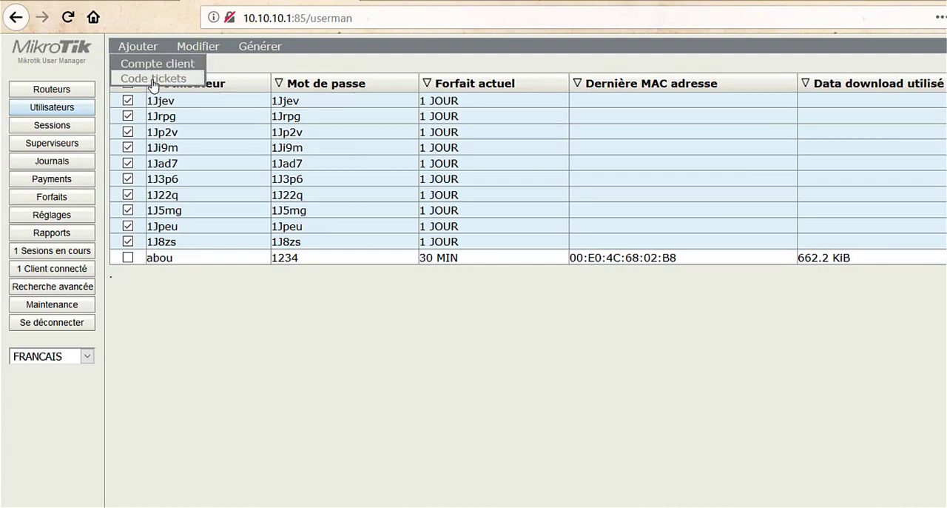
click(153, 80)
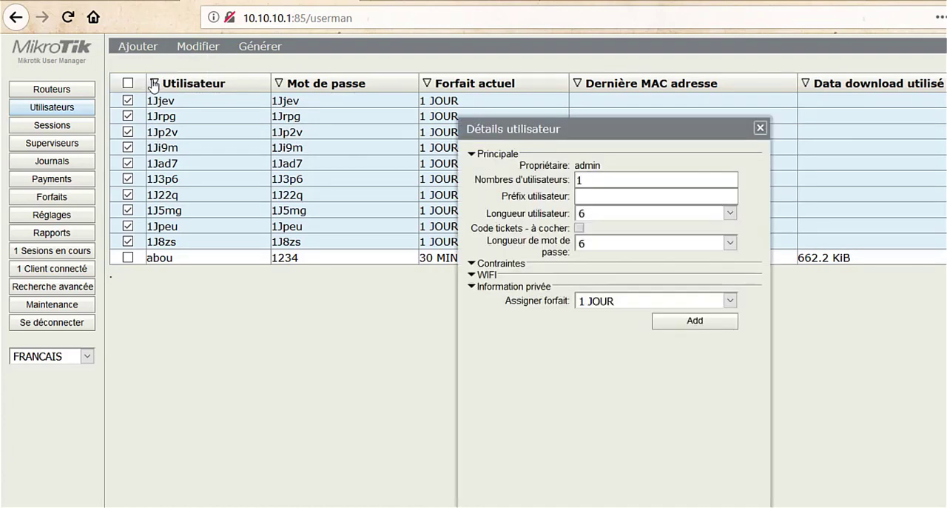
click(760, 132)
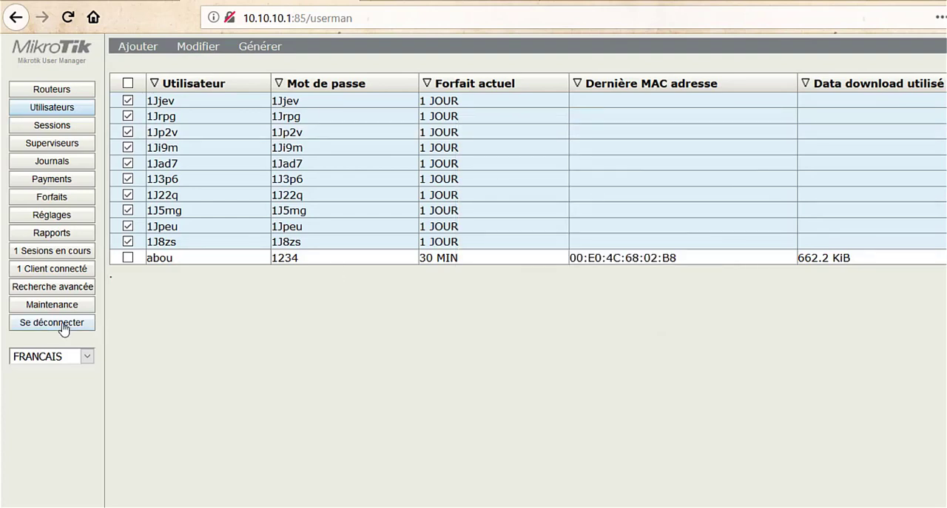
click(448, 107)
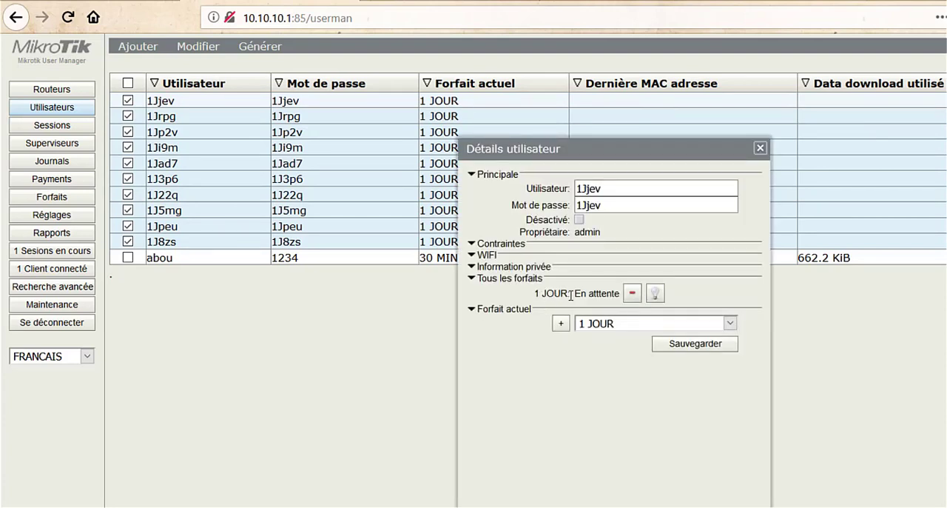
click(760, 148)
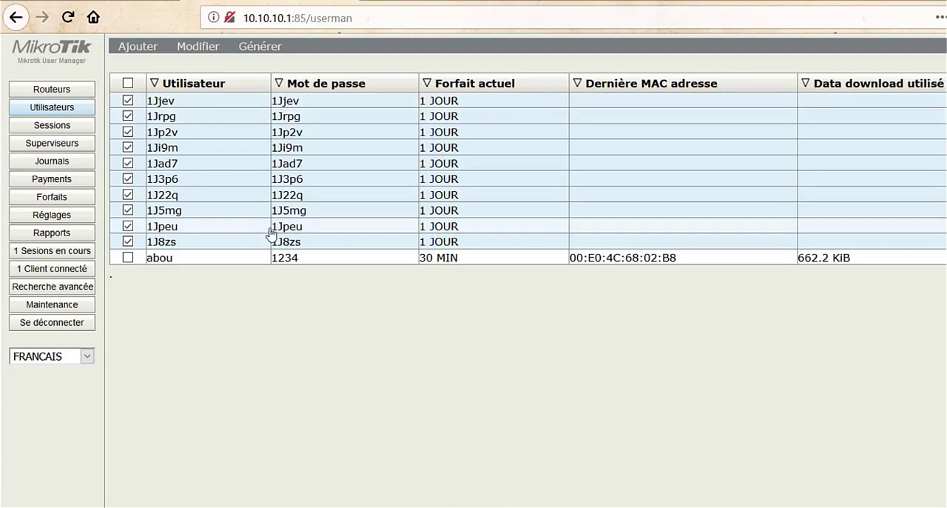
Step: Log out of User Manager and sign back in as admin without a password
click(76, 327)
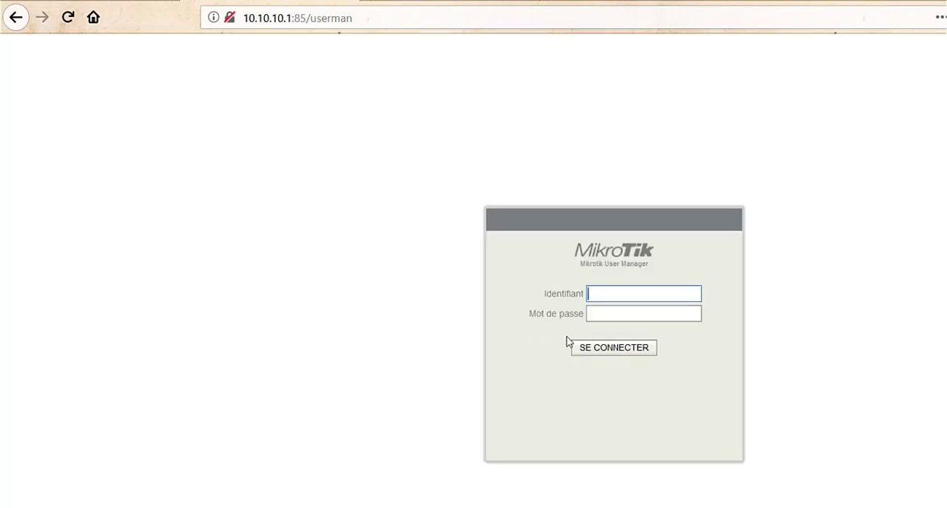
text(admin)
click(575, 347)
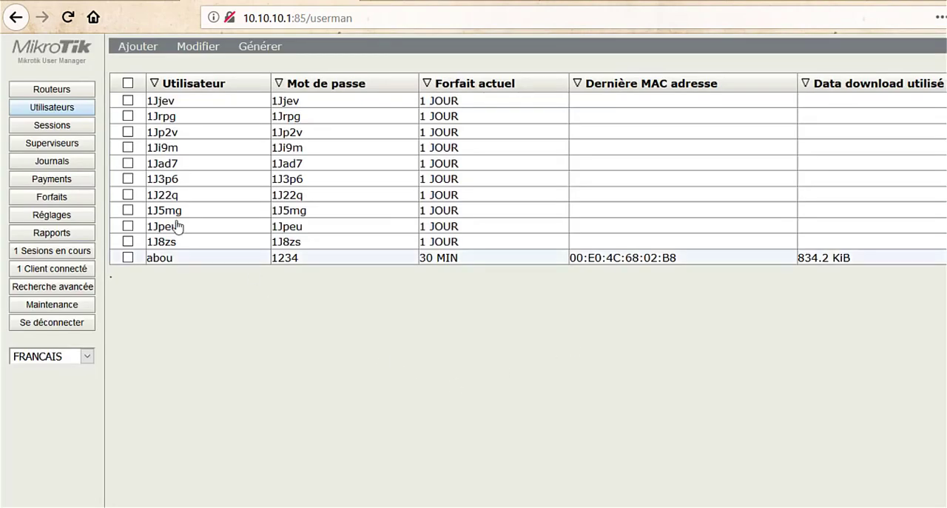
Step: Open the admin supervisor's details and enter a new account password
click(45, 148)
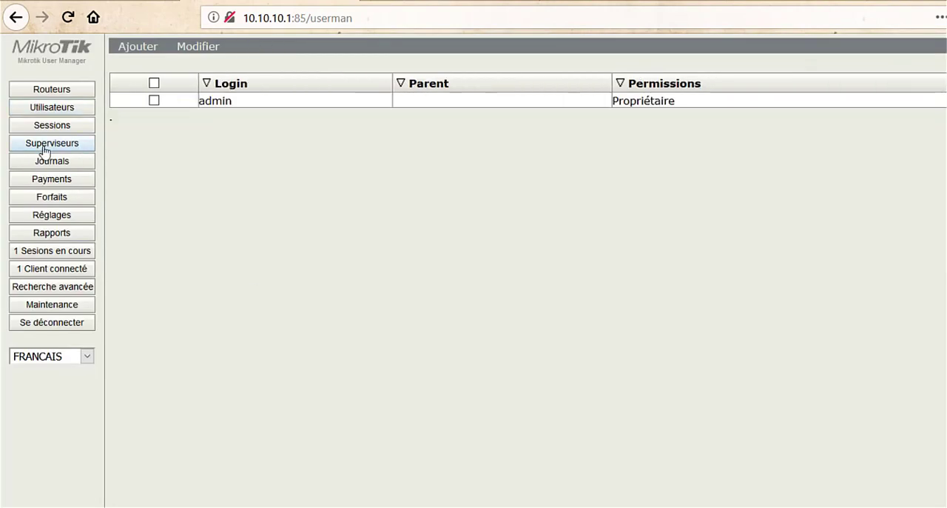
click(238, 108)
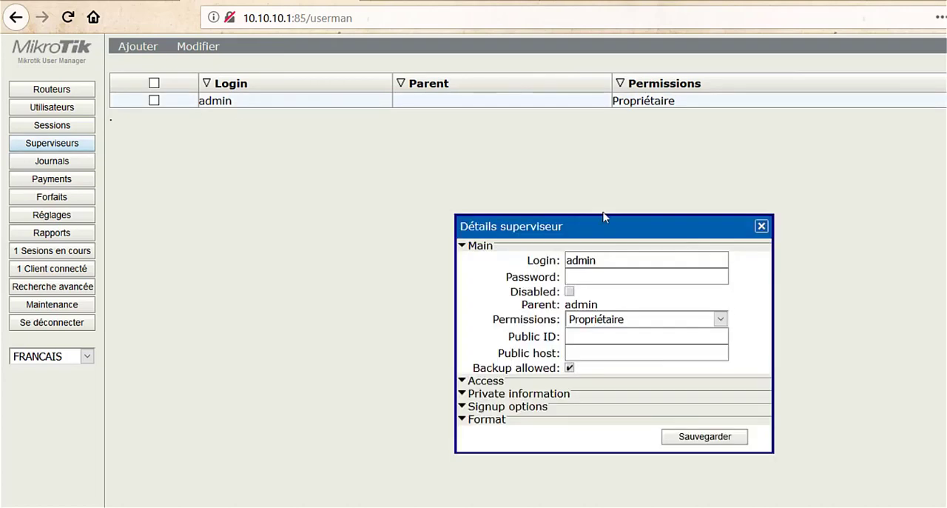
click(611, 278)
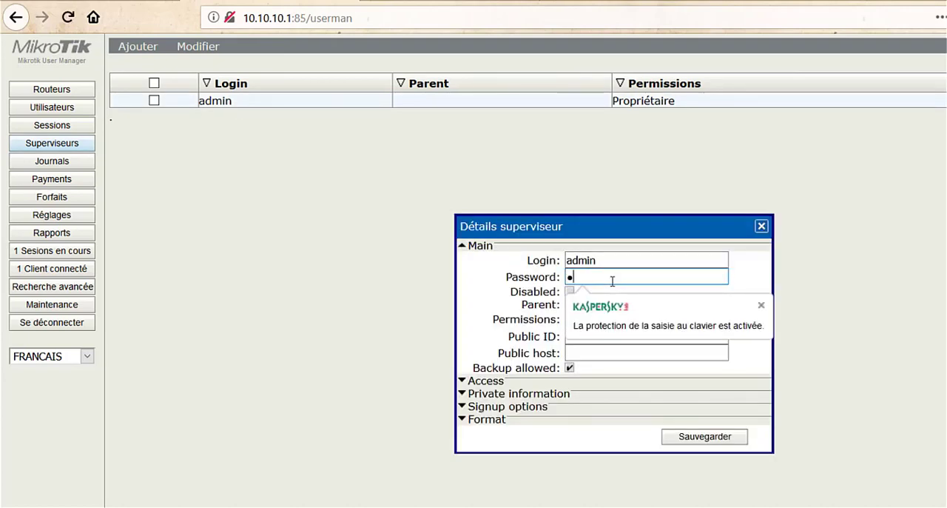
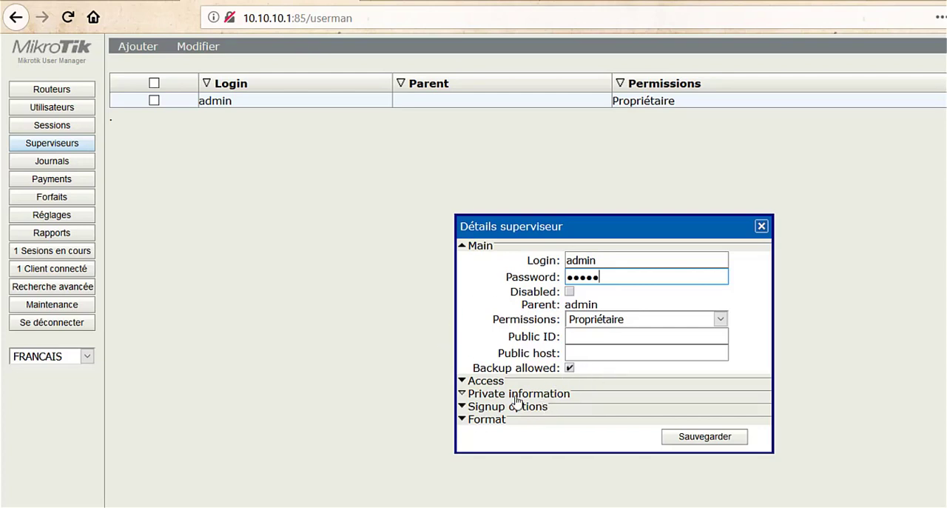
Step: Expand the supervisor's Format settings, check the Currency setting and save the supervisor account
click(464, 420)
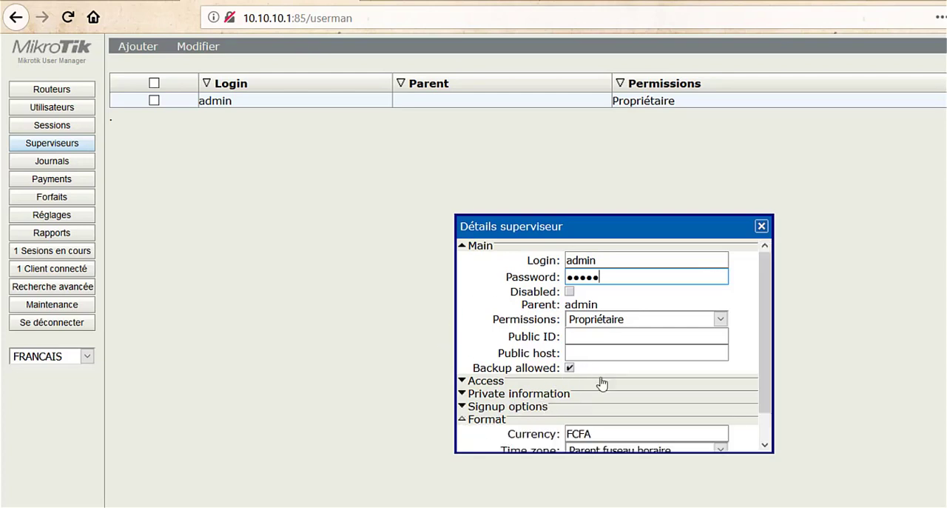
drag(766, 348, 767, 394)
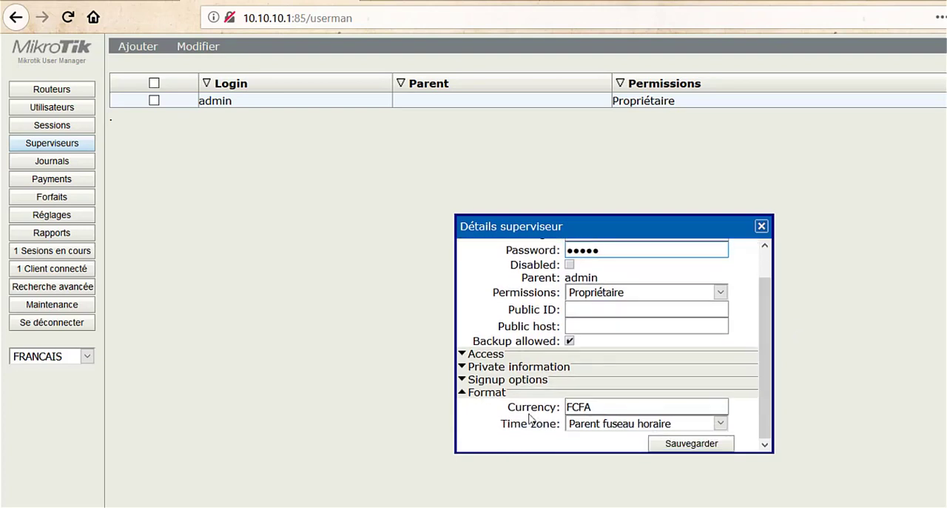
drag(508, 406, 561, 406)
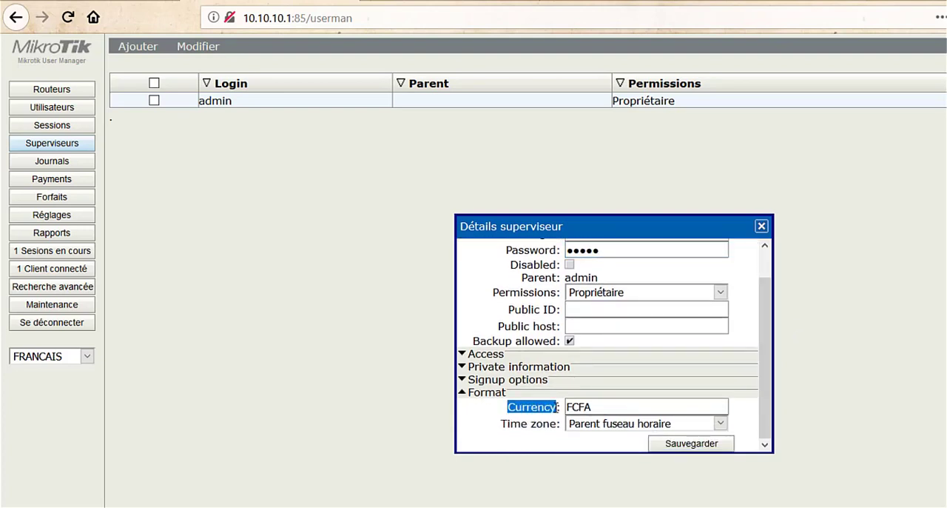
click(603, 406)
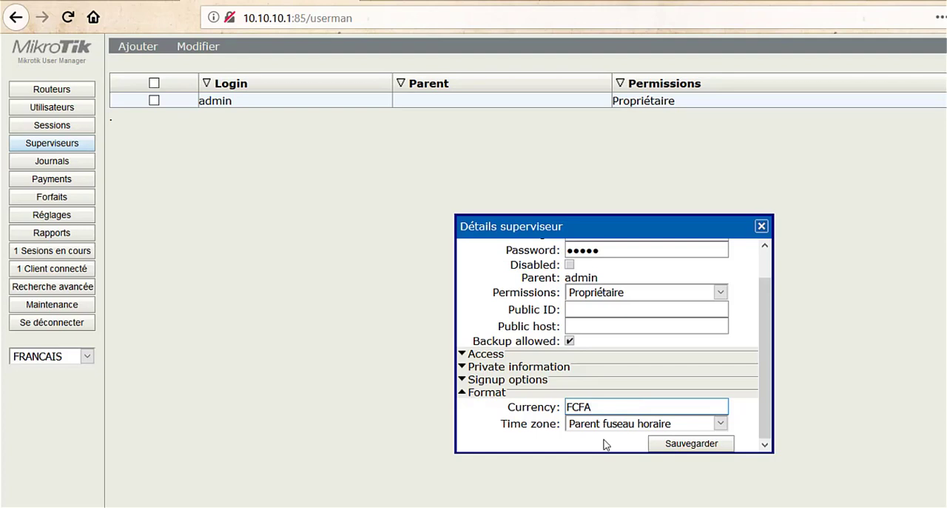
click(684, 447)
Step: Log out of User Manager and sign back in as admin with the new account password
click(67, 323)
text(admin)
key(Tab)
text(*****)
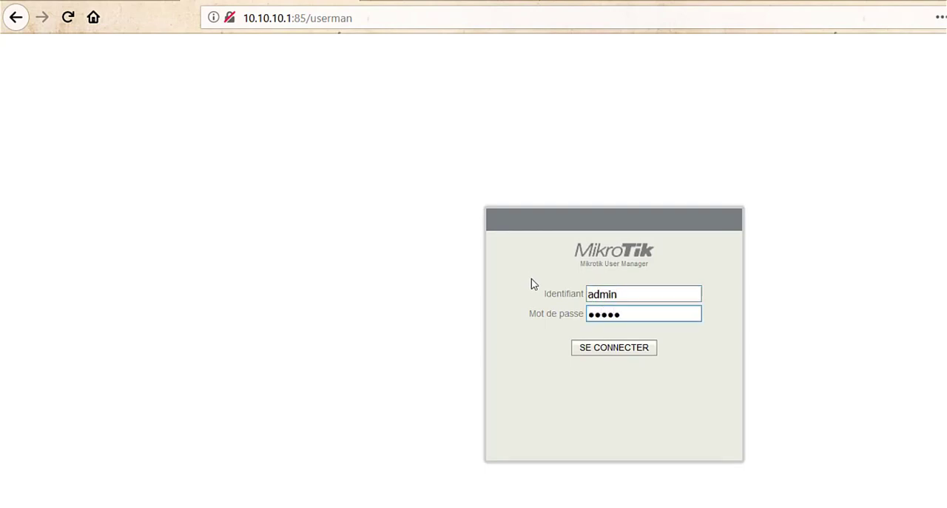
click(618, 349)
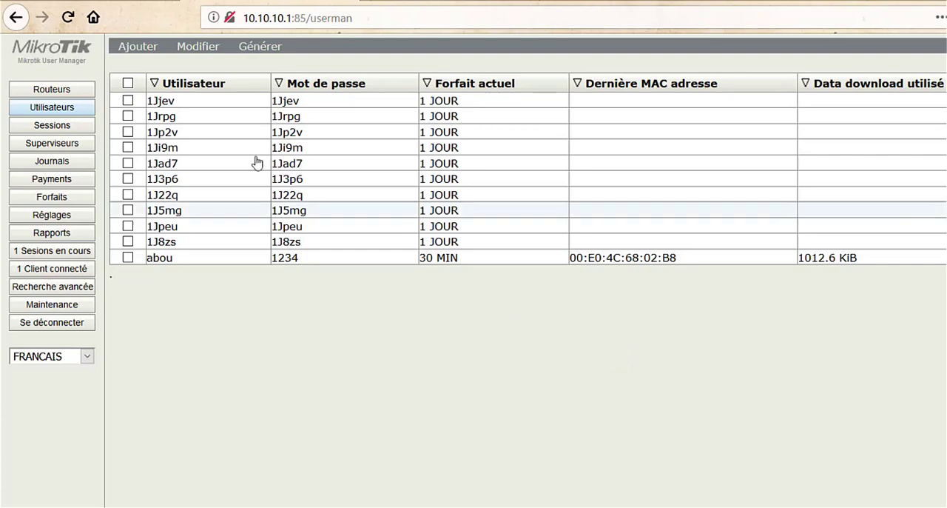
Step: Open the sessions in progress, select the client's session and deselect it
click(56, 252)
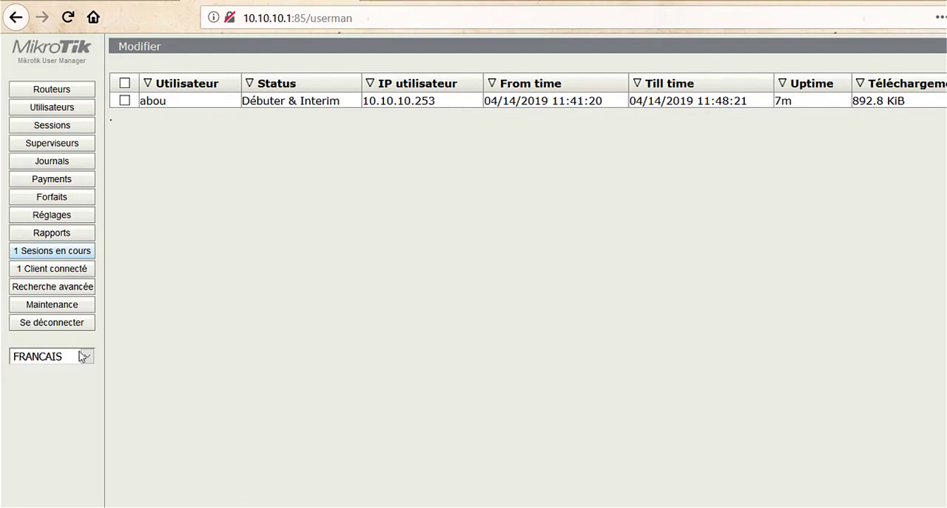
click(125, 100)
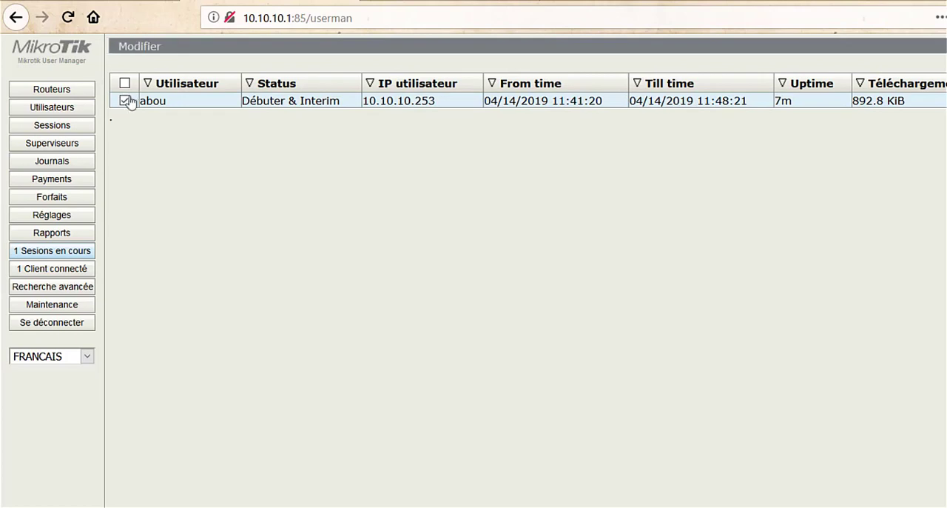
click(127, 103)
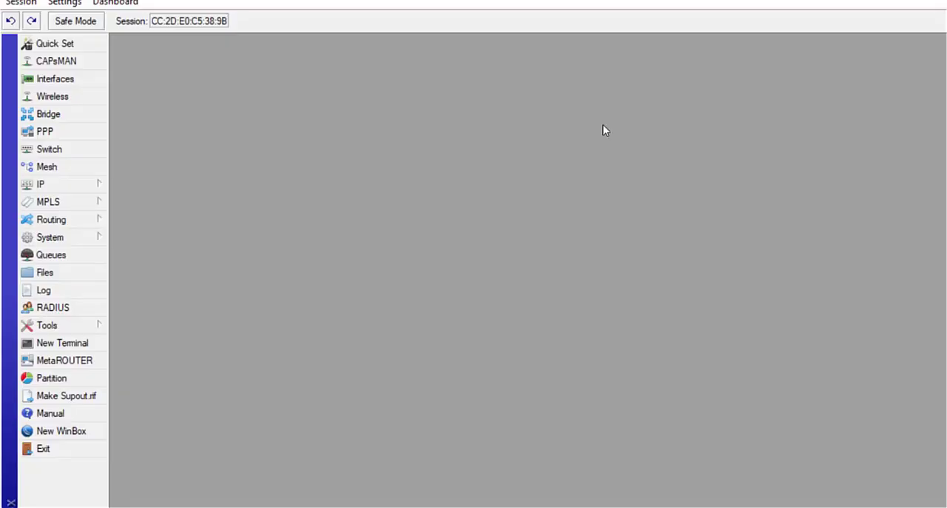
Step: In WinBox, remove the client's connection from the Hotspot's active users and switch back to User Manager
click(74, 185)
click(188, 347)
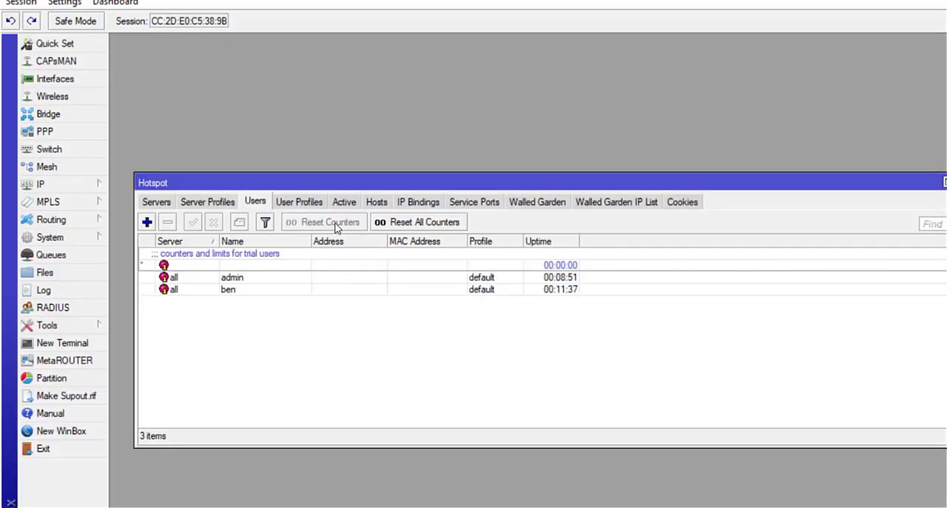
click(341, 206)
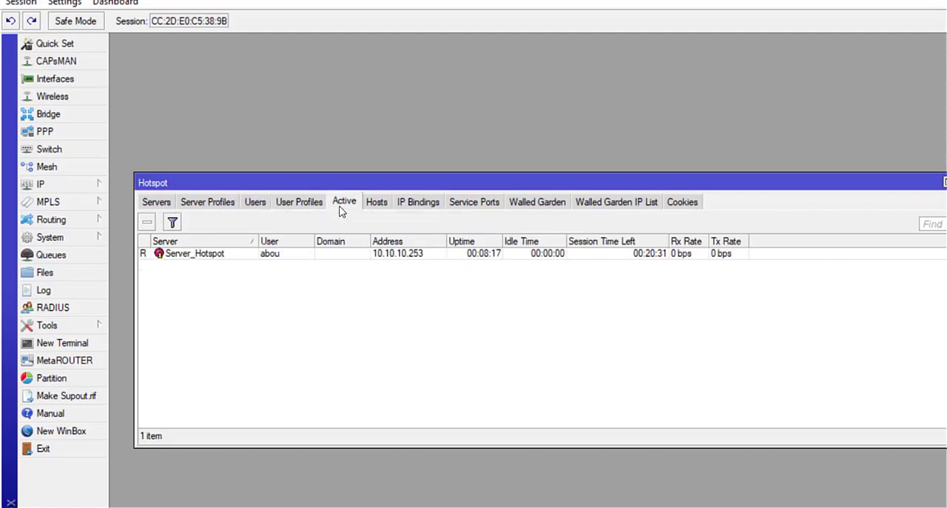
click(214, 255)
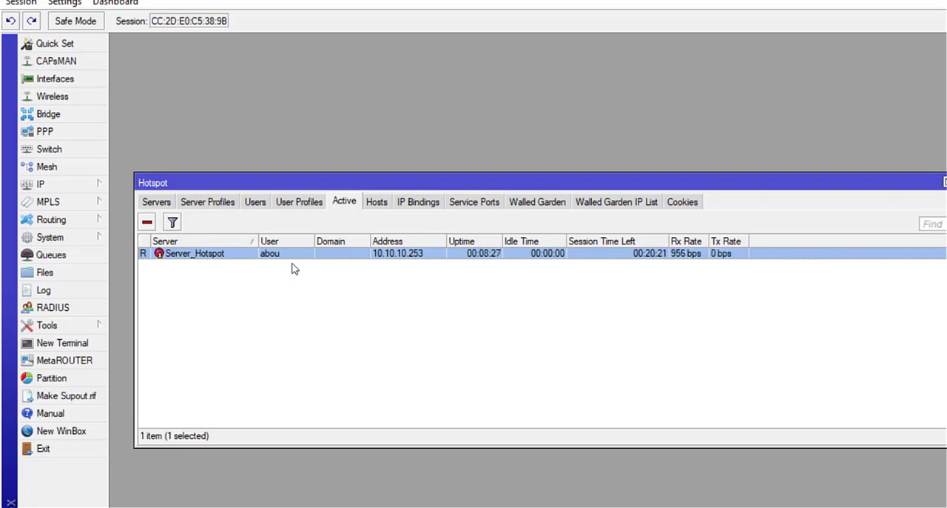
click(146, 223)
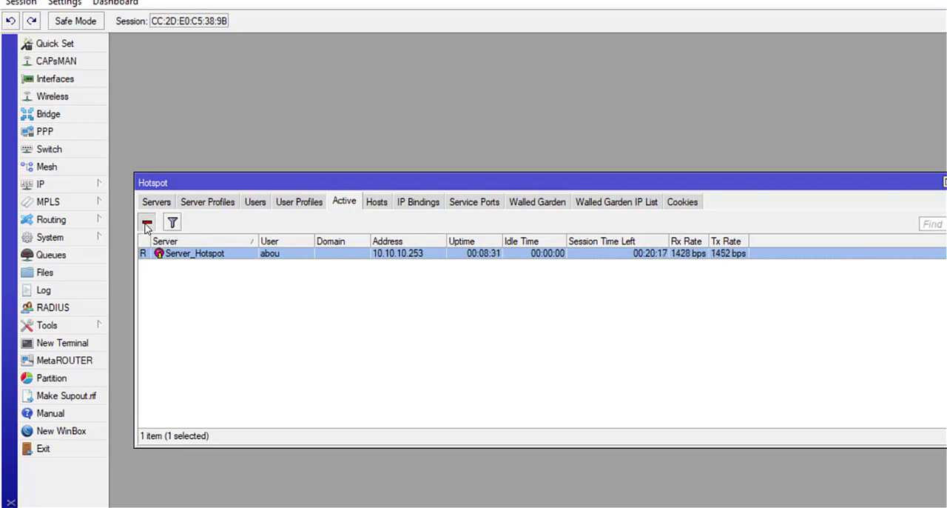
key(super+Tab)
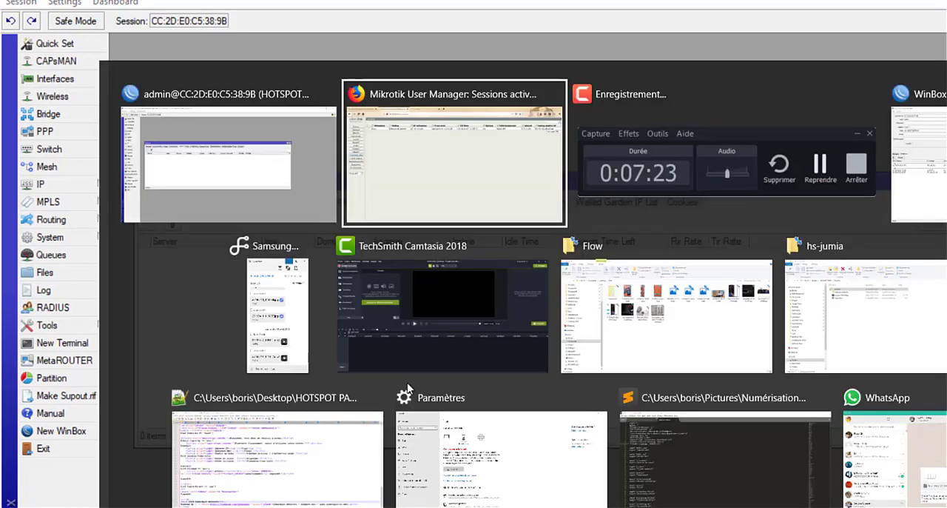
Step: Switch to Firefox and load abidjan.net to call up the hotspot's captive portal
click(501, 111)
click(437, 17)
text(hy)
key(BackSpace)
key(BackSpace)
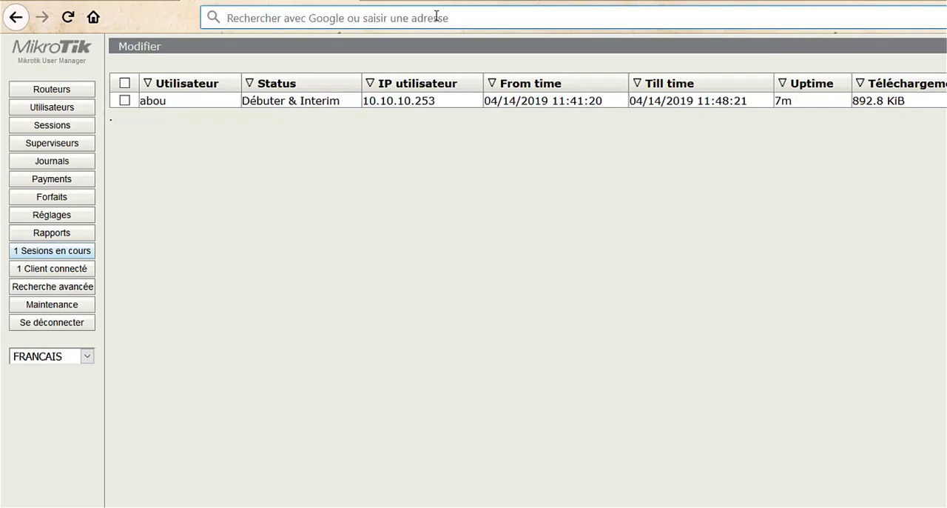
text(abi)
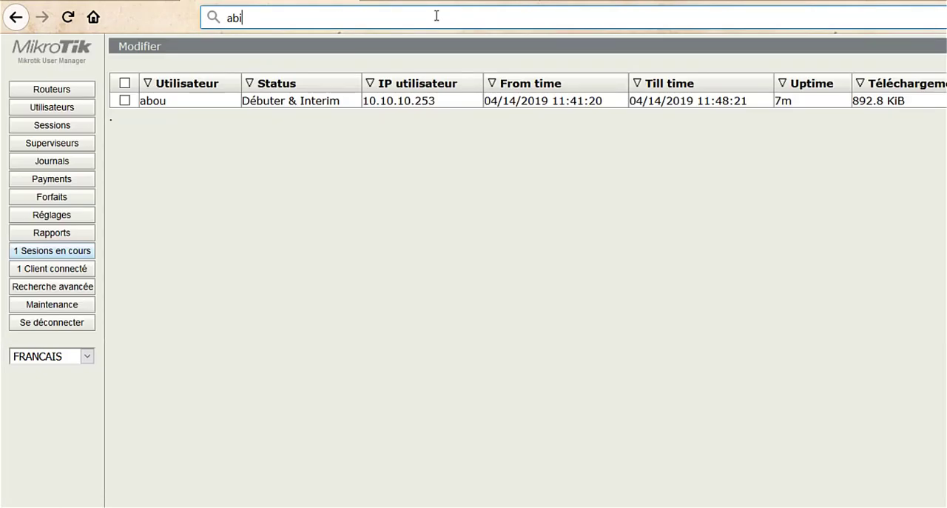
text(bidj)
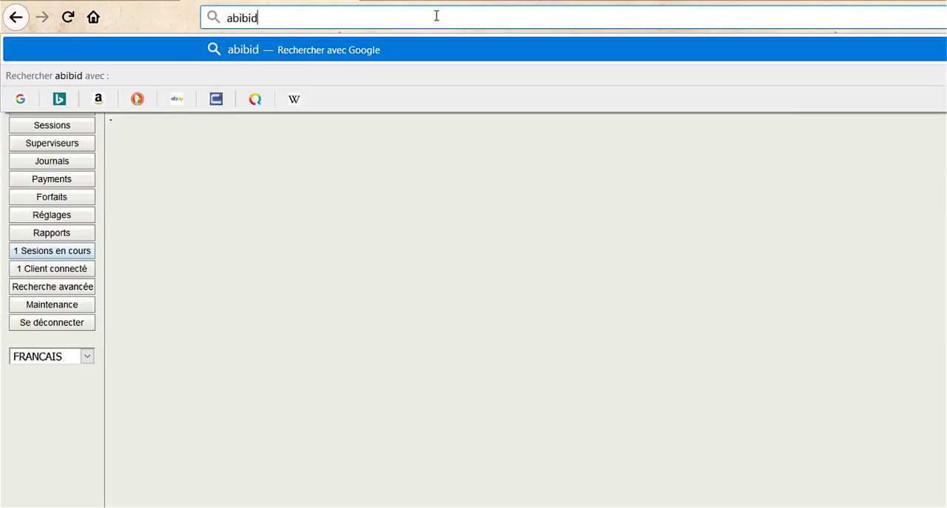
key(BackSpace)
key(BackSpace)
key(BackSpace)
key(BackSpace)
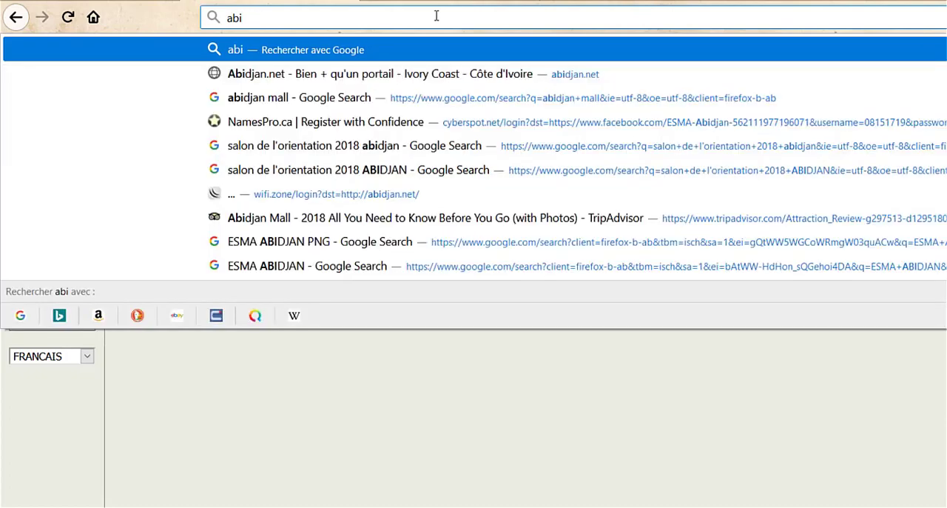
text(djan.net)
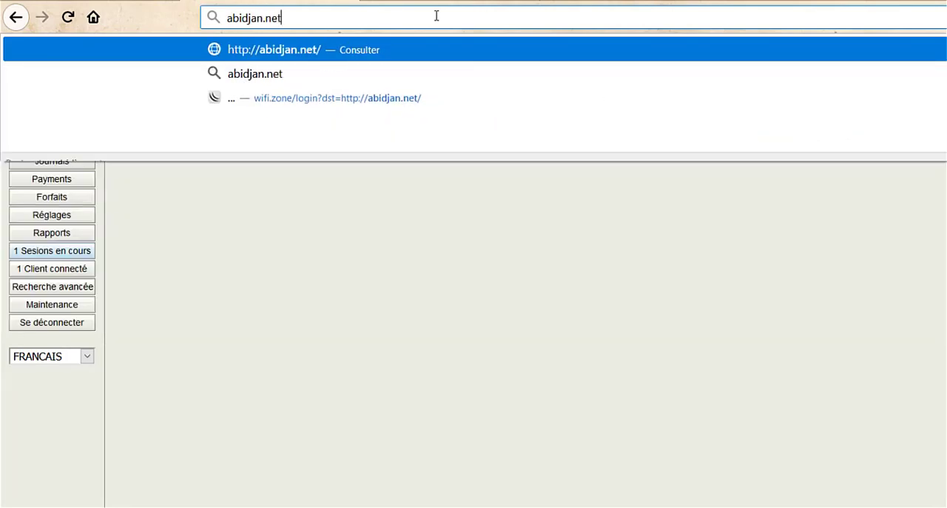
key(Return)
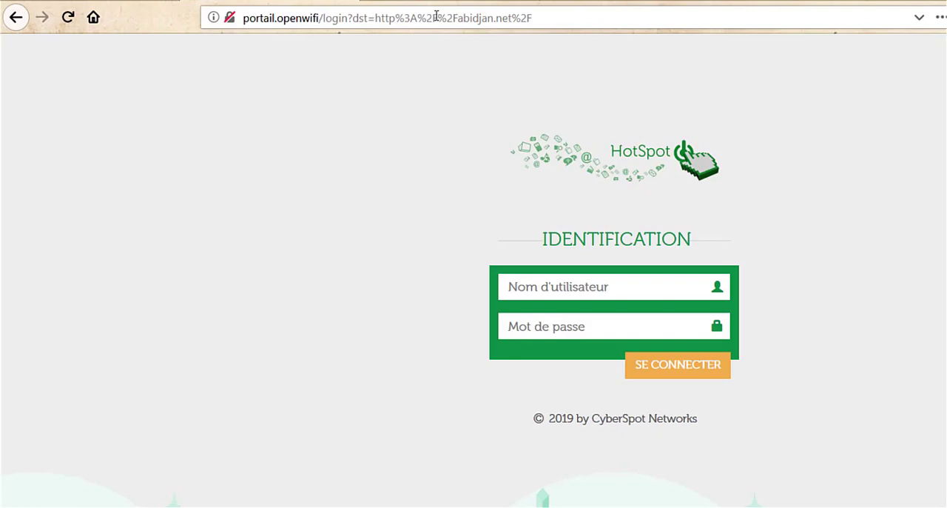
Step: Log in to the hotspot portal with the client's username and password
click(582, 296)
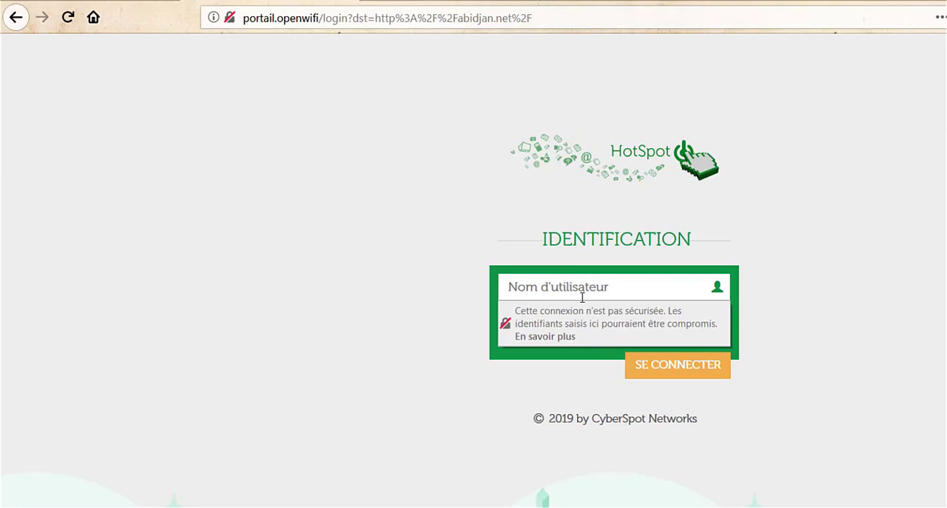
text(abou)
key(Tab)
text(••••)
key(Return)
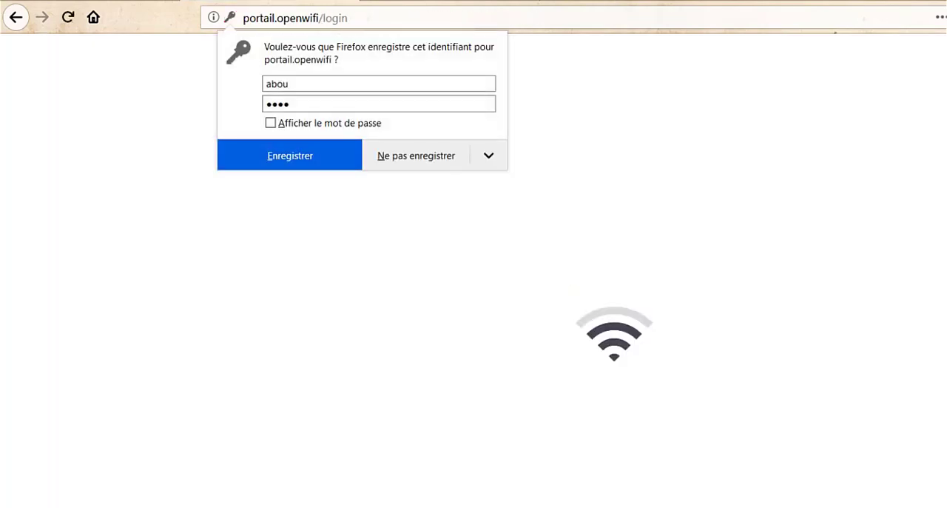
Step: Check the client's remaining session time among WinBox's active Hotspot users, and open the portail.openwifi status page in Firefox
key(alt+Tab)
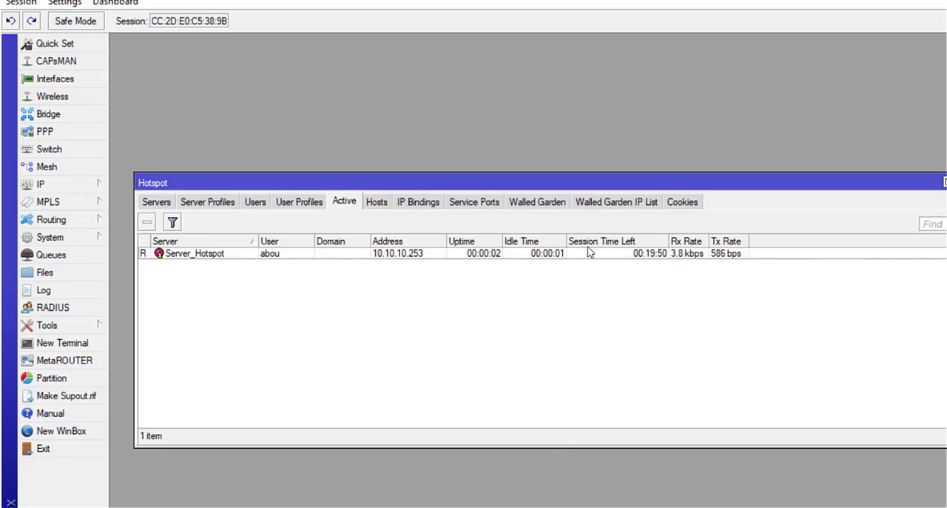
click(644, 256)
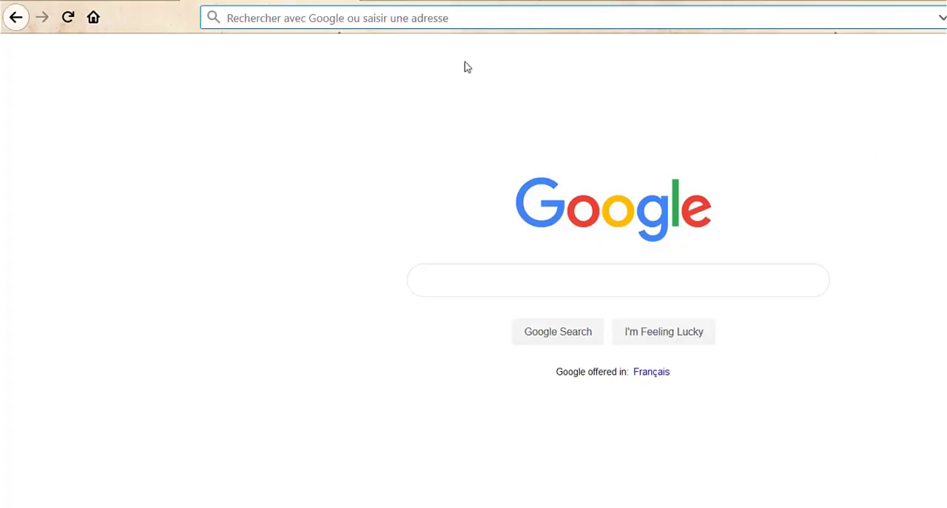
text(portail.openwifi/)
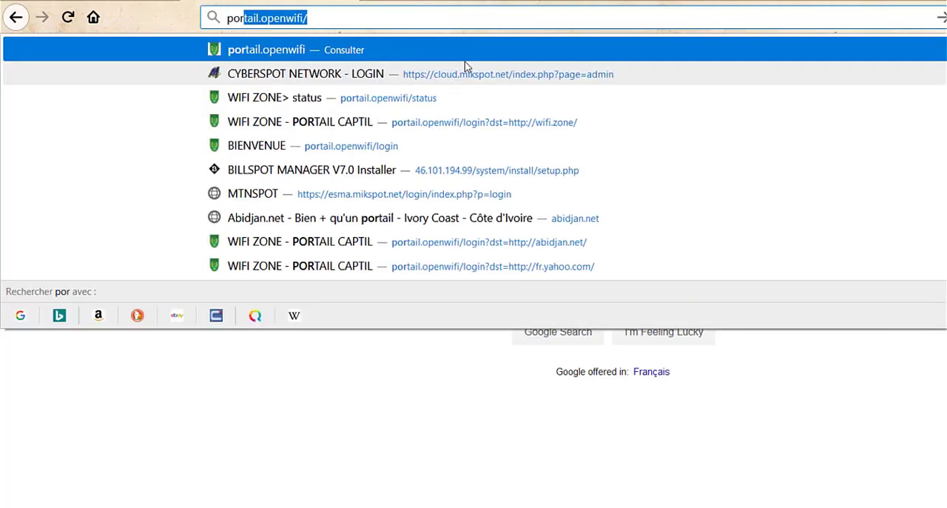
key(Right)
key(Return)
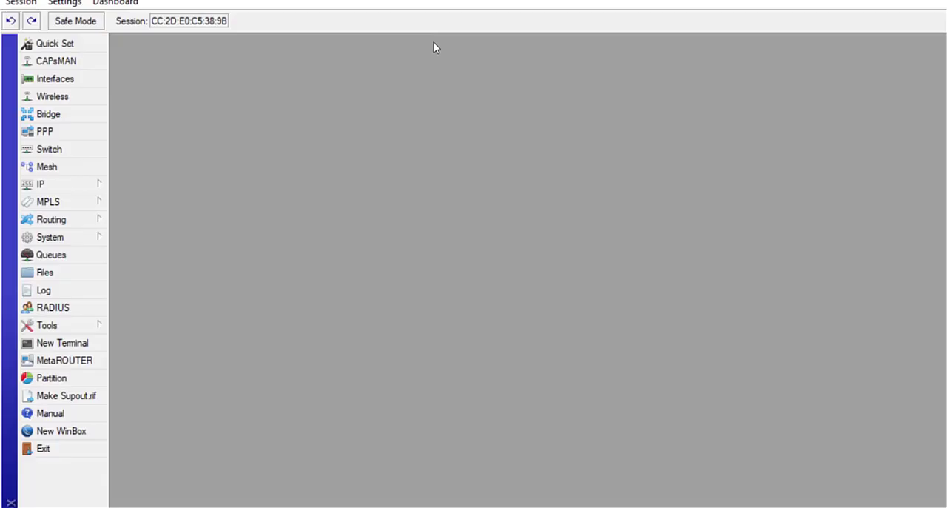
Step: In WinBox, open the hsprof1 Hotspot server profile and show its General settings
click(72, 188)
click(133, 345)
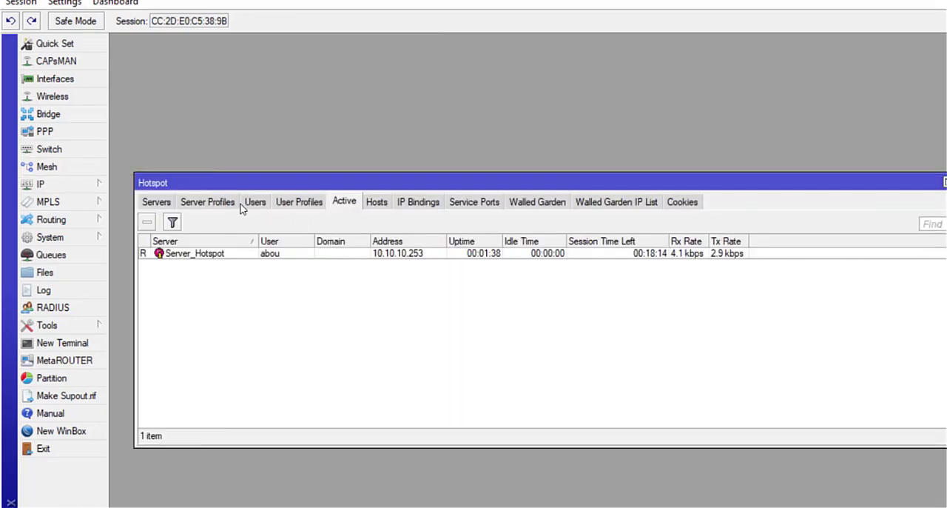
click(210, 202)
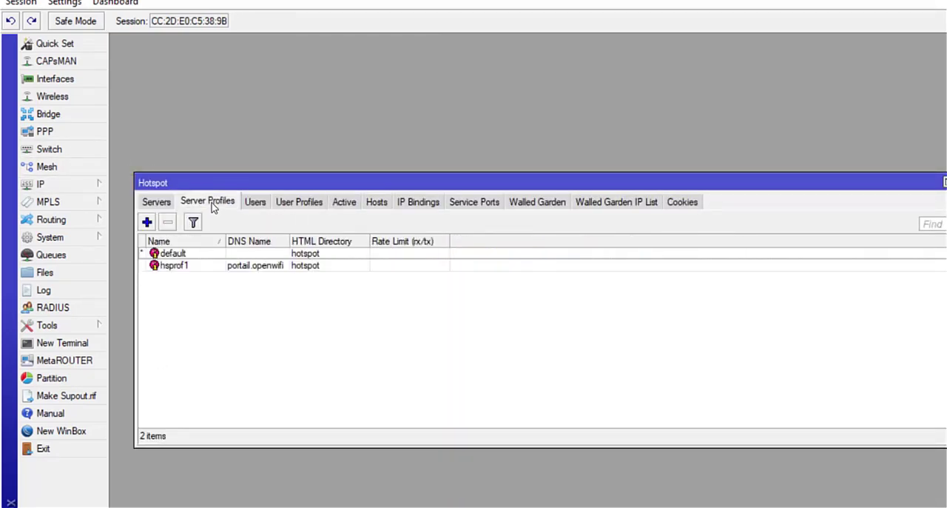
double_click(258, 267)
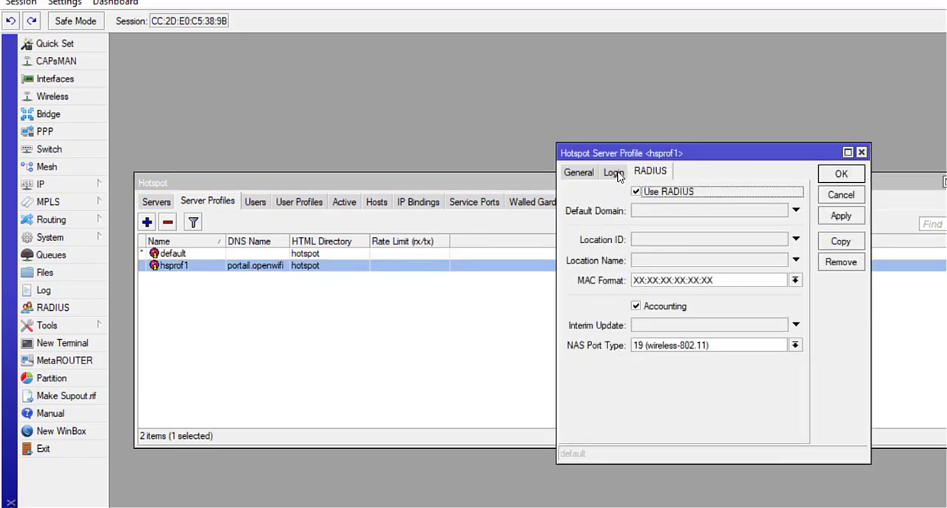
click(615, 172)
click(585, 172)
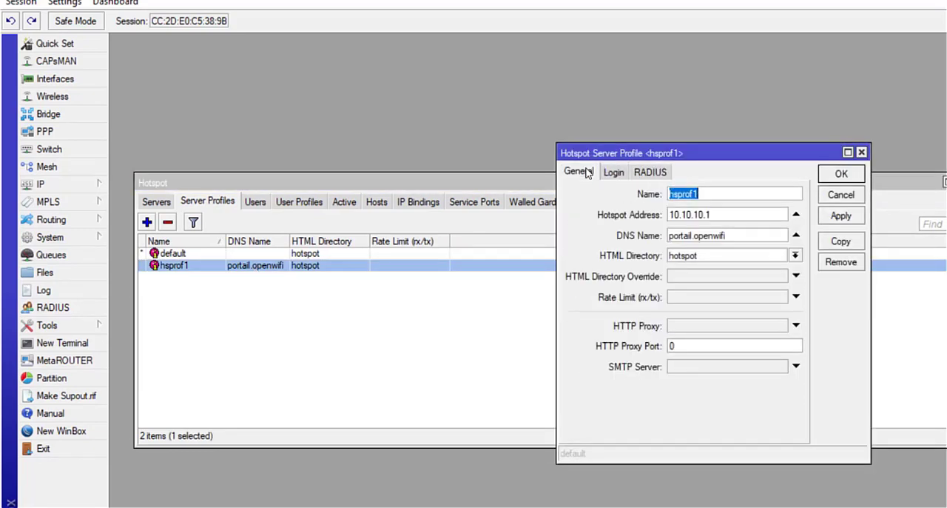
Step: Set the hsprof1 profile's DNS Name to wifi.zone and apply the change
double_click(759, 240)
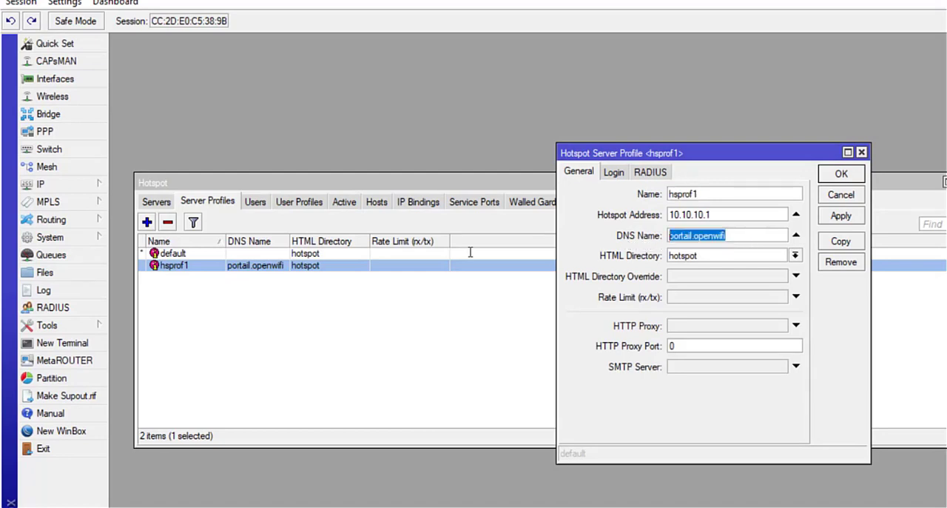
text(o)
key(BackSpace)
text(wifi.zone)
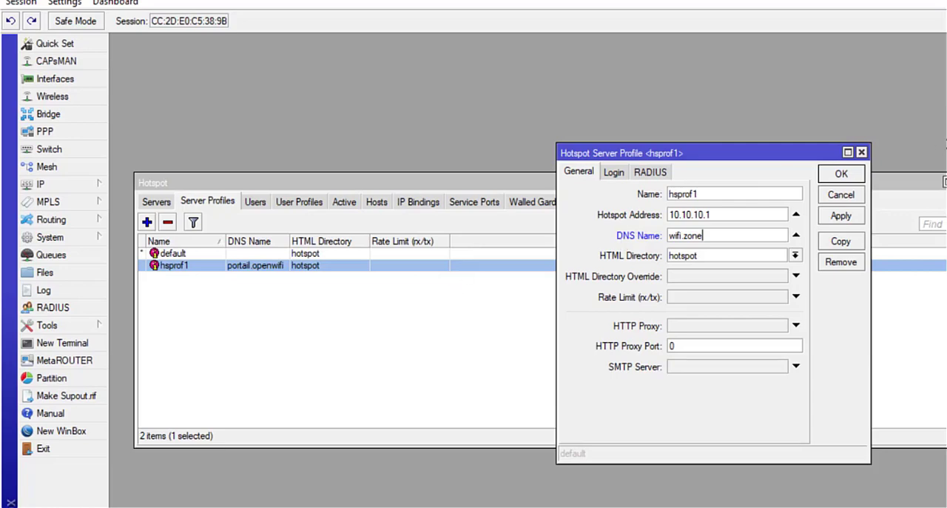
click(839, 216)
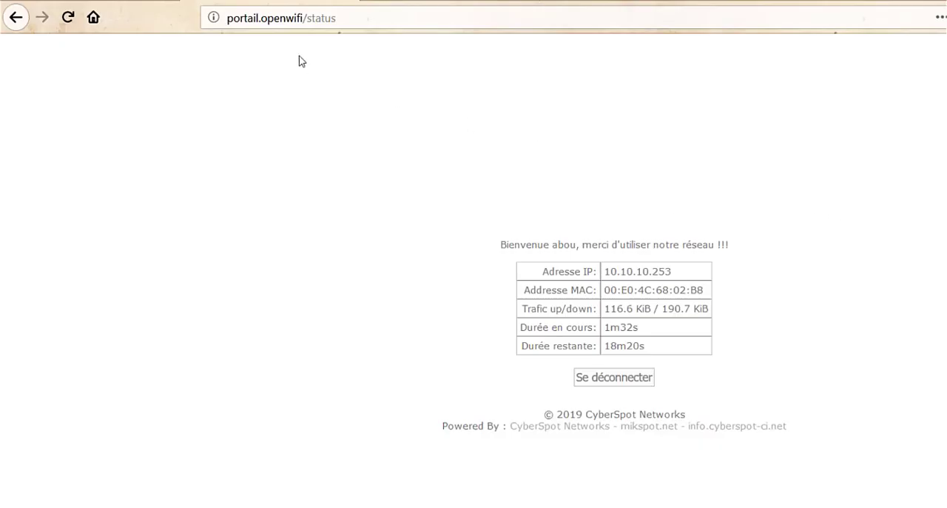
Step: Switch to Firefox, load wifi.zone and retry the address to test the DNS name
click(289, 16)
text(wifi.zone/)
key(Return)
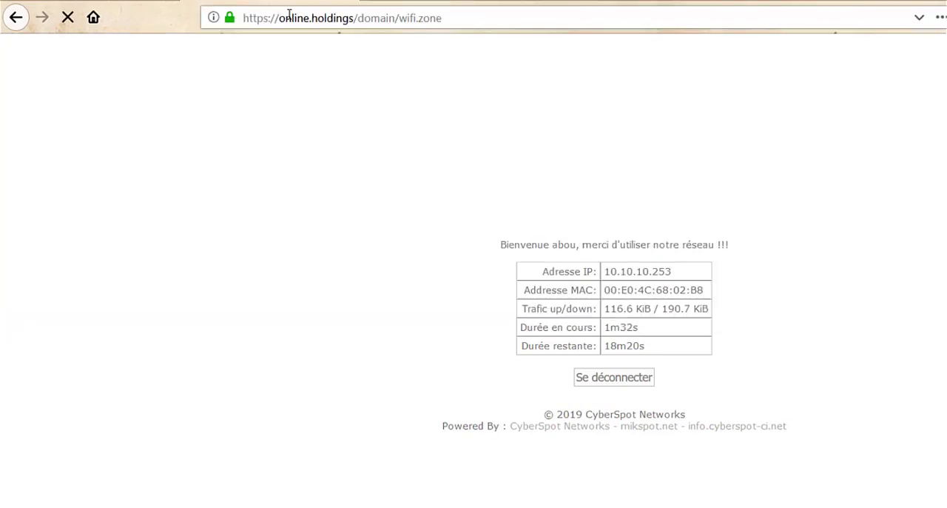
click(462, 14)
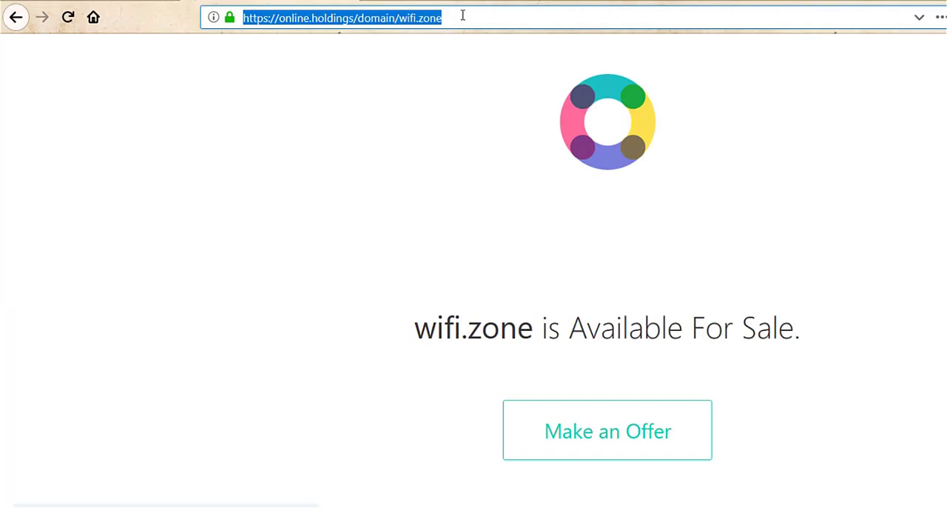
text(wifi)
key(Return)
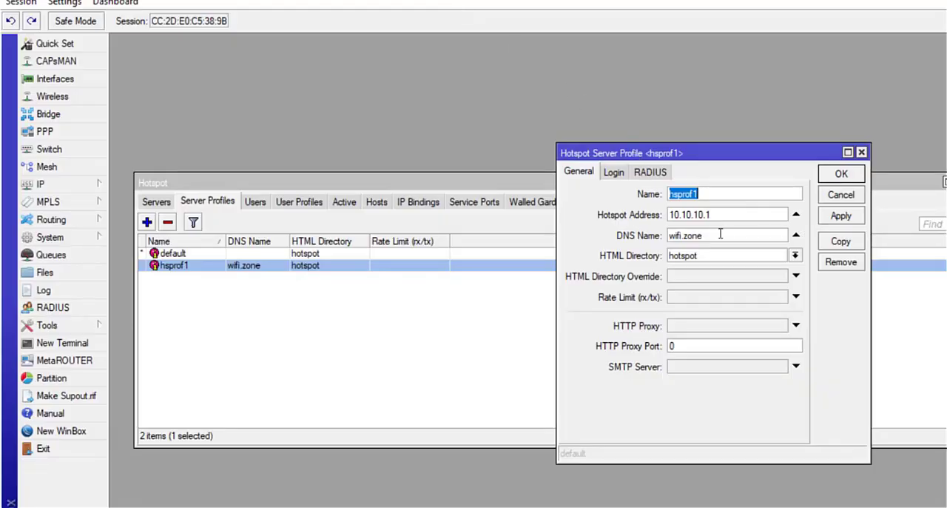
Step: Back in WinBox, set the hsprof1 profile's DNS Name to zone.wifi and apply the change
click(714, 235)
key(BackSpace)
key(BackSpace)
key(BackSpace)
key(BackSpace)
key(BackSpace)
key(BackSpace)
key(BackSpace)
key(BackSpace)
key(BackSpace)
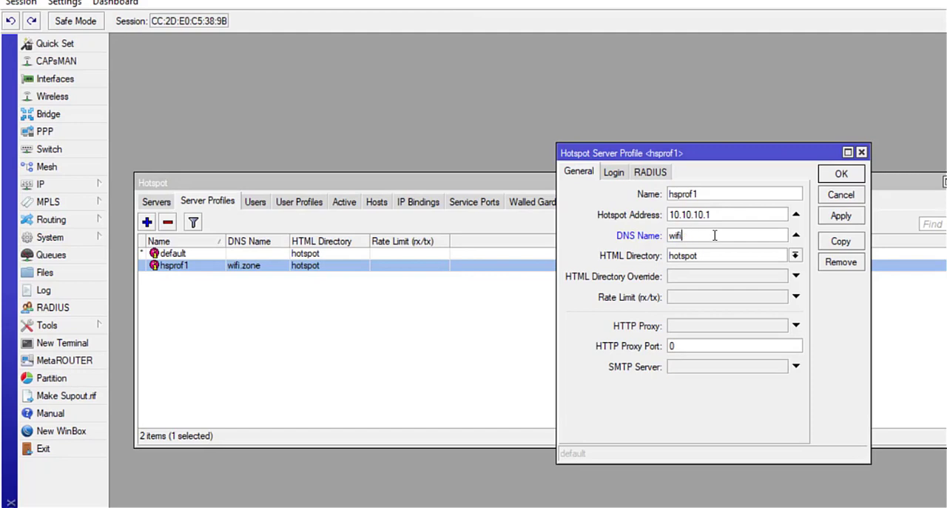
text(zone.fici)
key(BackSpace)
key(BackSpace)
key(BackSpace)
key(BackSpace)
text(wifi)
click(840, 216)
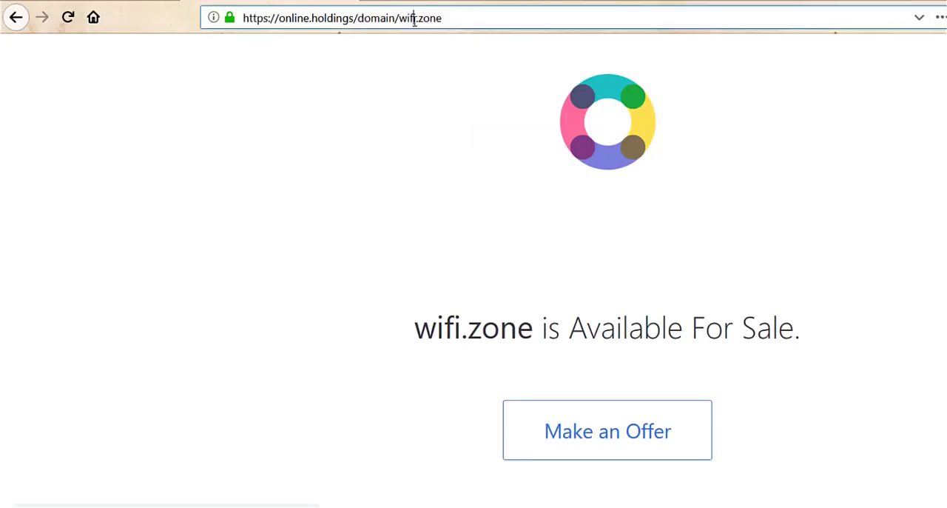
Step: Load zone.wifi in Firefox to test the hotspot's DNS name
click(414, 17)
text(zone.)
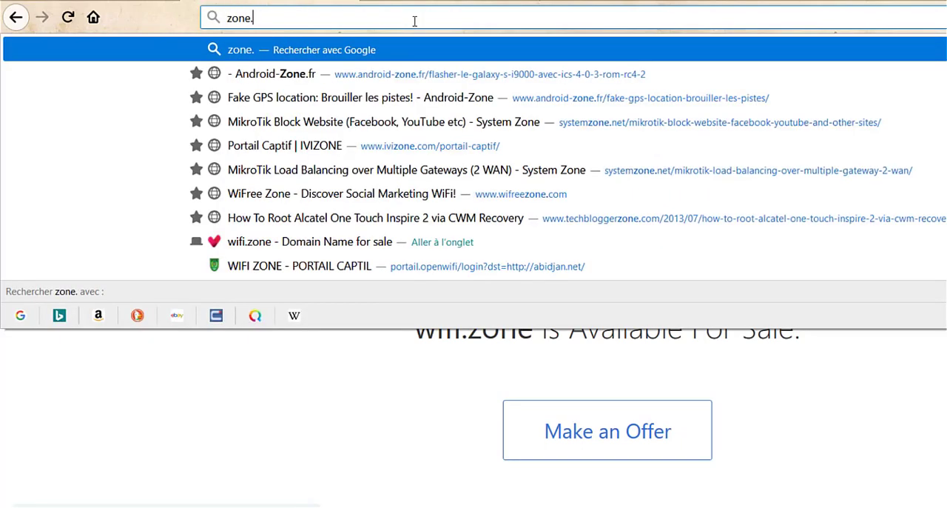
text(wifi)
key(Return)
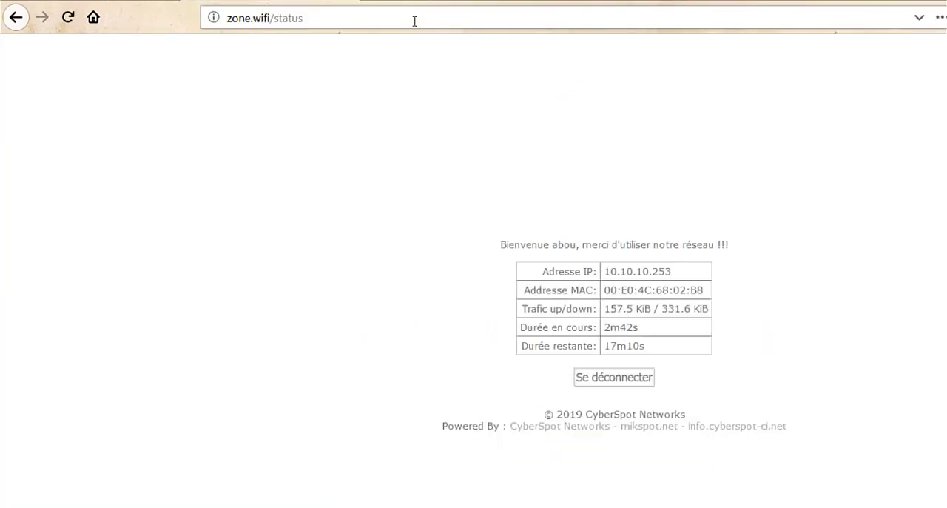